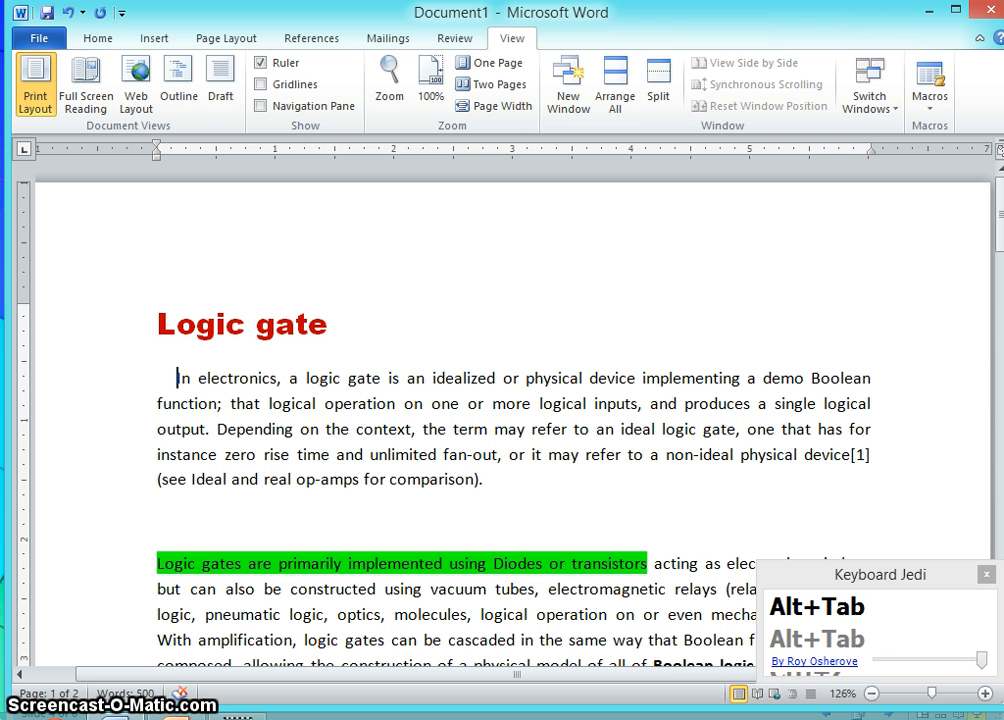
- Replace the leading spaces of the first paragraph under 'Logic gate' with a tab indent
key(BackSpace)
key(BackSpace)
key(BackSpace)
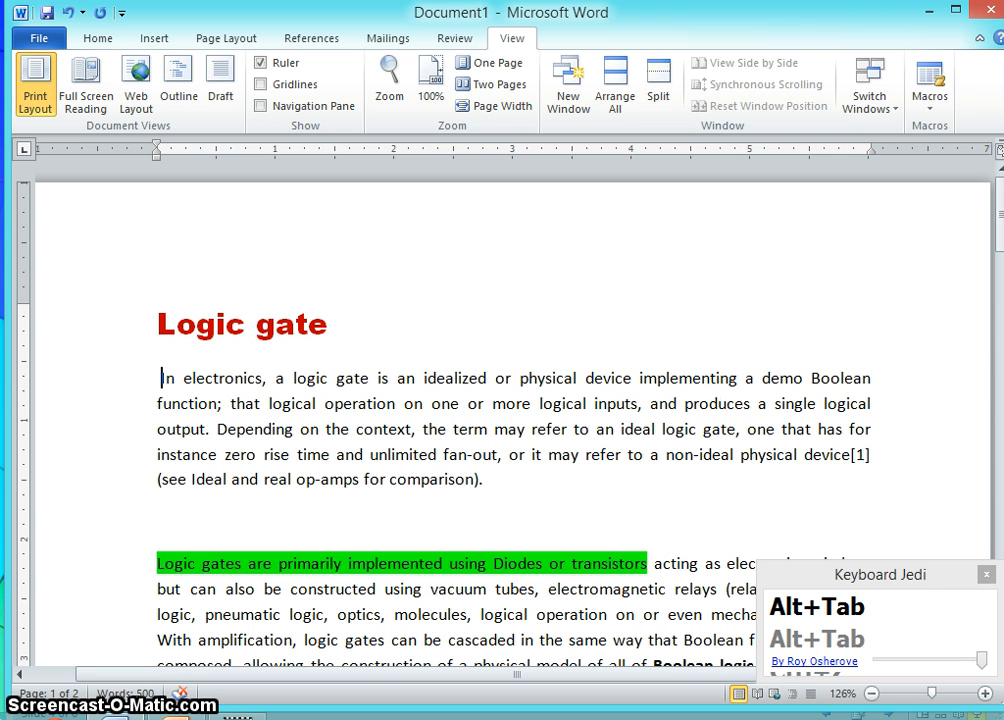
key(BackSpace)
key(Tab)
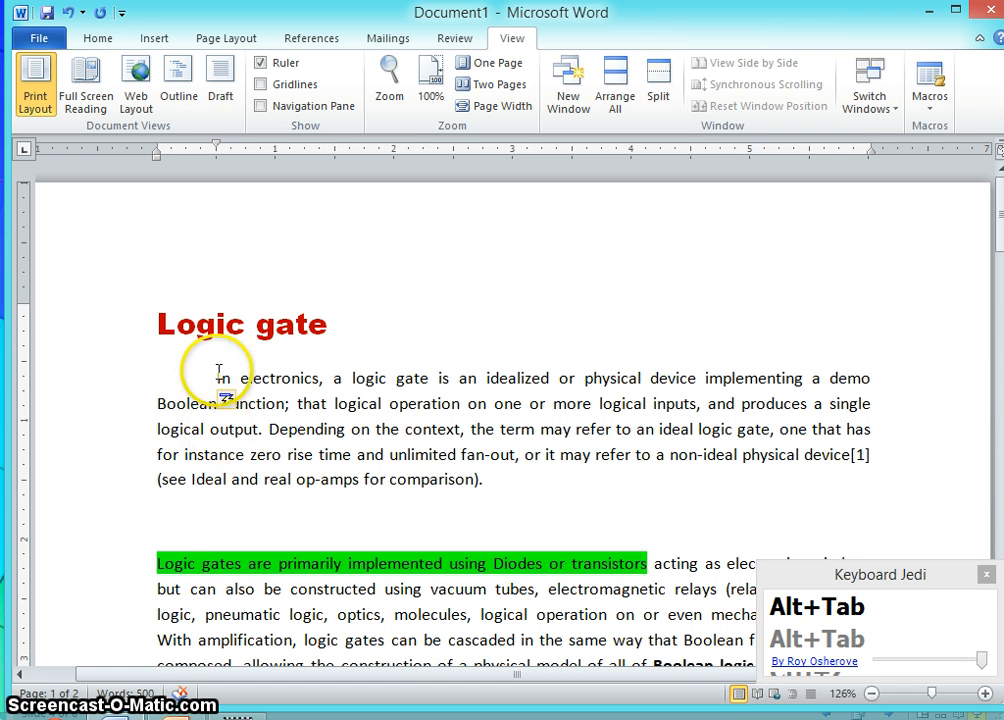
- Increase the first paragraph's indent and then decrease it again
click(529, 481)
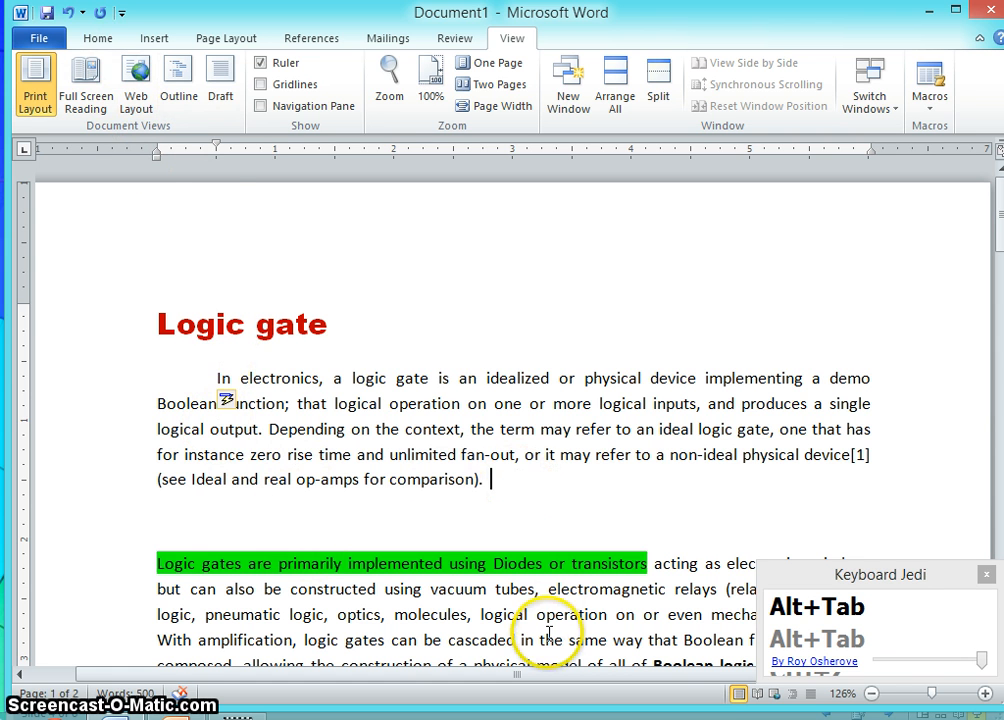
click(97, 38)
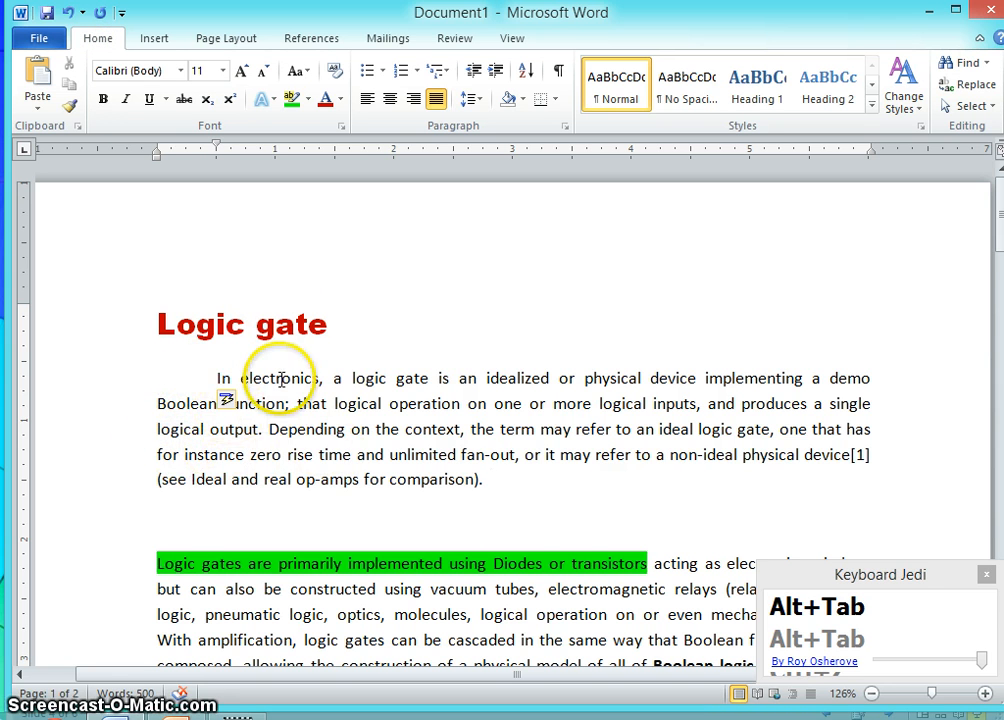
click(216, 379)
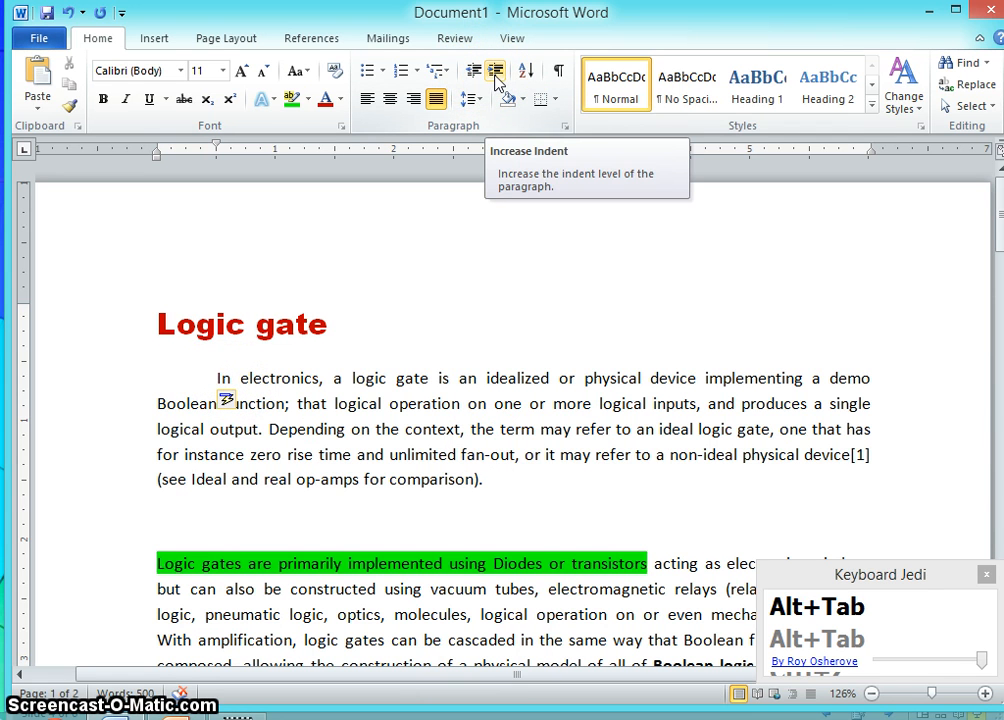
click(494, 75)
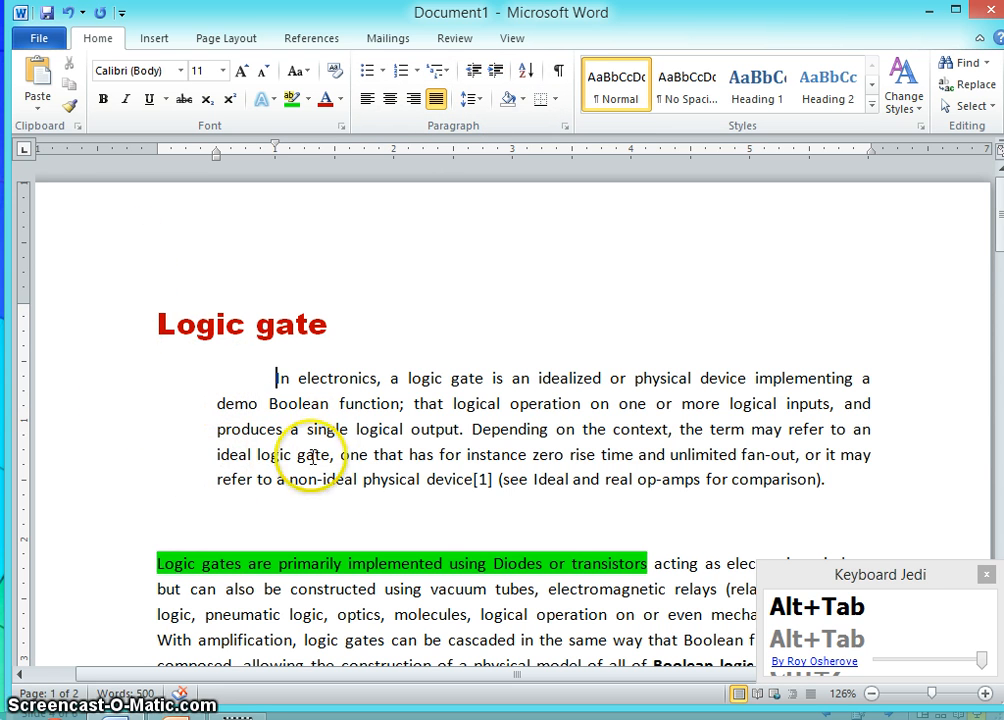
click(475, 72)
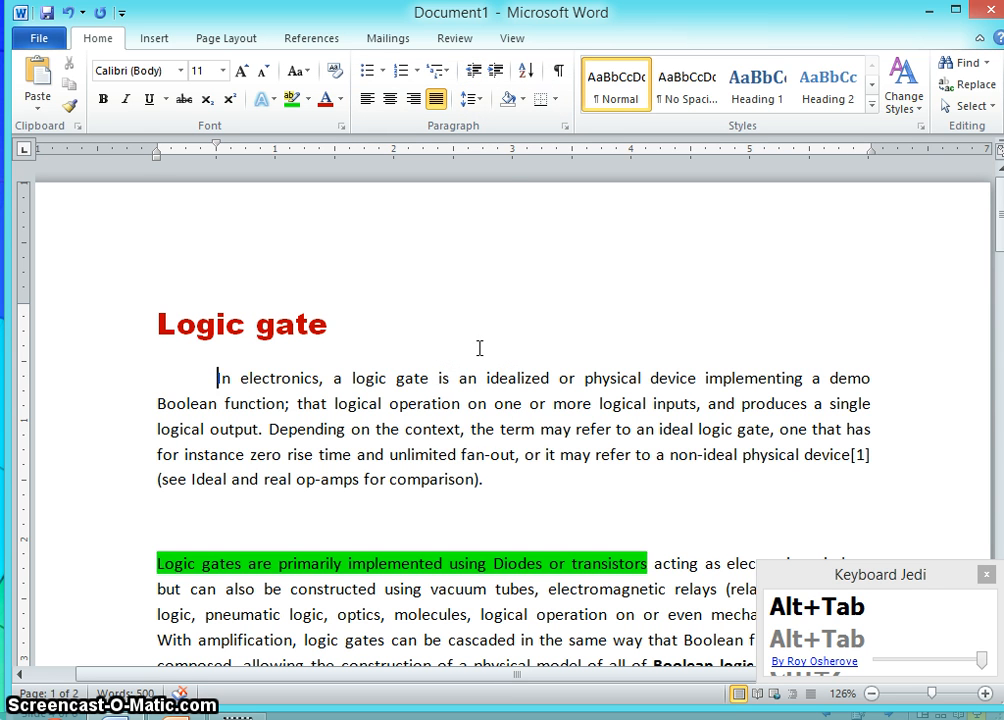
- Set the first paragraph's line spacing to Multiple at 1.34
click(476, 453)
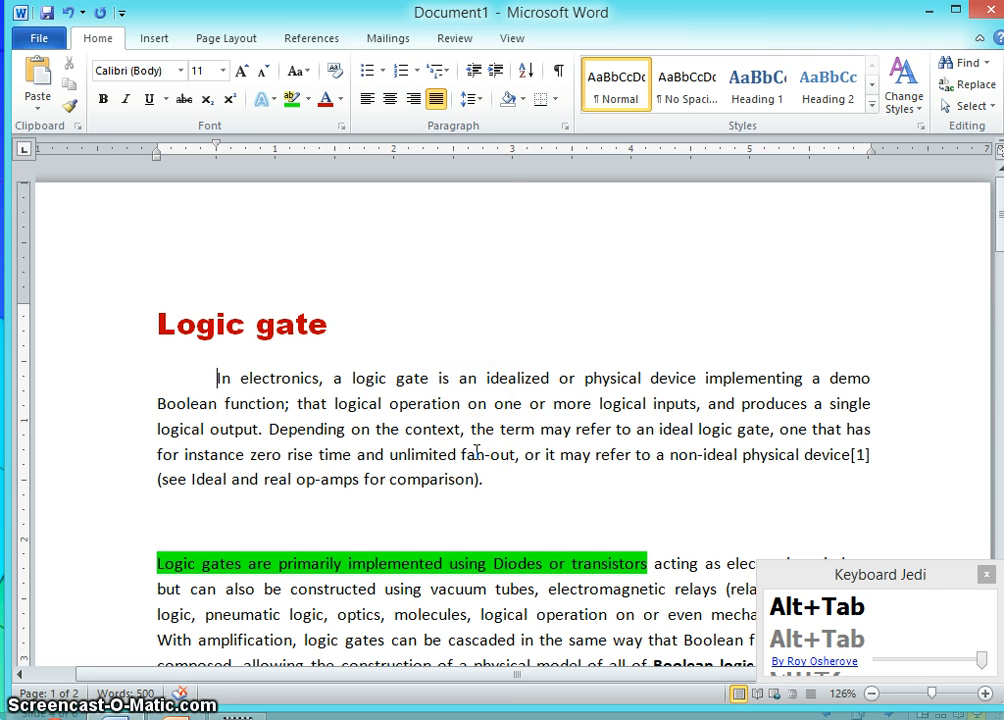
drag(491, 514, 207, 386)
click(354, 435)
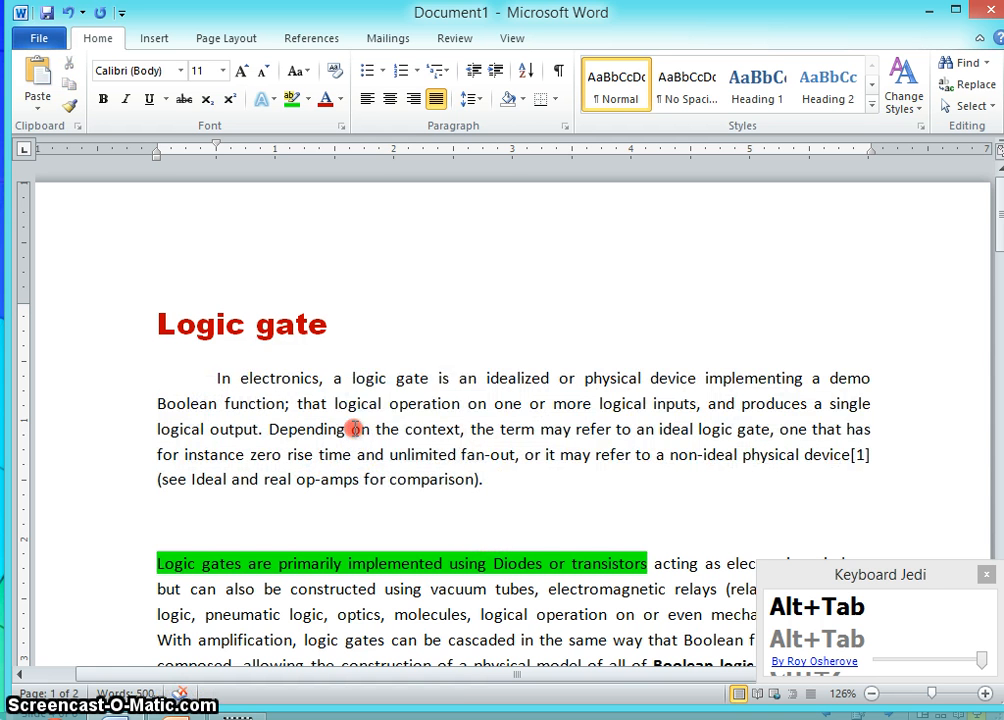
right_click(354, 429)
click(415, 229)
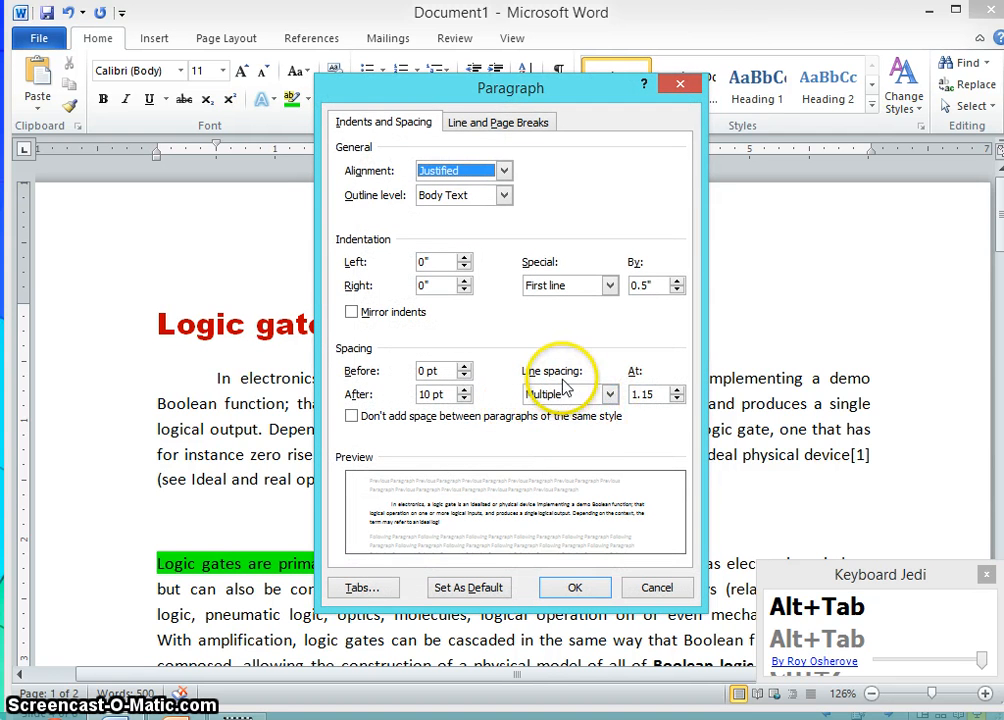
click(609, 395)
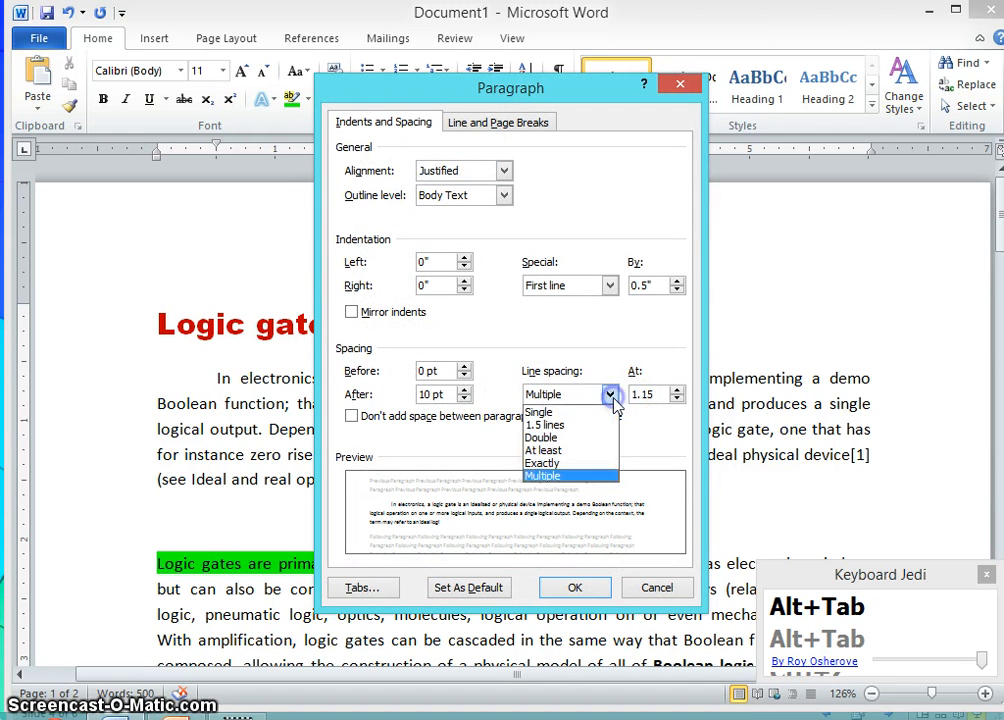
click(610, 395)
click(651, 396)
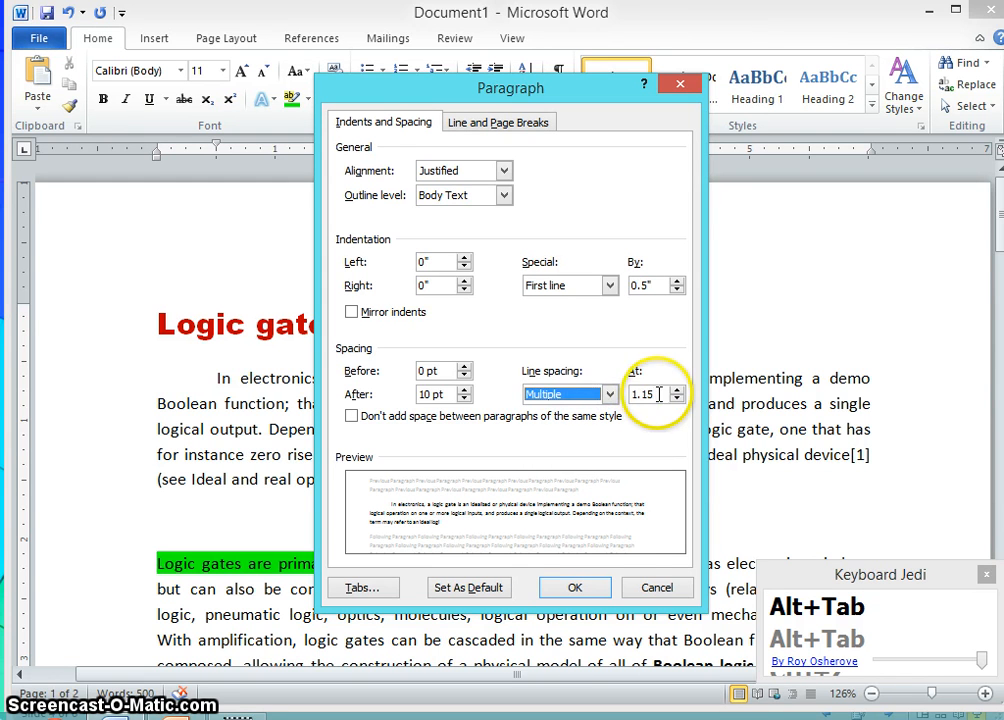
drag(659, 395, 632, 394)
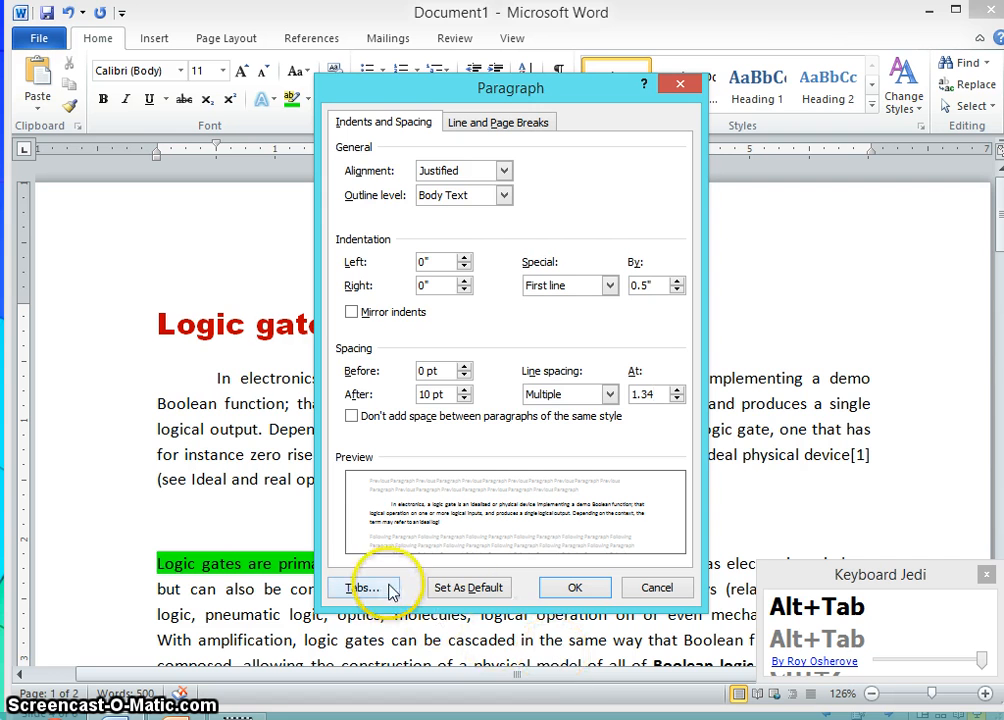
click(560, 590)
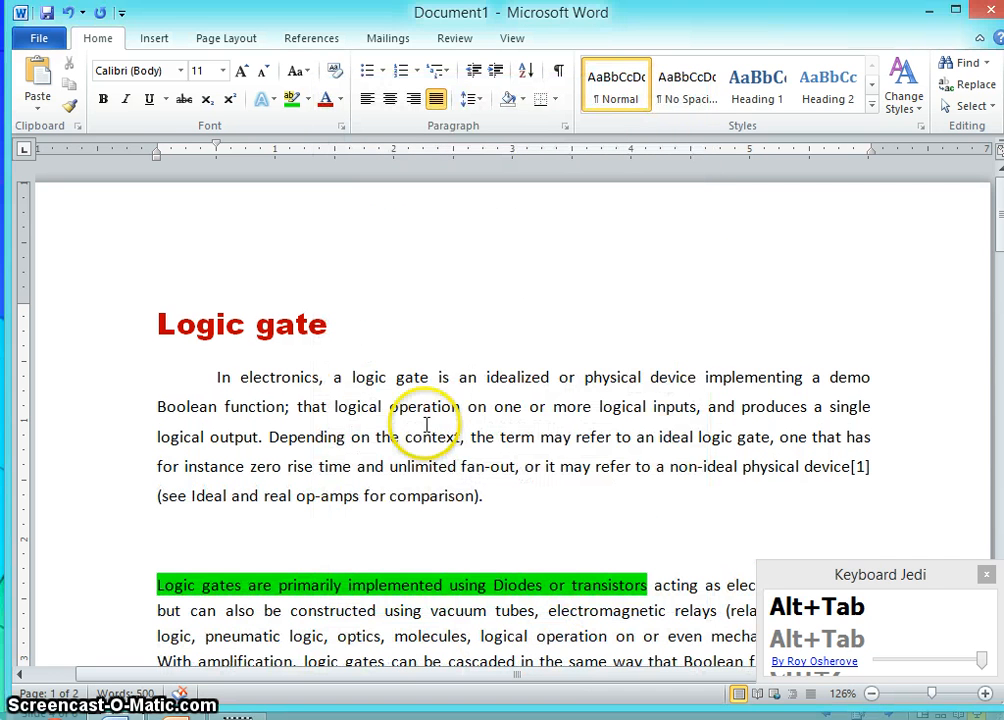
- Open the line spacing options for the first paragraph and close them unchanged
click(476, 102)
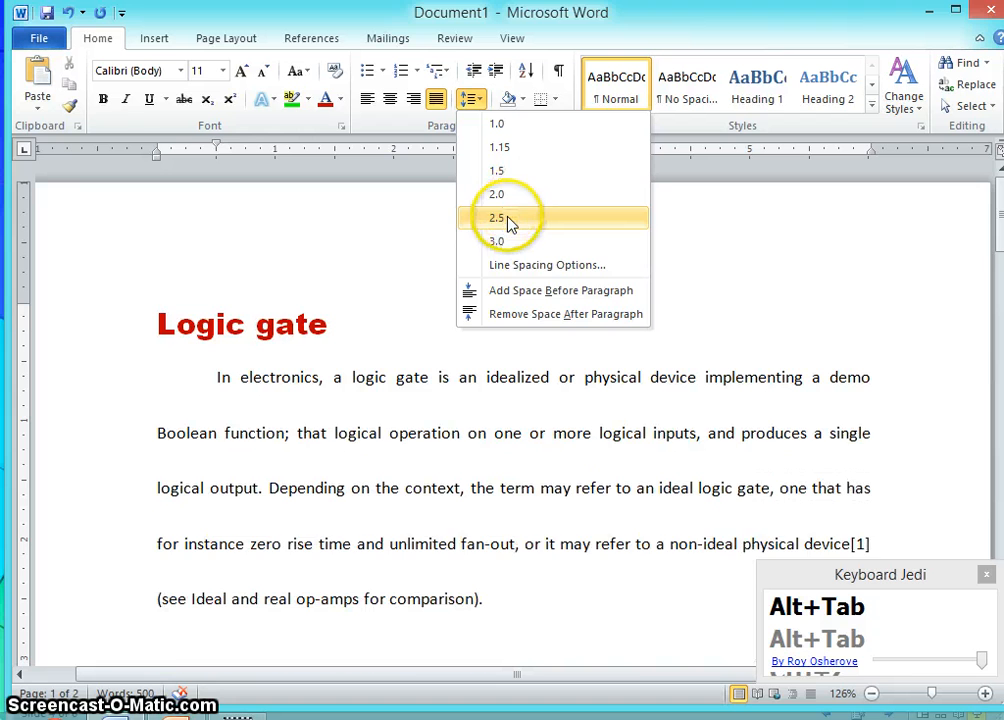
click(525, 268)
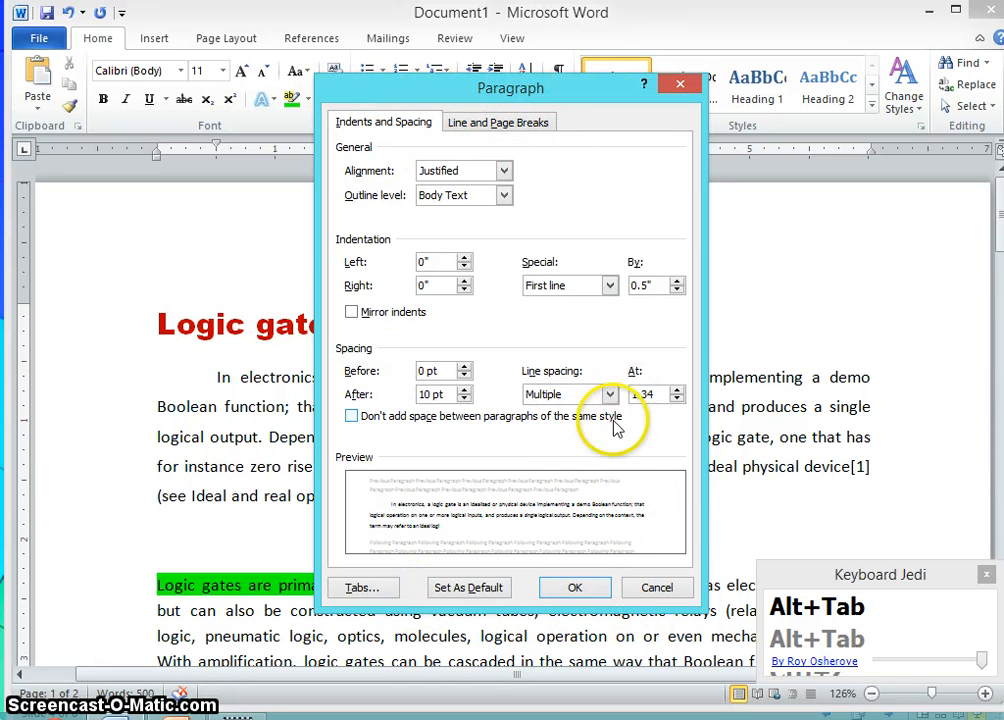
click(678, 89)
- Delete the empty line between the first paragraph and the green-highlighted paragraph
click(227, 540)
key(Delete)
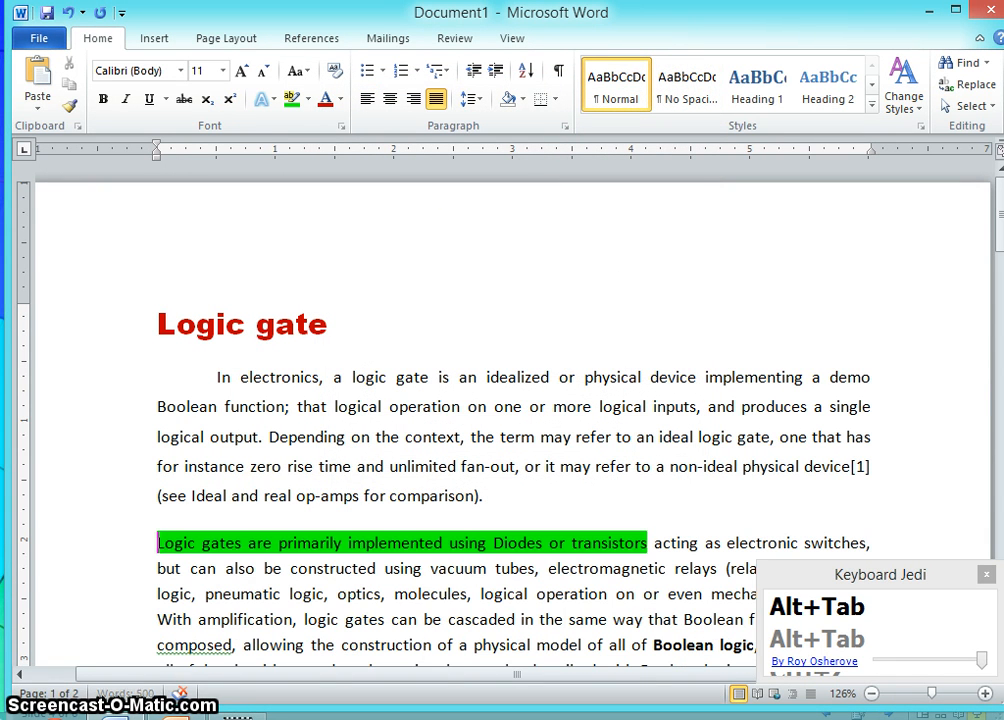
- Open the paragraph settings of the second paragraph and confirm them unchanged
click(176, 514)
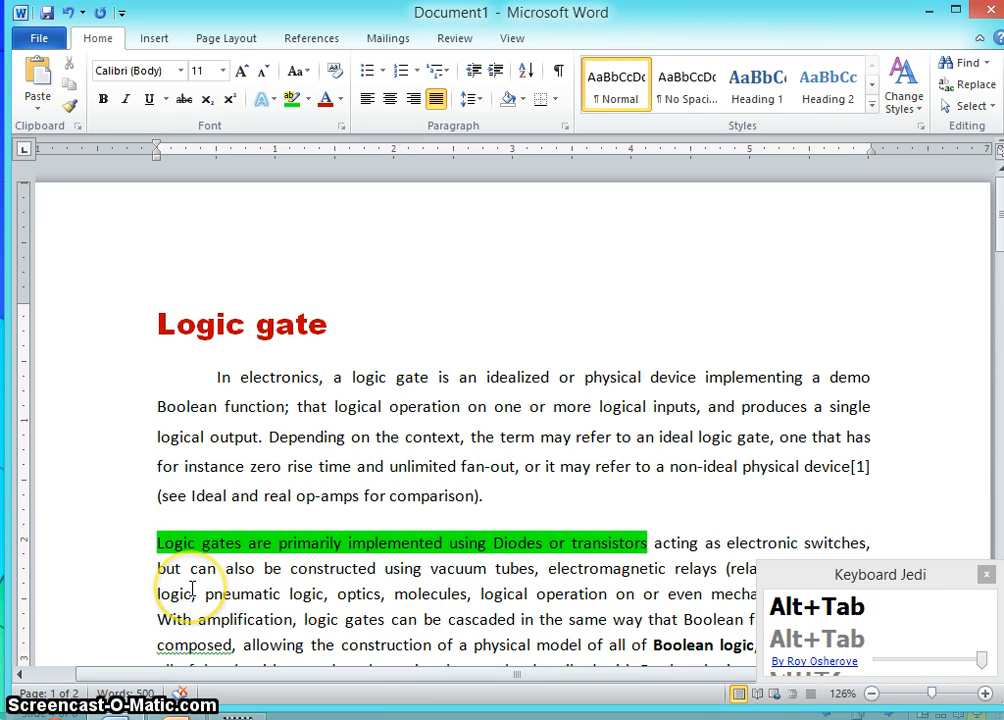
scroll(192, 590, down, 1)
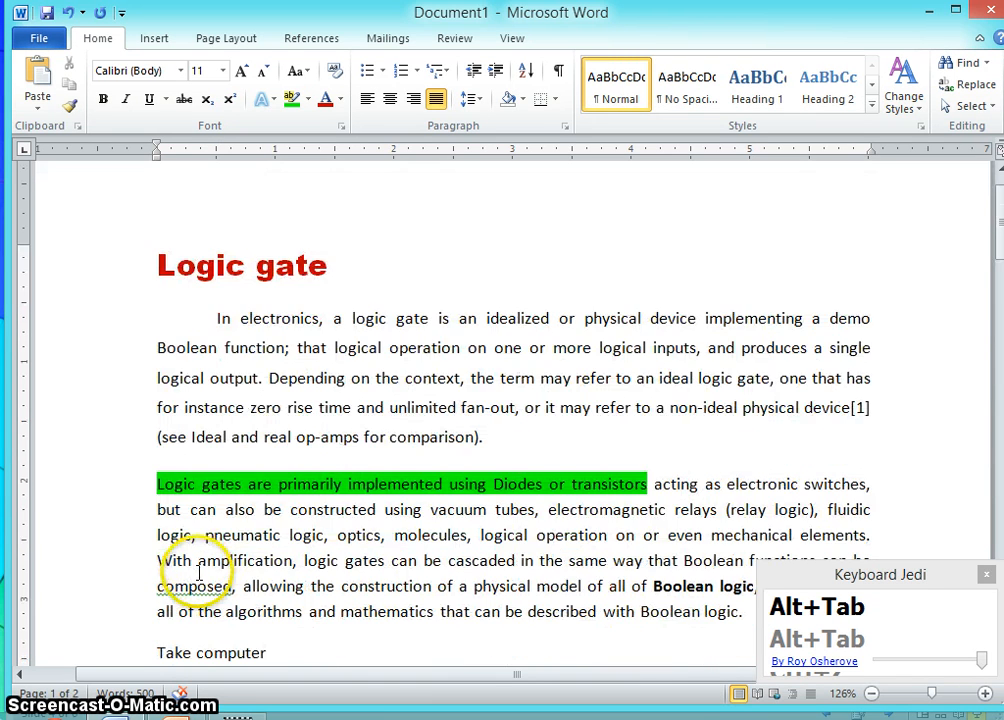
right_click(293, 514)
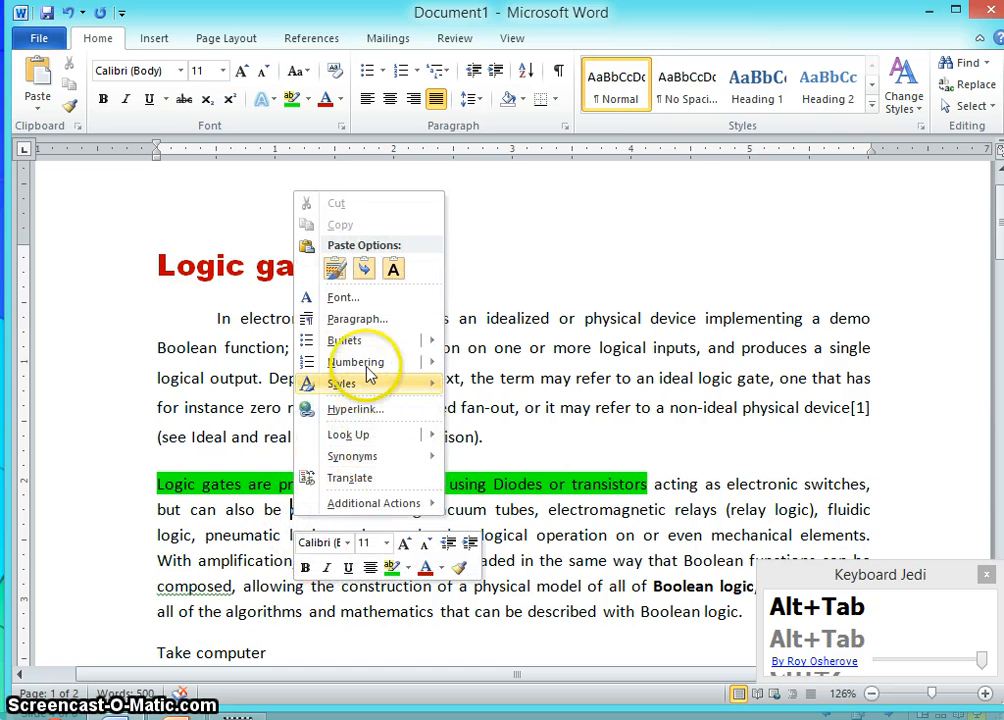
click(364, 320)
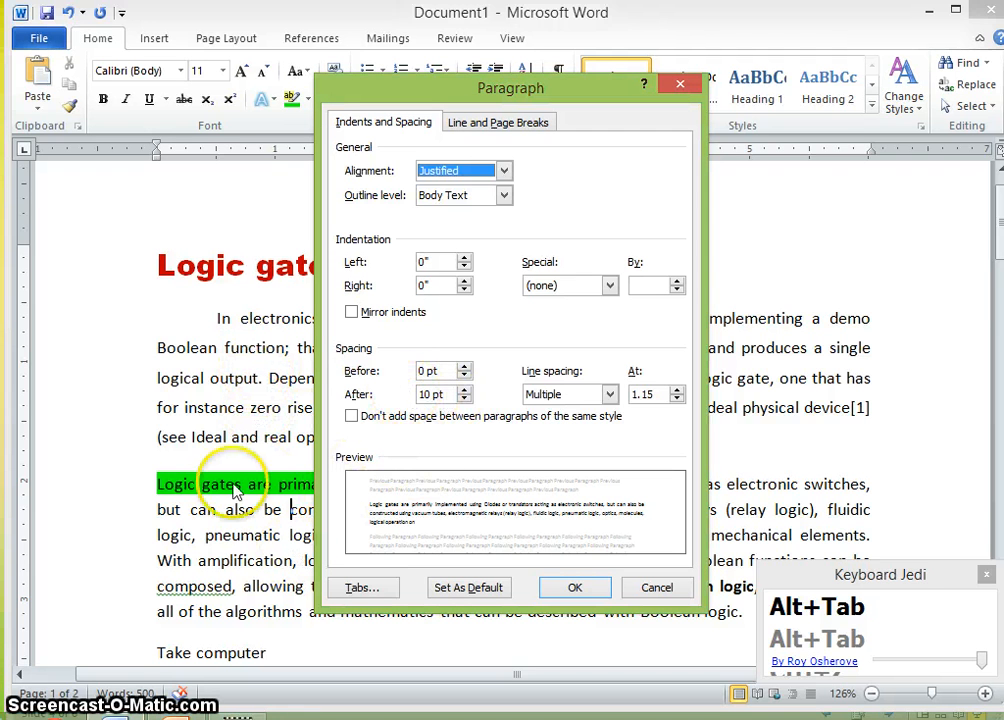
click(575, 588)
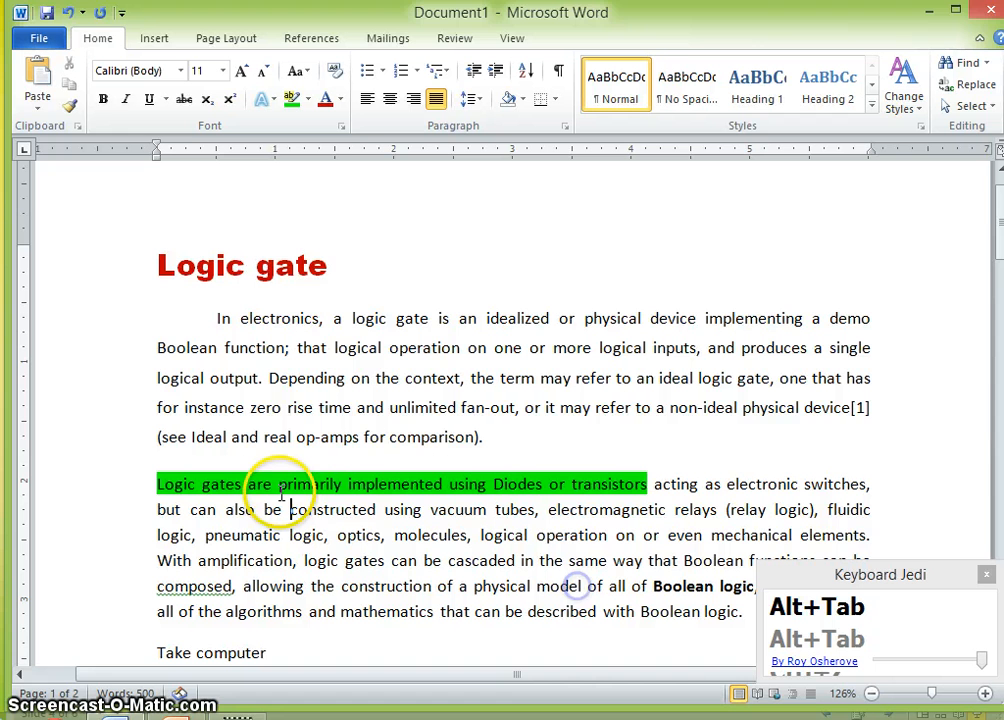
- Decrease the space after the first paragraph
right_click(272, 408)
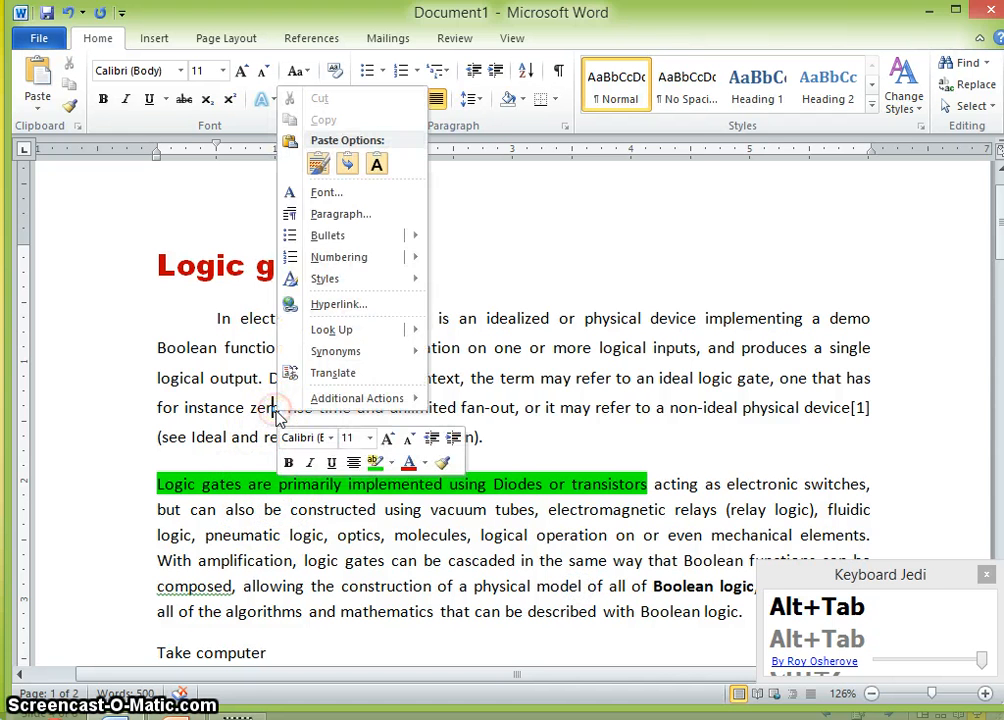
click(336, 214)
click(464, 399)
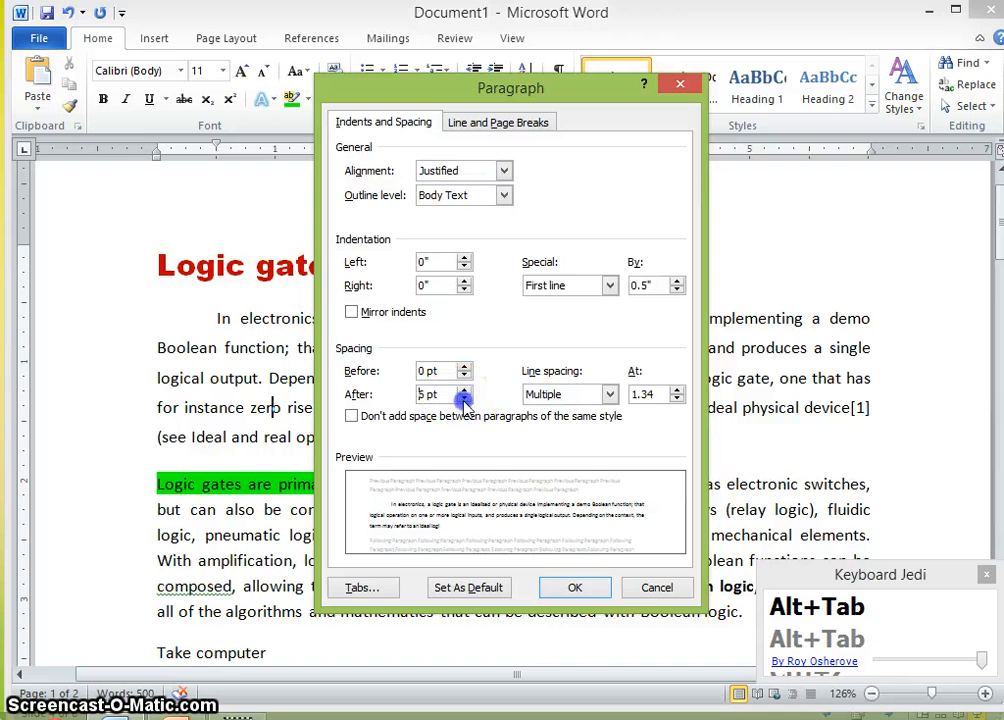
click(464, 399)
click(576, 587)
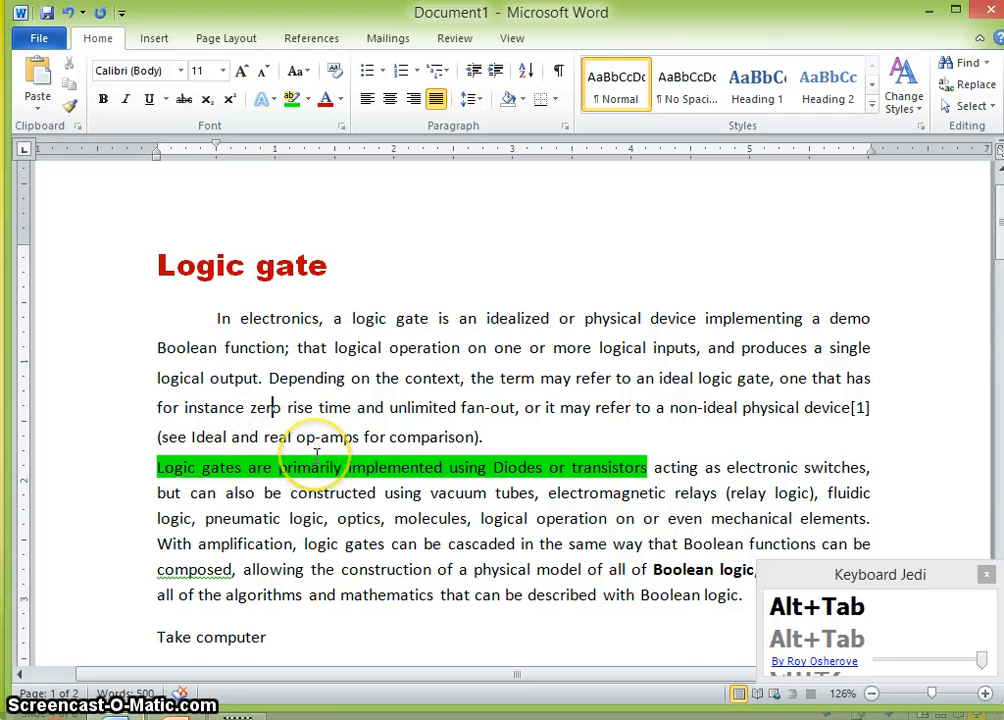
scroll(316, 455, down, 2)
scroll(291, 459, up, 1)
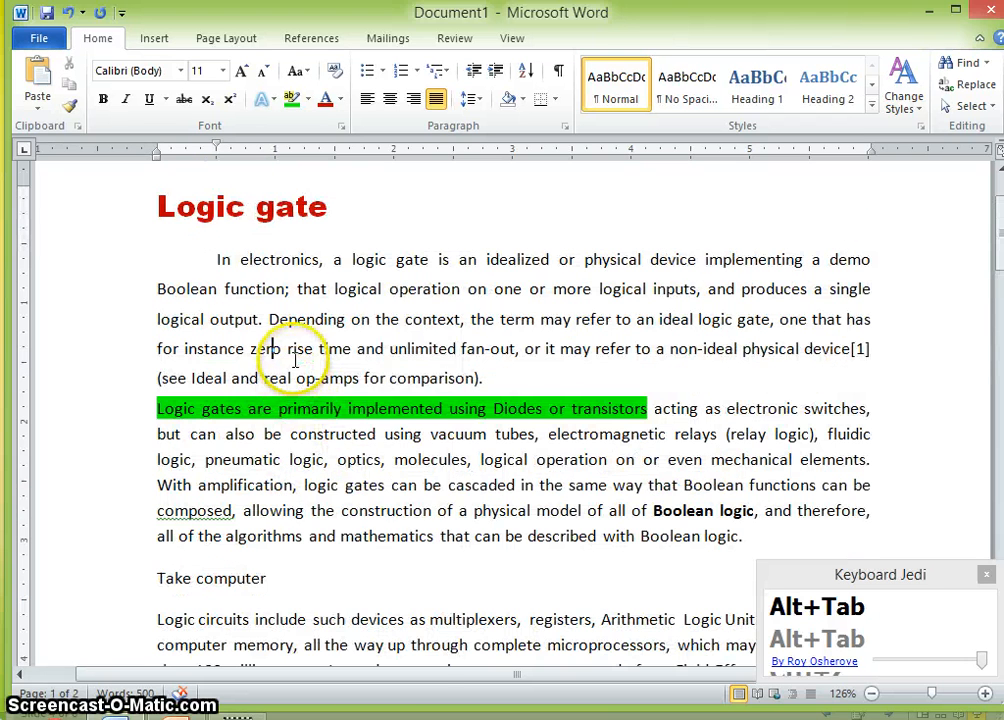
- Set the space after the first paragraph to 12 pt
right_click(295, 360)
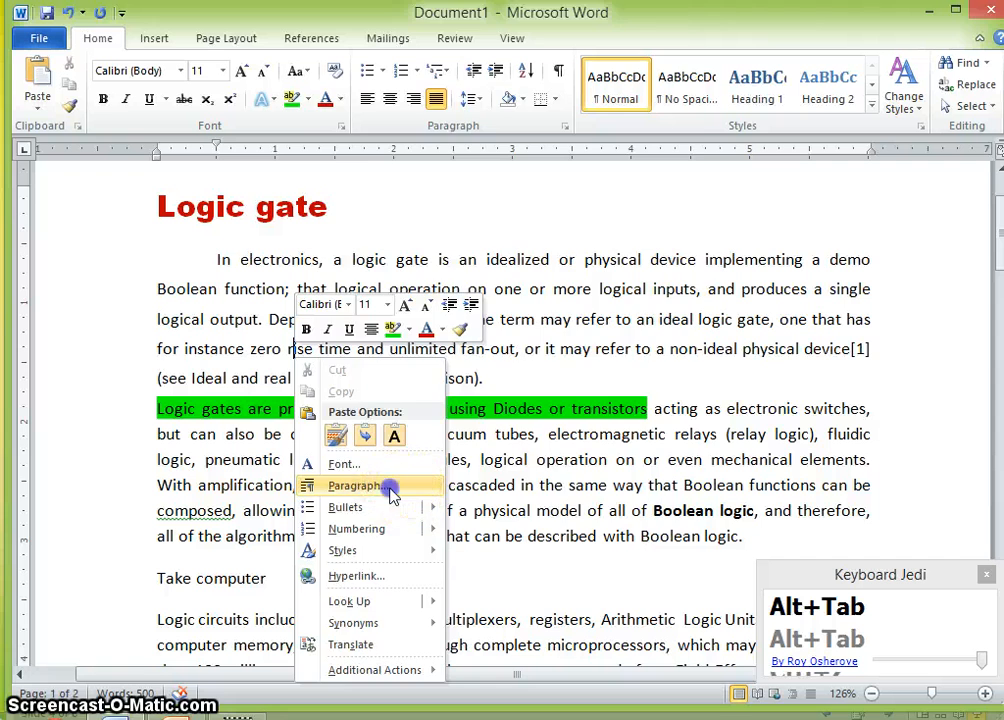
click(380, 485)
click(464, 398)
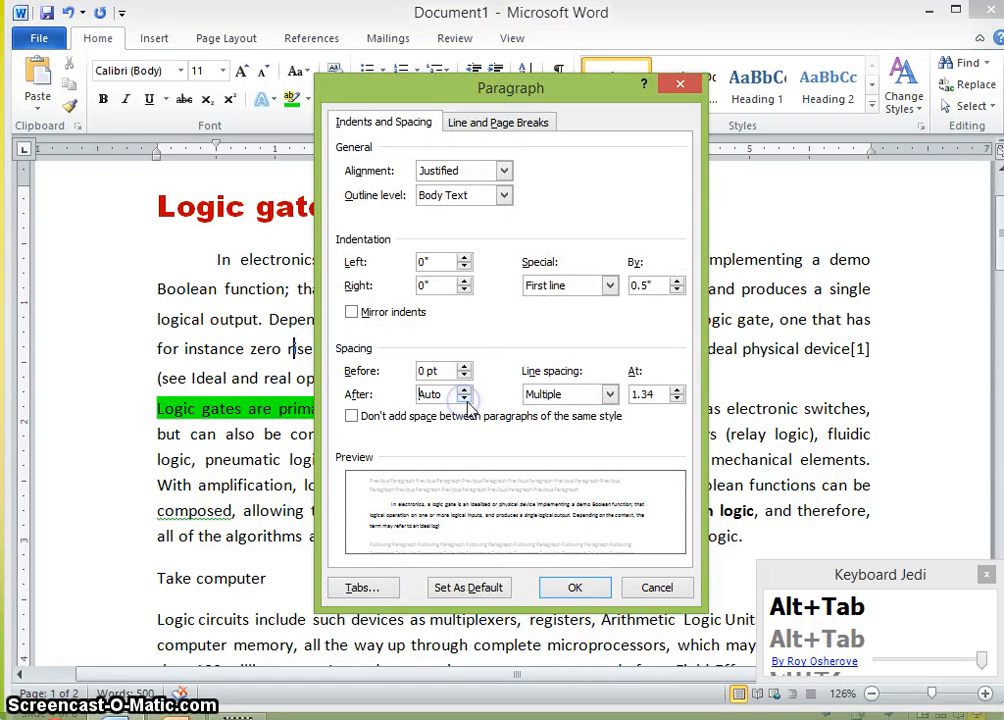
click(464, 390)
click(464, 390)
click(464, 390)
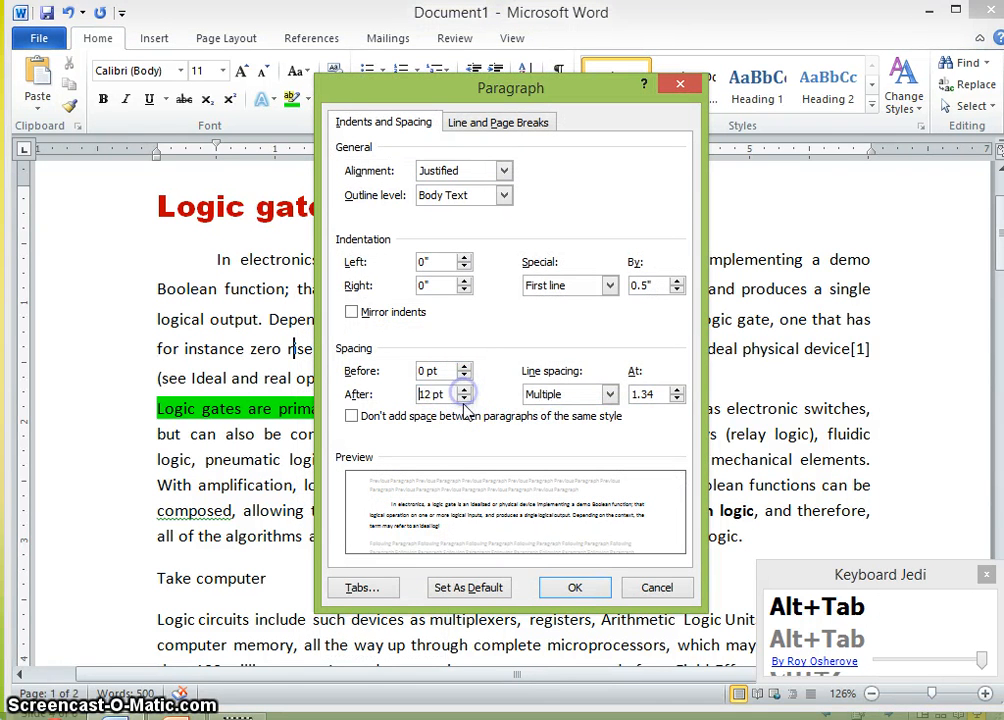
click(455, 394)
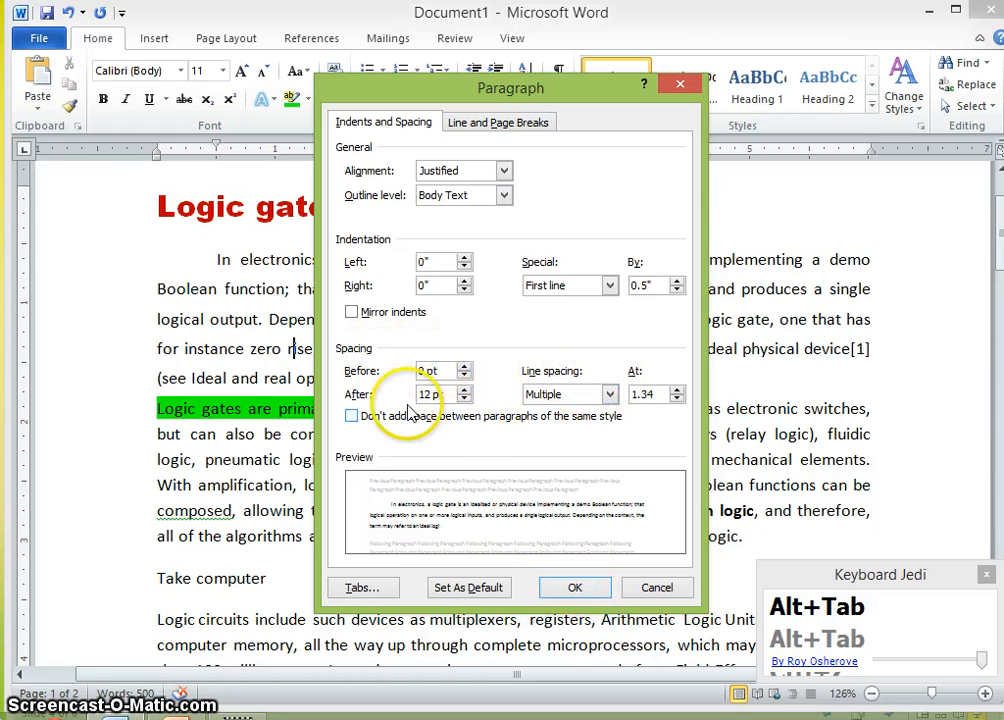
click(575, 588)
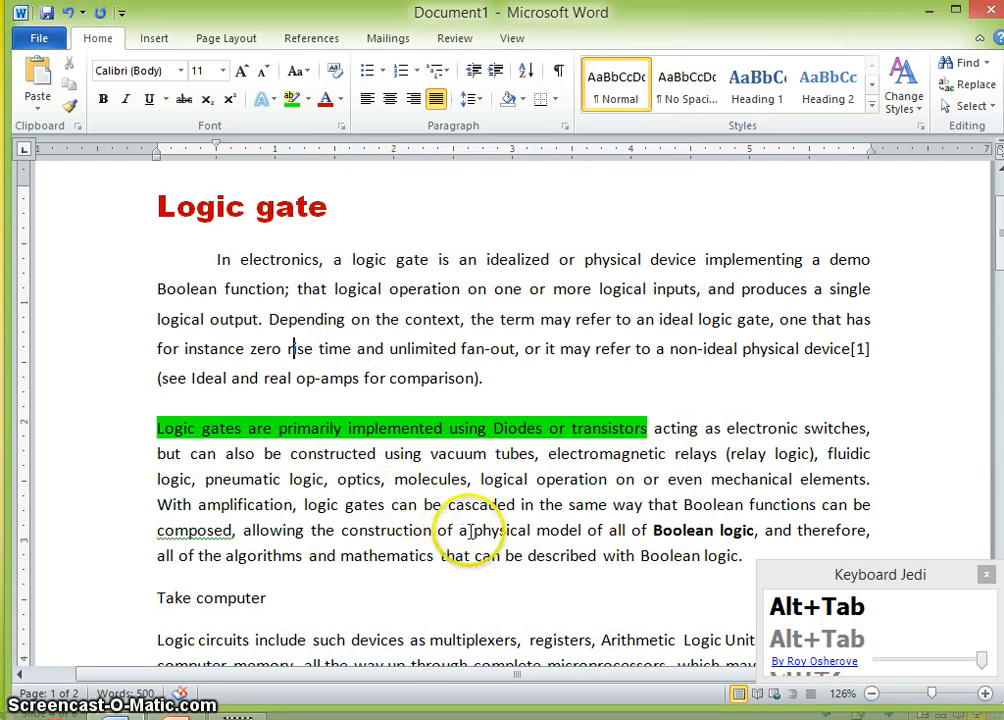
- Add the lines 'And gate' and 'OR gate' as new paragraphs after the first paragraph
click(490, 378)
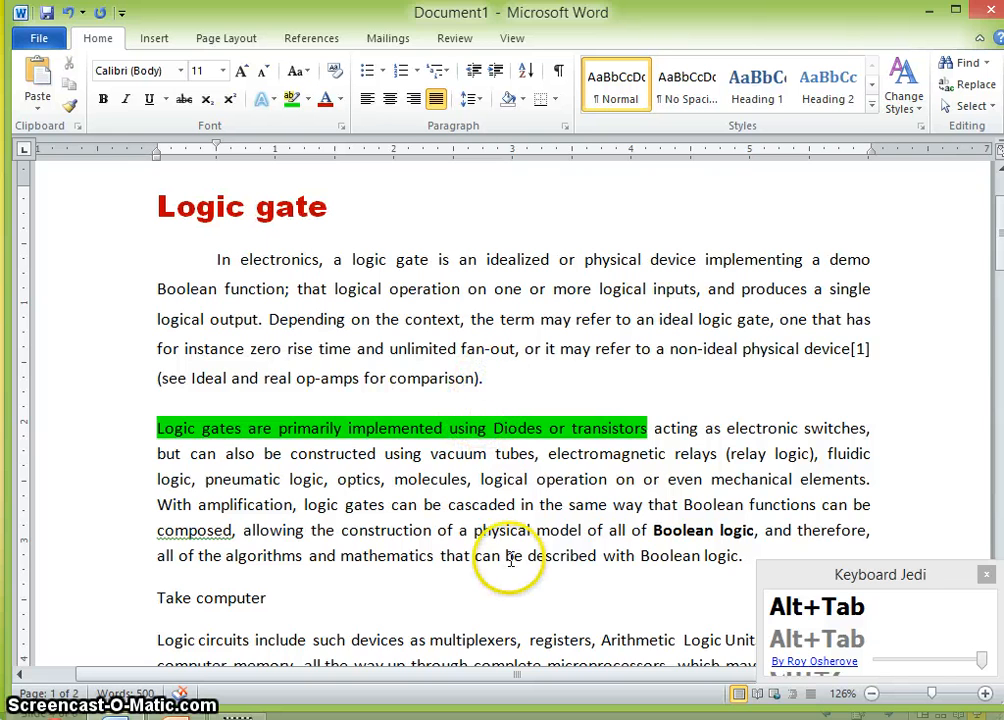
key(Return)
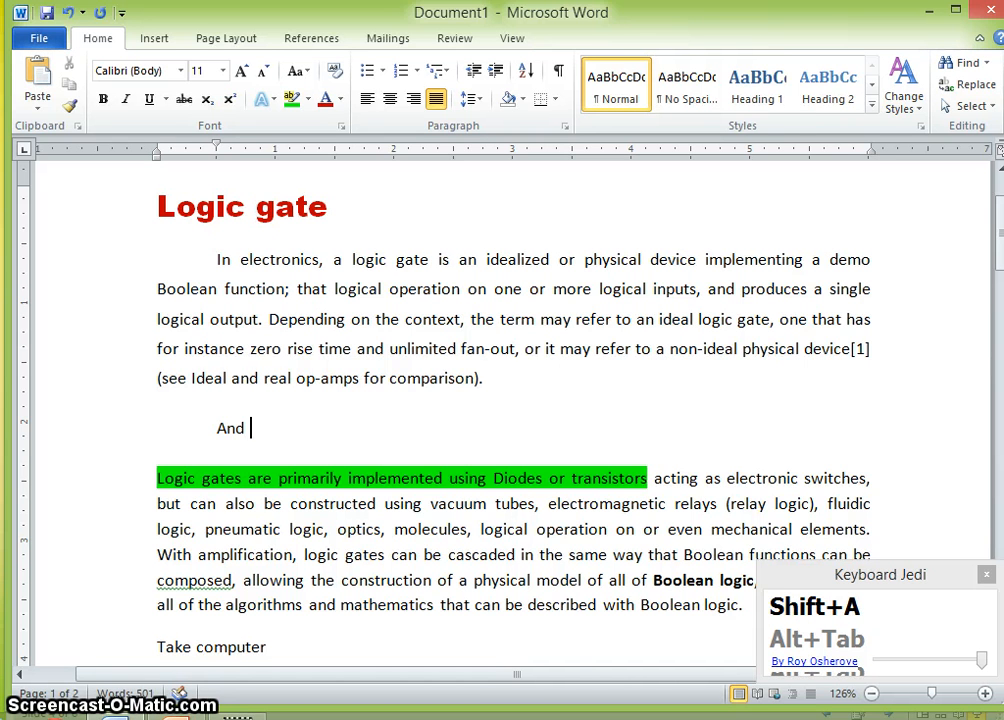
text(And gate)
key(Return)
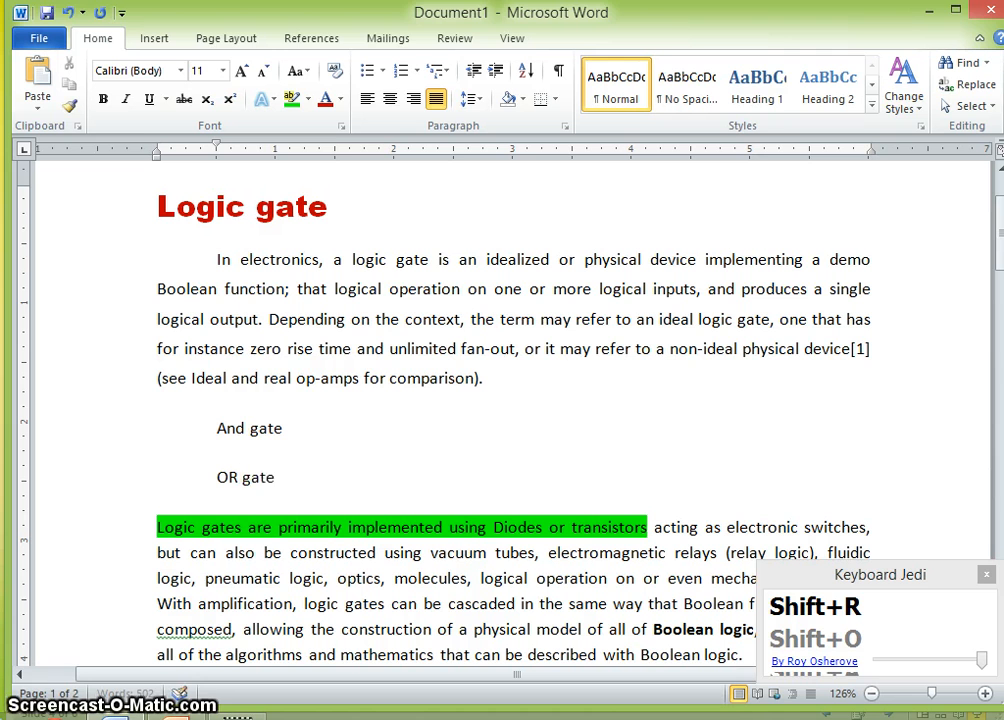
click(232, 450)
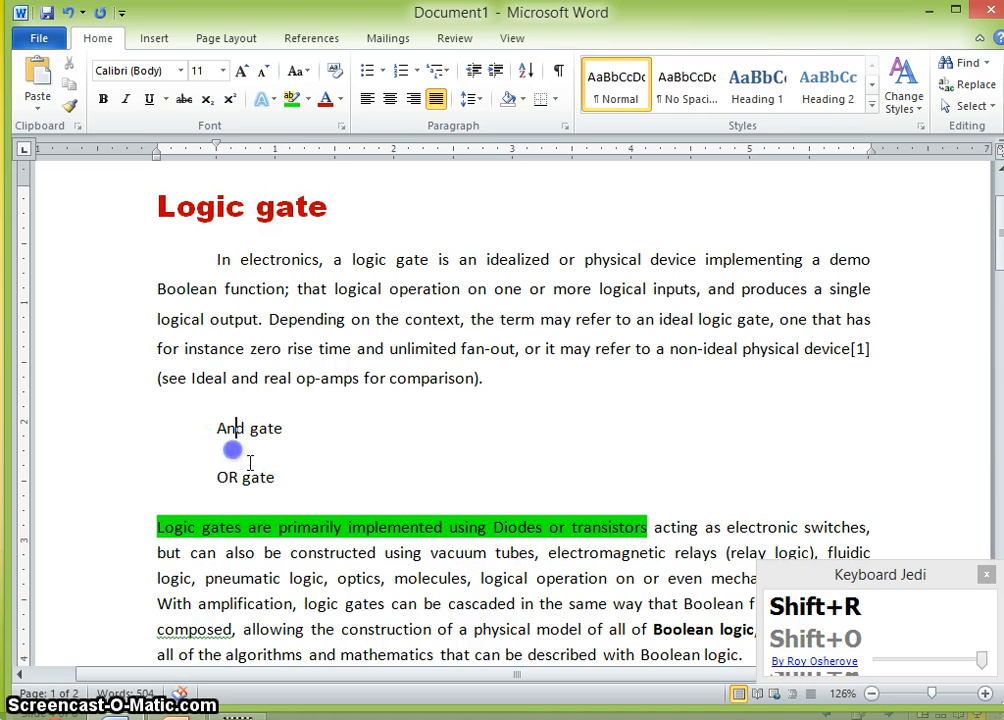
- Format the 'And gate' and 'OR gate' lines as a bulleted list
click(232, 428)
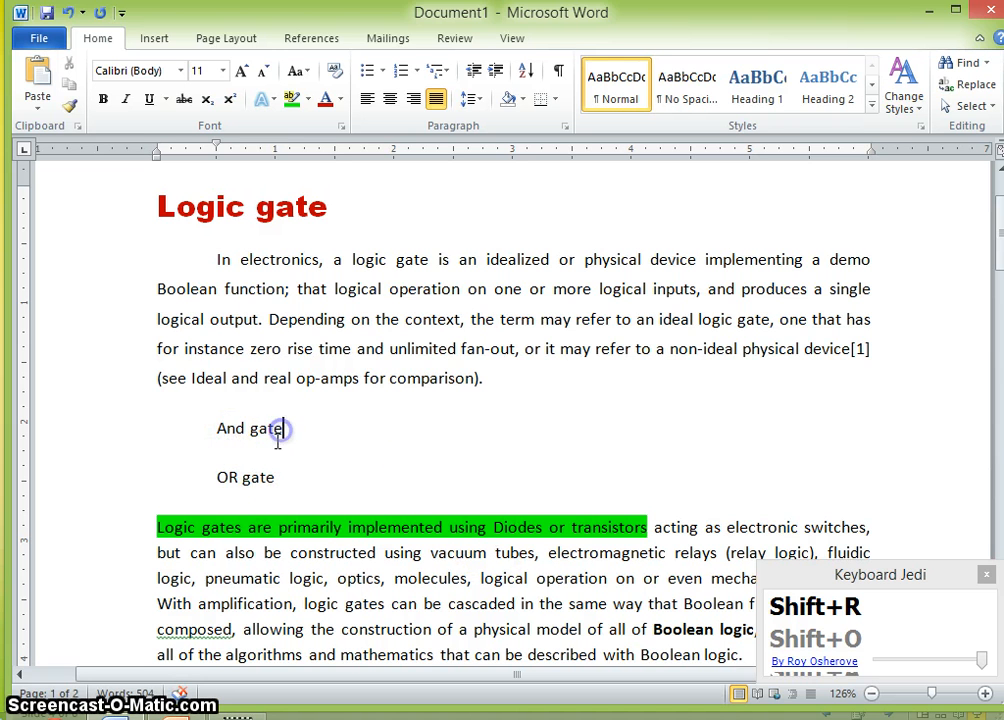
click(238, 452)
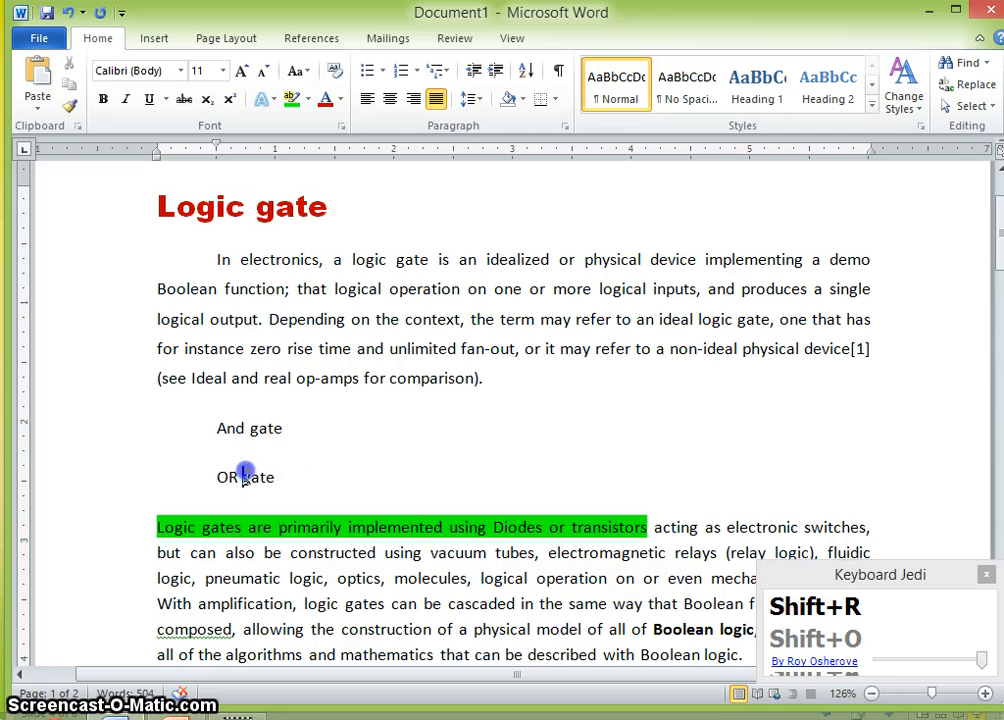
click(238, 477)
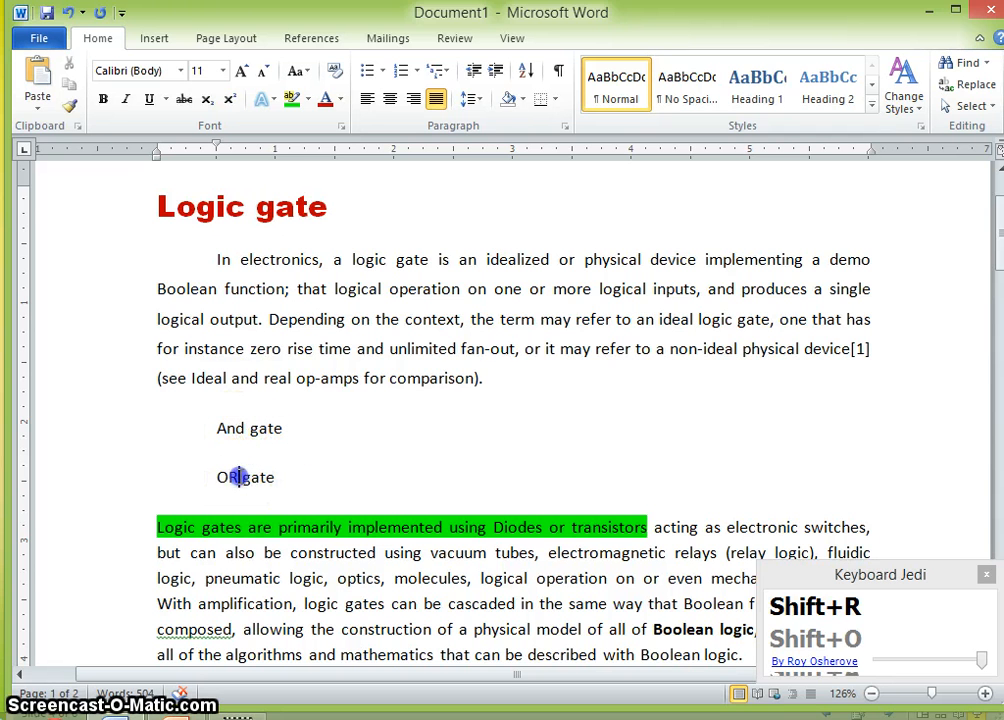
drag(283, 478, 214, 443)
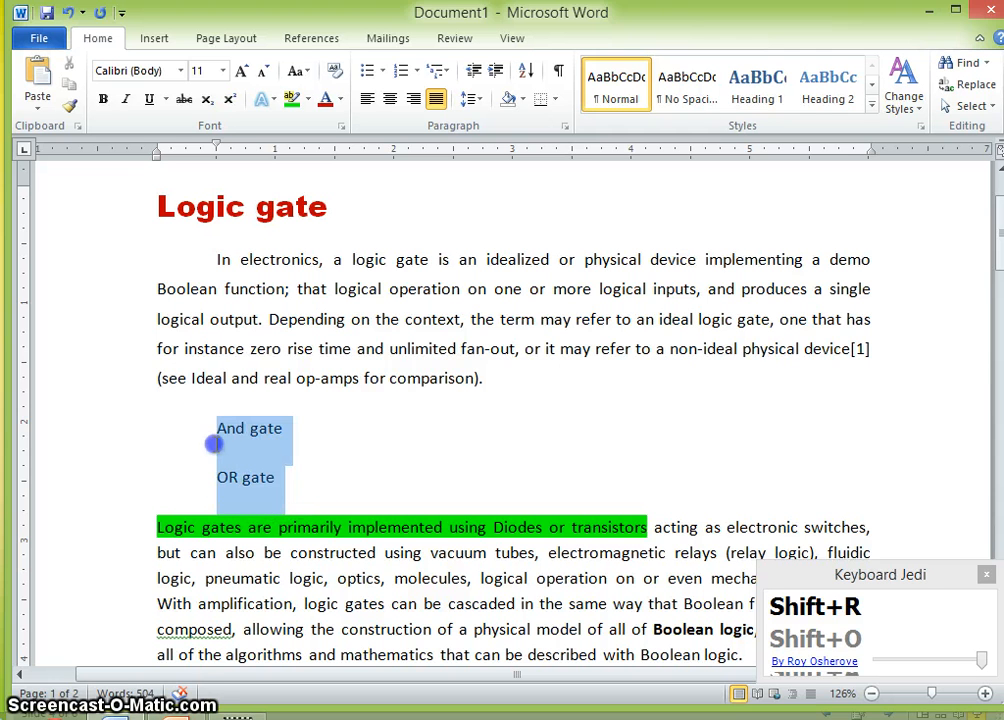
click(367, 72)
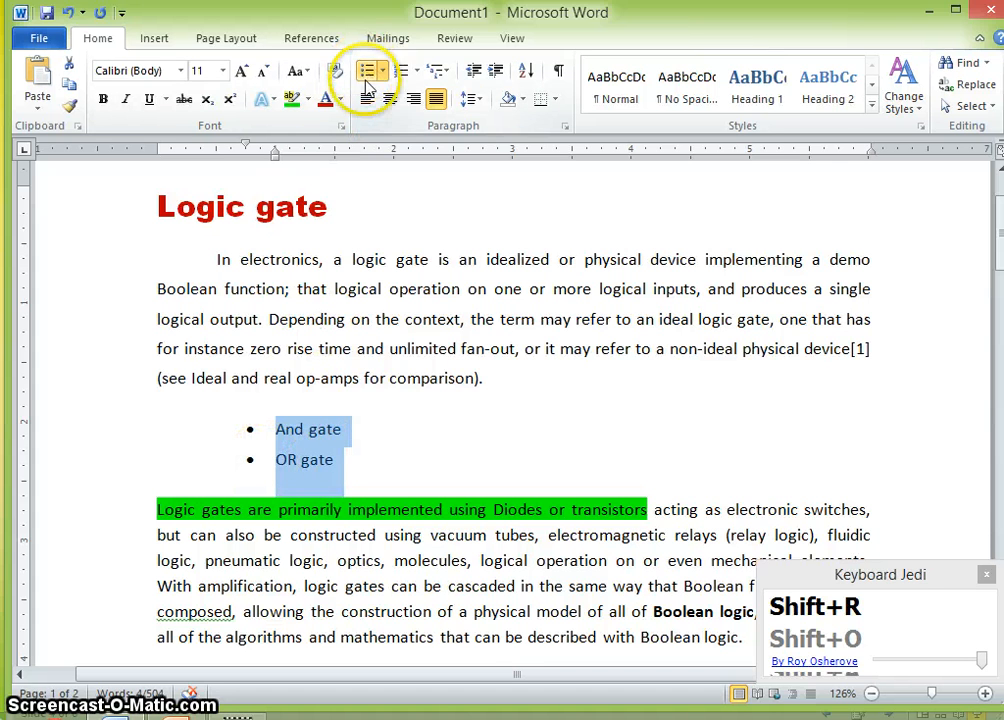
- Change the 'And gate' and 'OR gate' lines into a numbered list
click(319, 459)
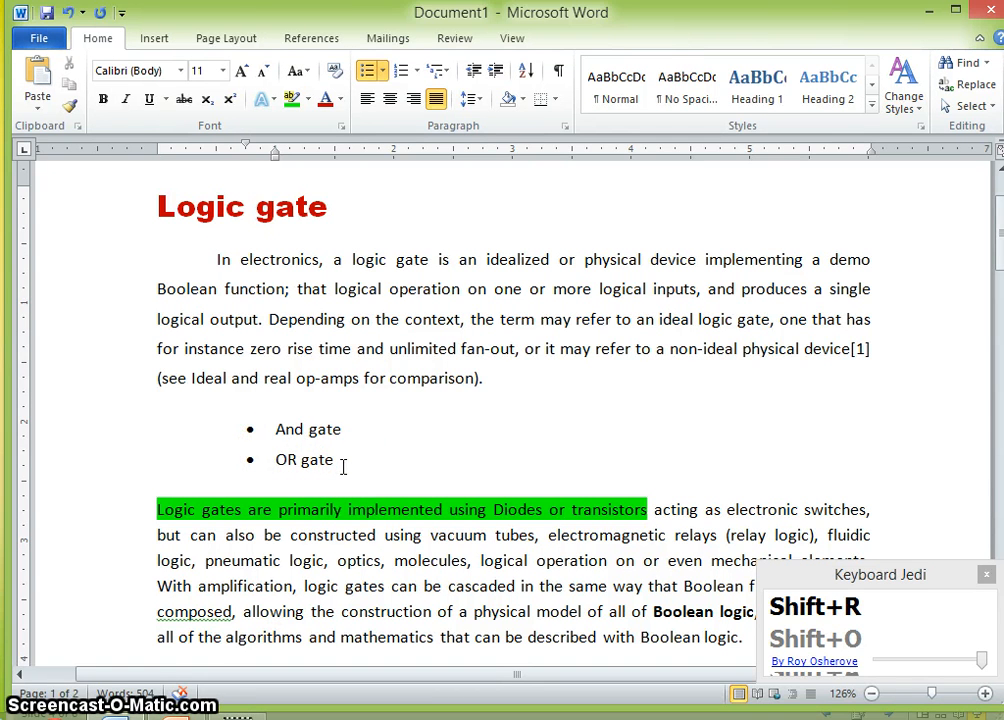
drag(352, 466, 313, 447)
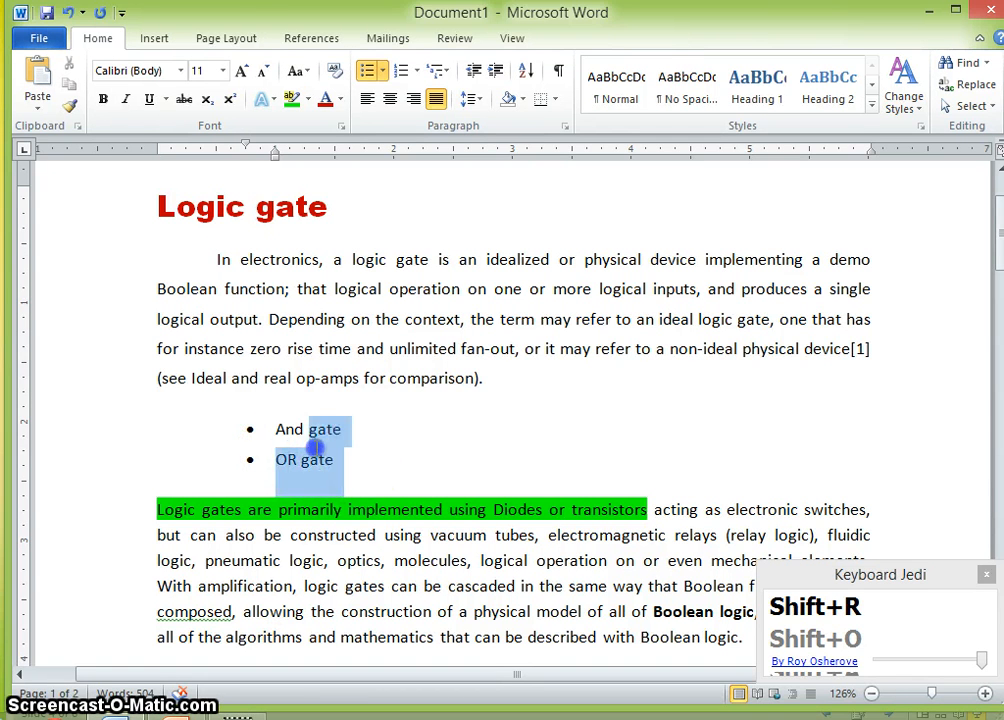
click(401, 70)
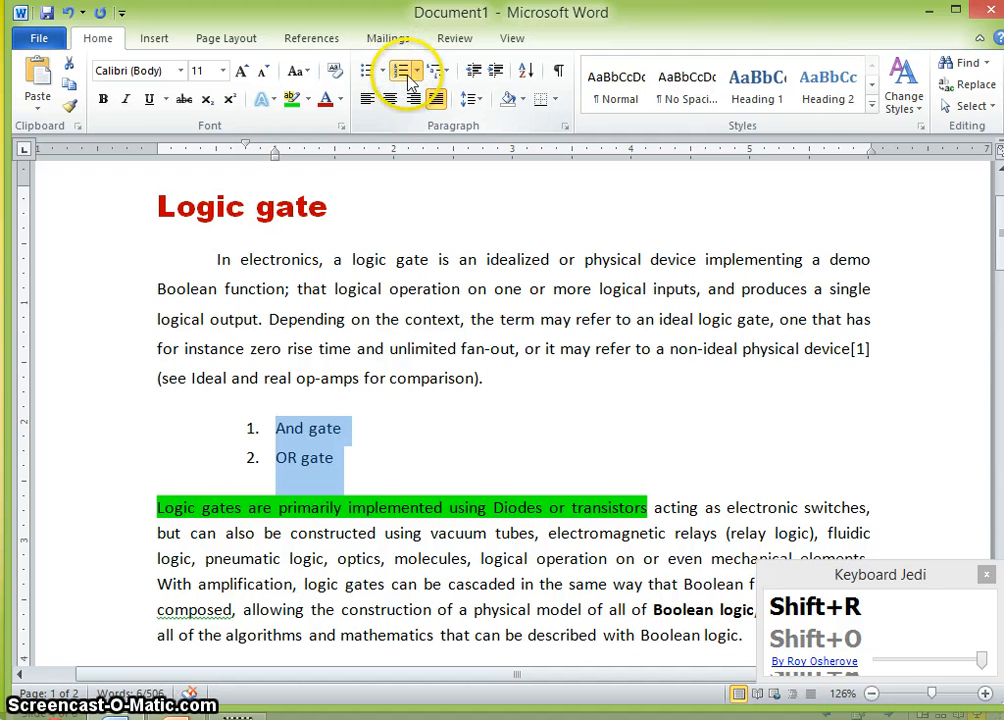
- Copy the numbered gate list and paste it as a new list after the paragraph ending 'with Boolean logic.'
scroll(360, 420, down, 2)
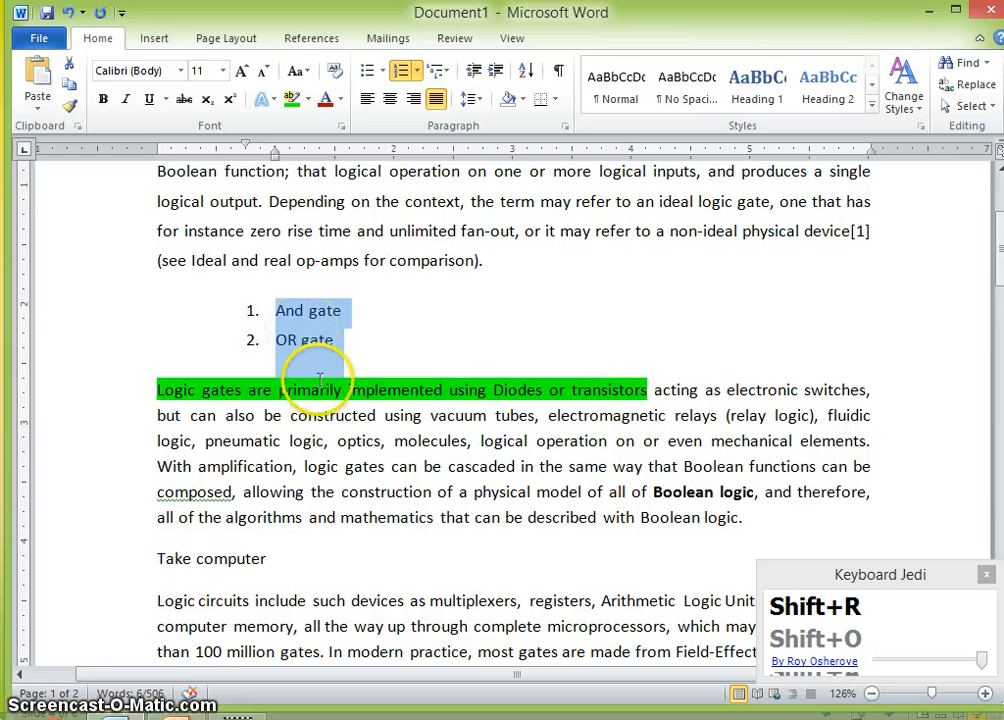
key(ctrl+c)
click(330, 516)
key(Return)
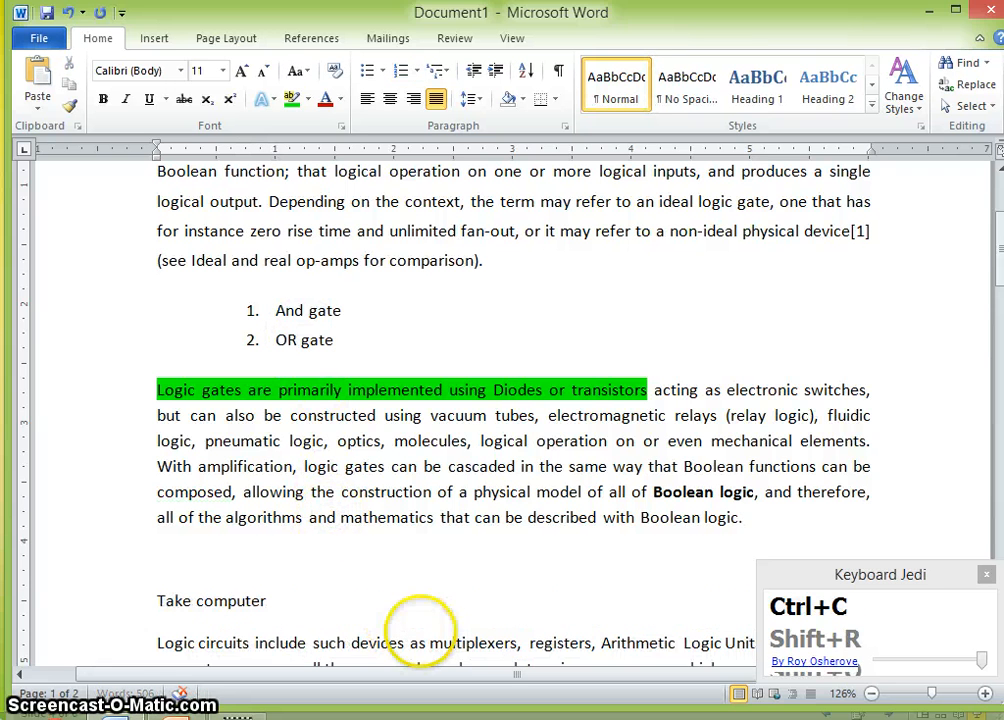
key(ctrl+v)
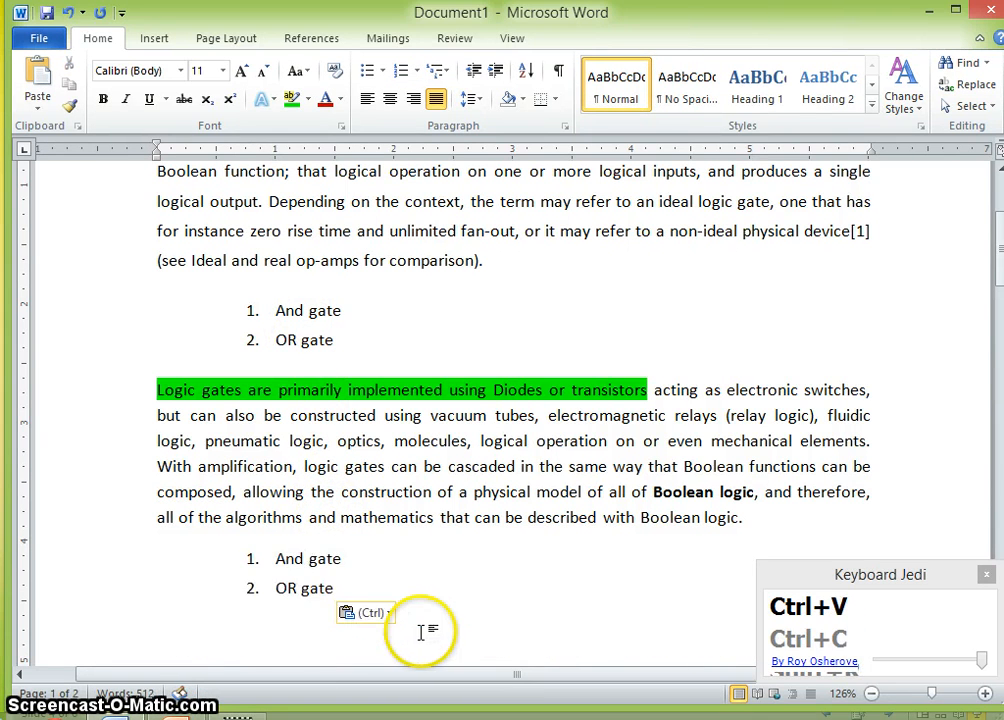
- Set the pasted list to continue numbering from the first gate list
click(254, 558)
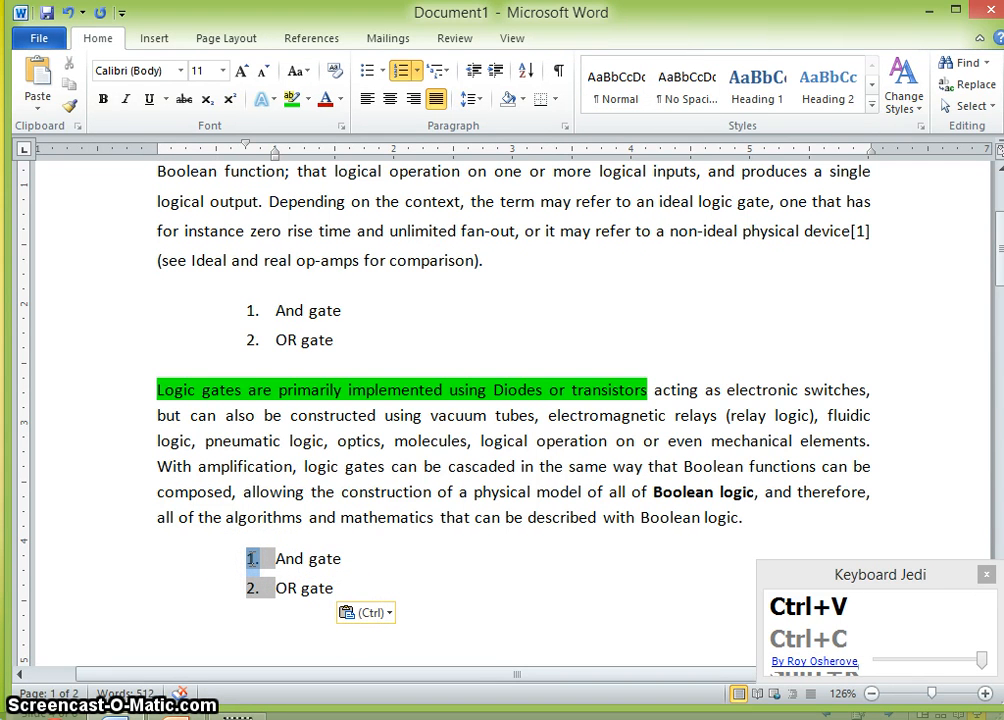
right_click(251, 558)
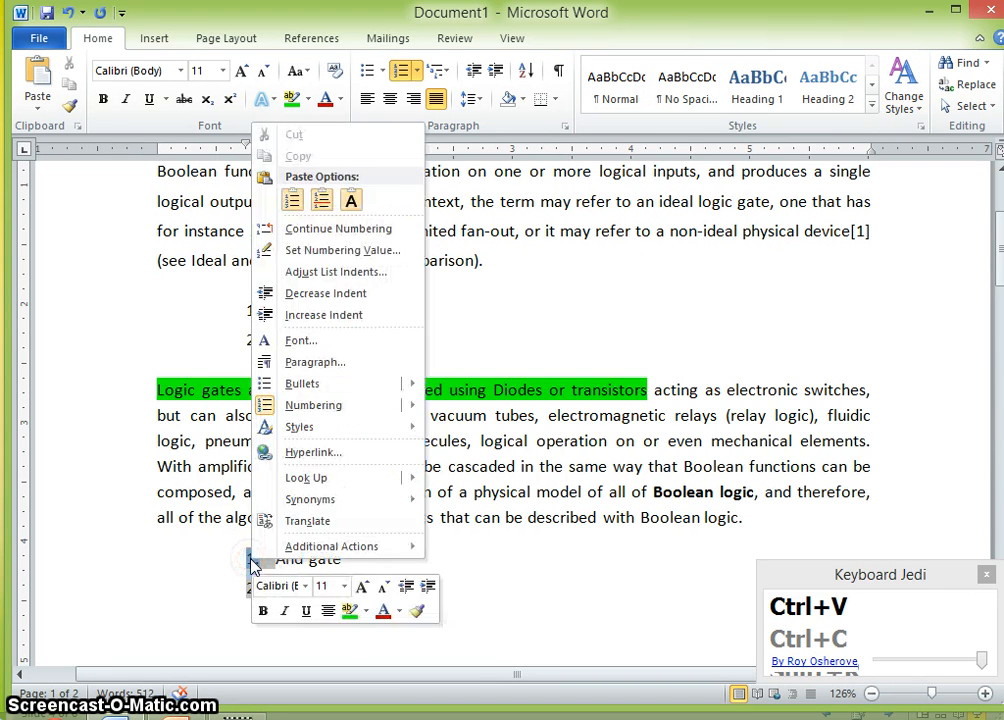
click(288, 228)
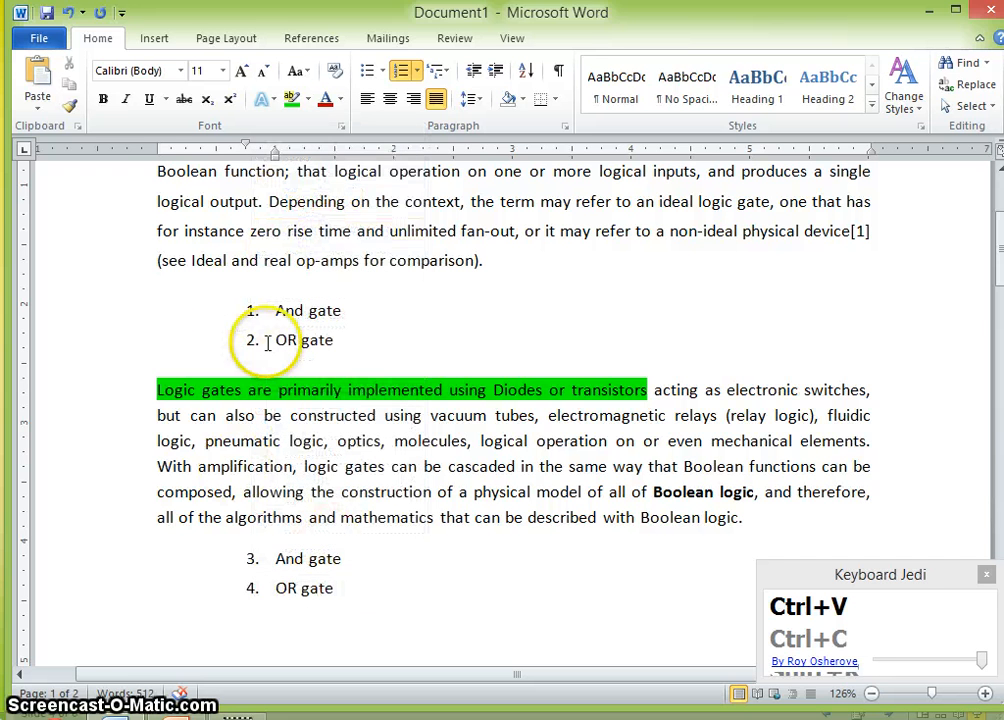
- Restart the pasted gate list's numbering at 1
right_click(251, 560)
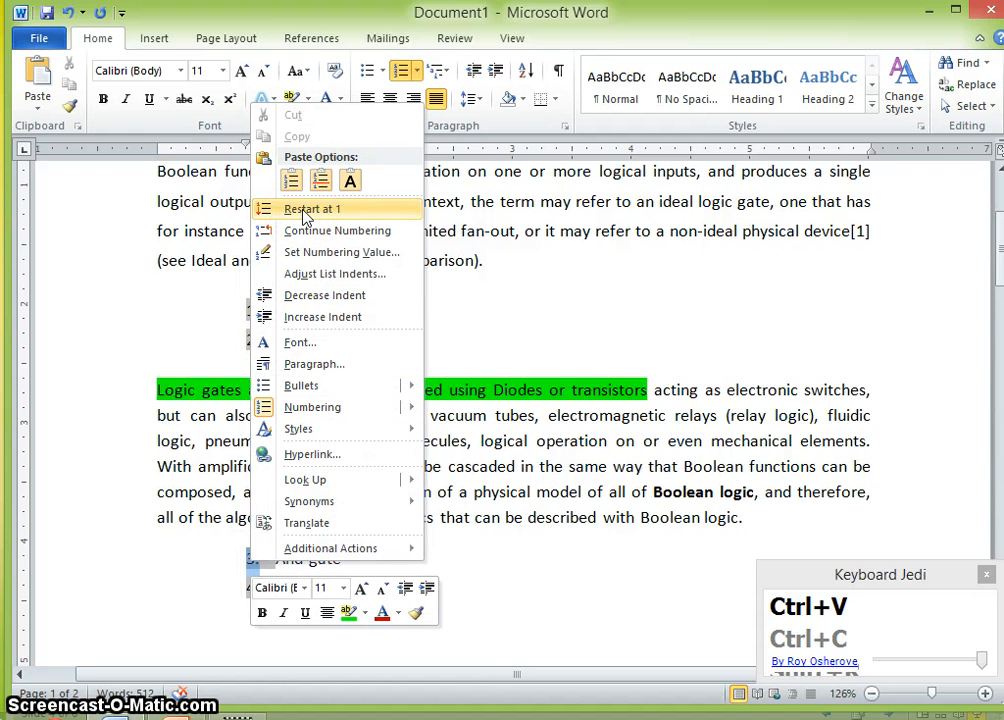
click(305, 216)
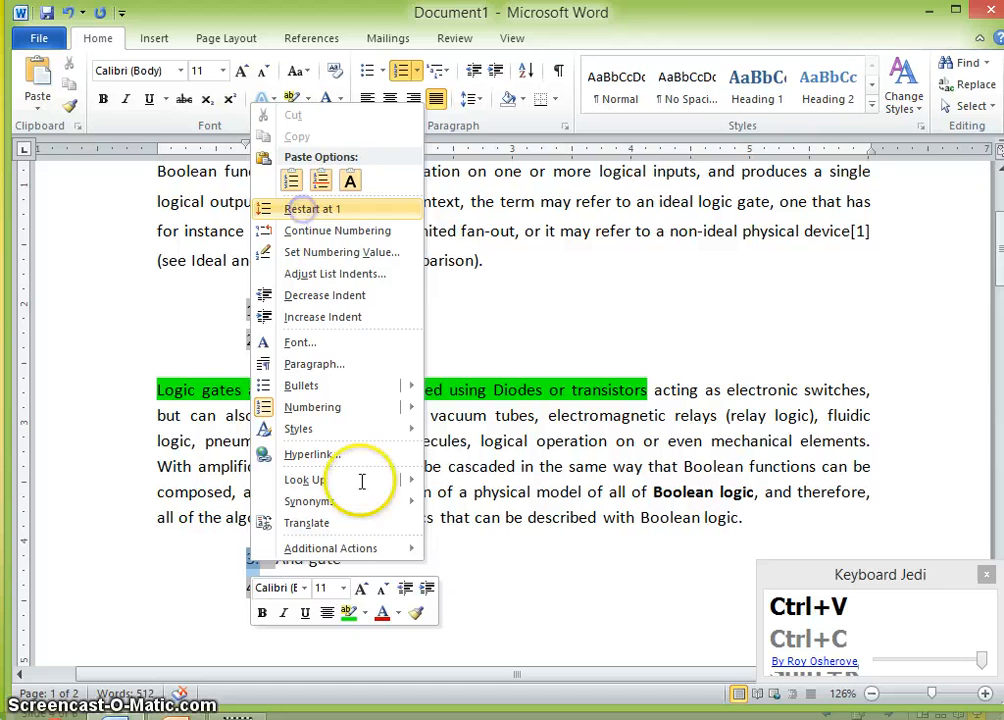
click(397, 520)
- Reduce the first numbered gate list's indentation by outdenting it twice and indenting it once
drag(336, 342, 214, 326)
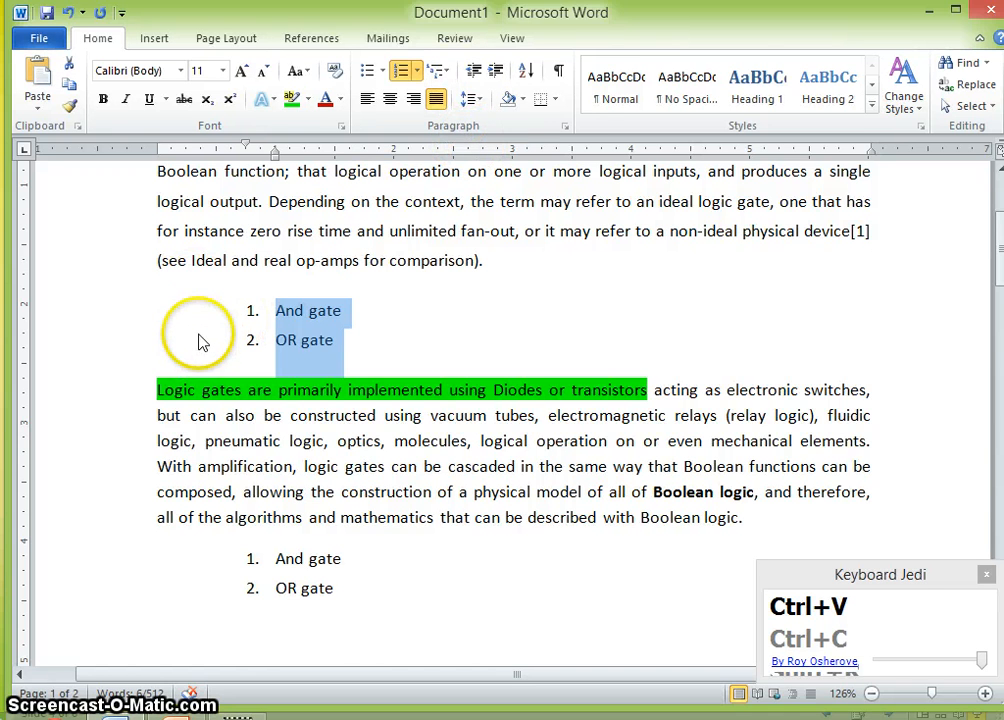
click(473, 71)
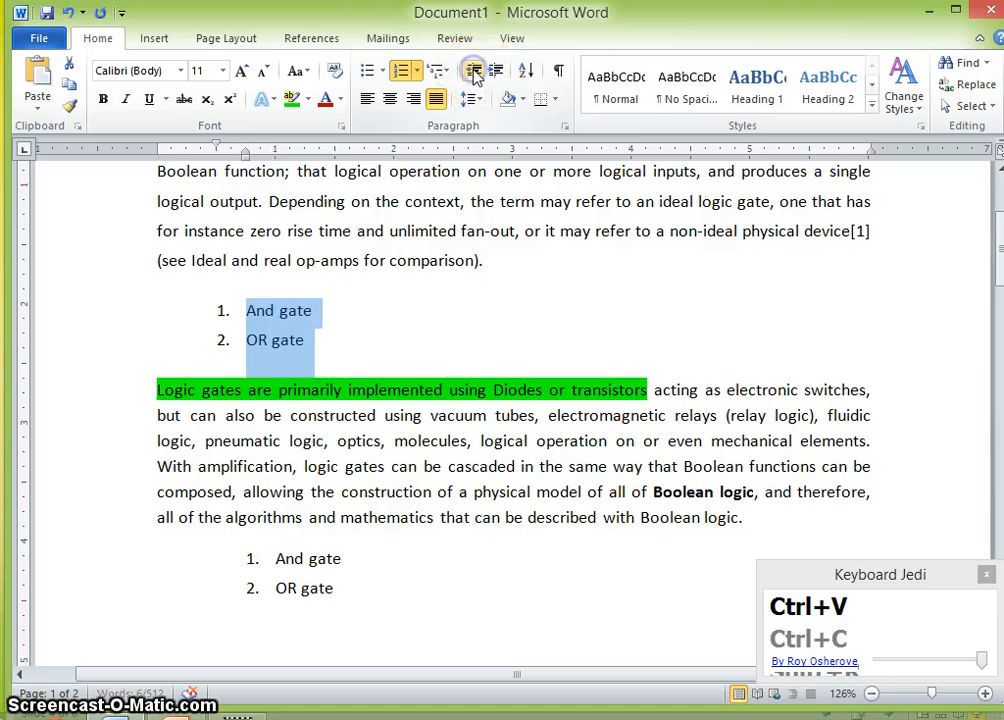
click(473, 71)
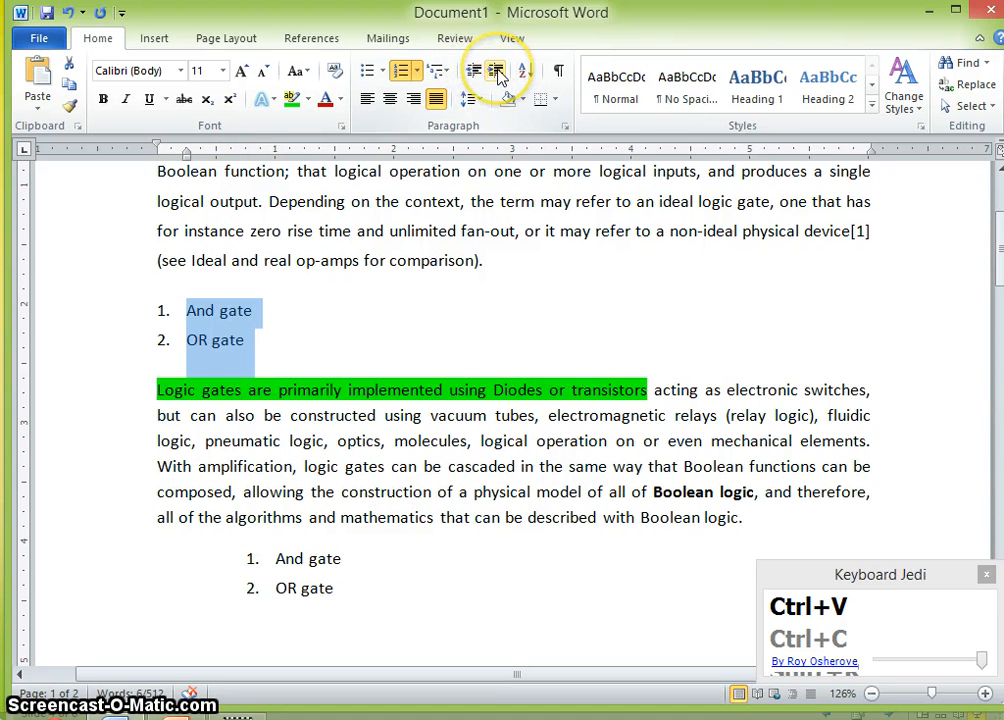
click(497, 71)
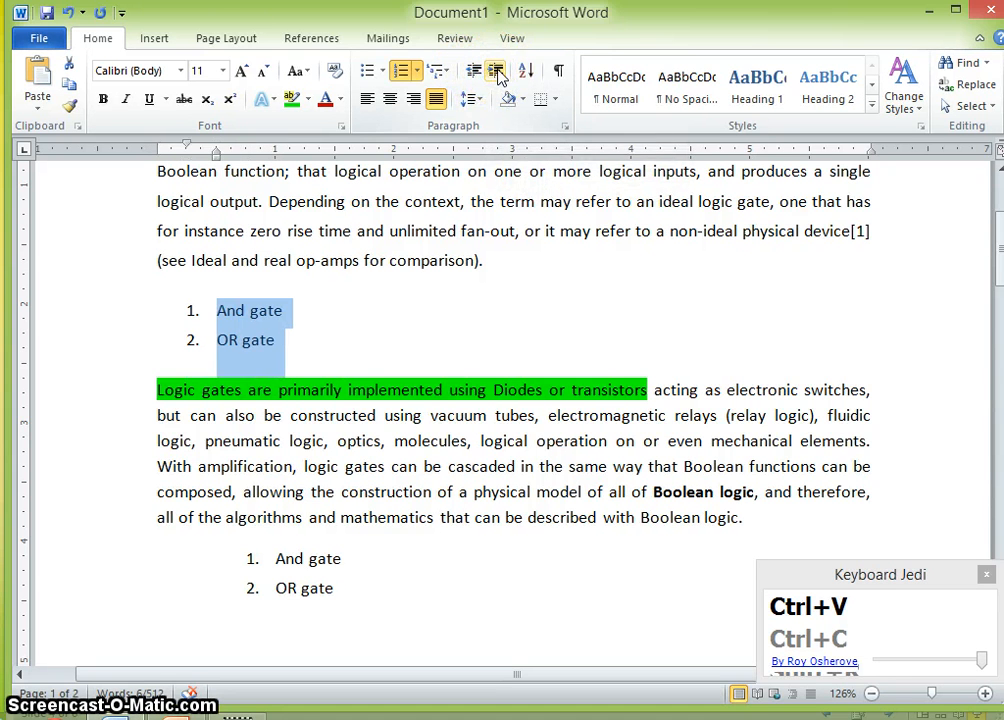
- Apply the same indentation to the pasted gate list, outdenting twice and indenting once
drag(347, 587, 262, 551)
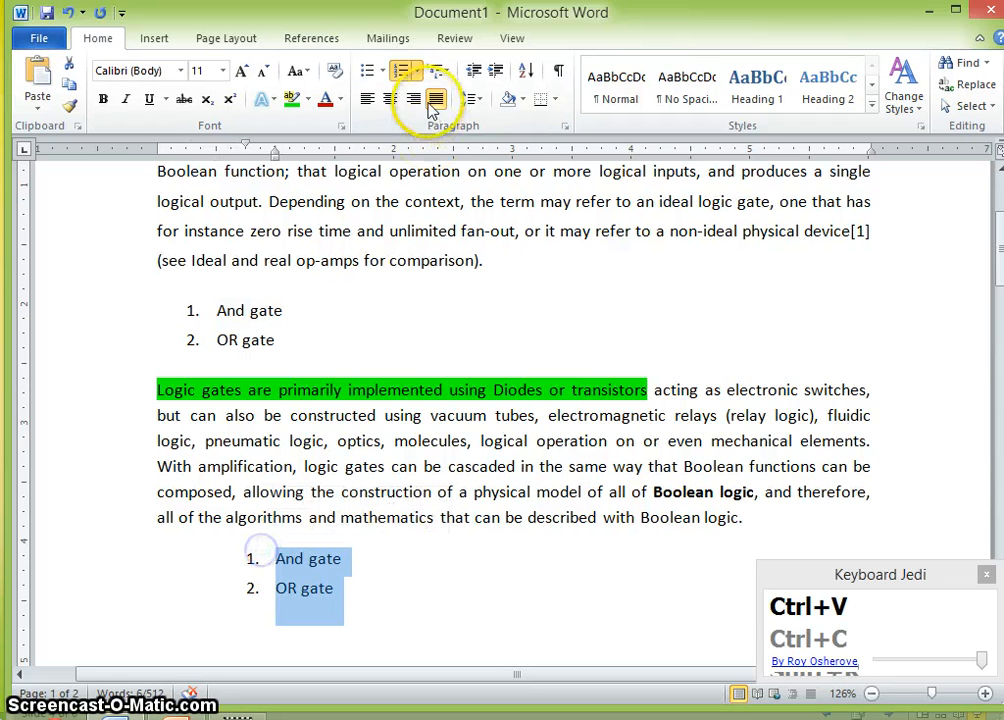
click(473, 71)
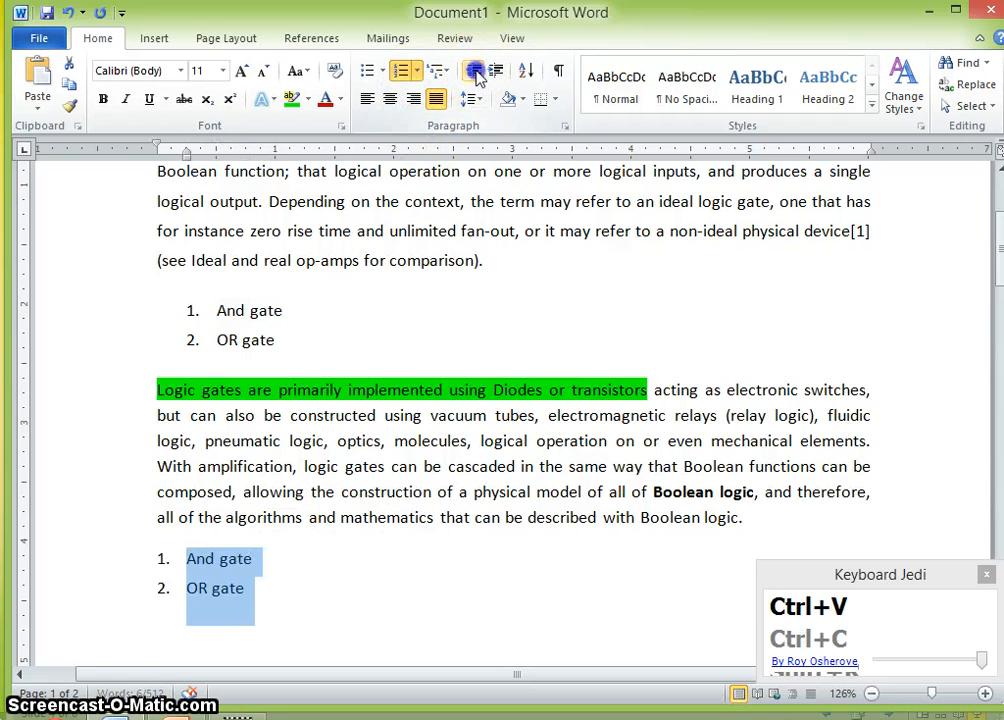
click(473, 71)
click(497, 71)
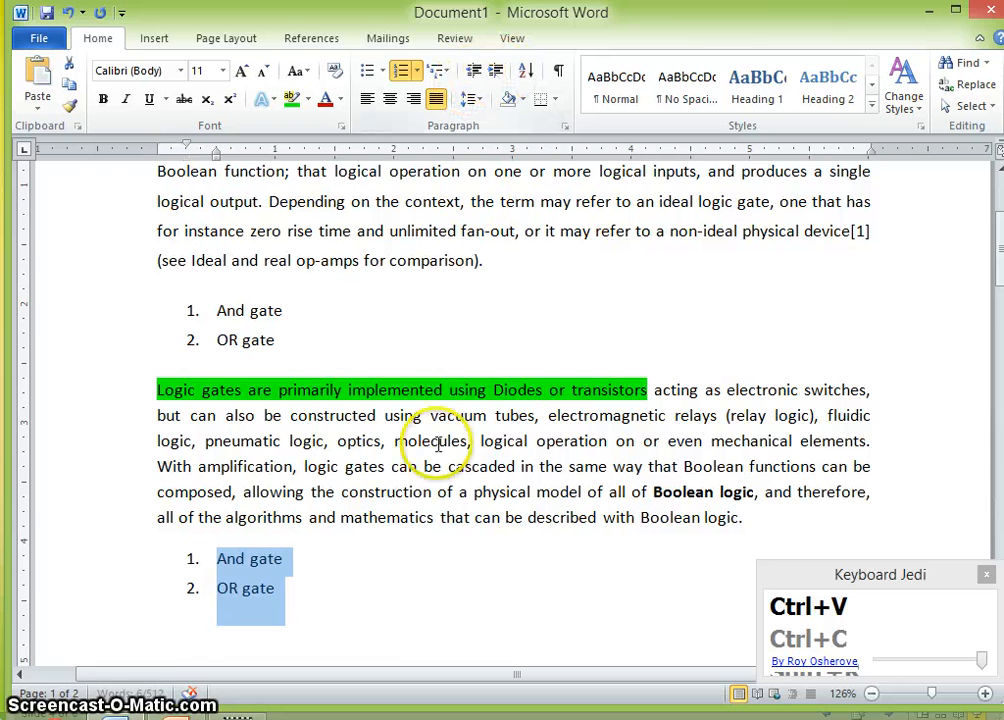
- Scroll through the document to review the two formatted gate lists and surrounding paragraphs
scroll(300, 420, down, 3)
click(264, 403)
scroll(264, 403, up, 3)
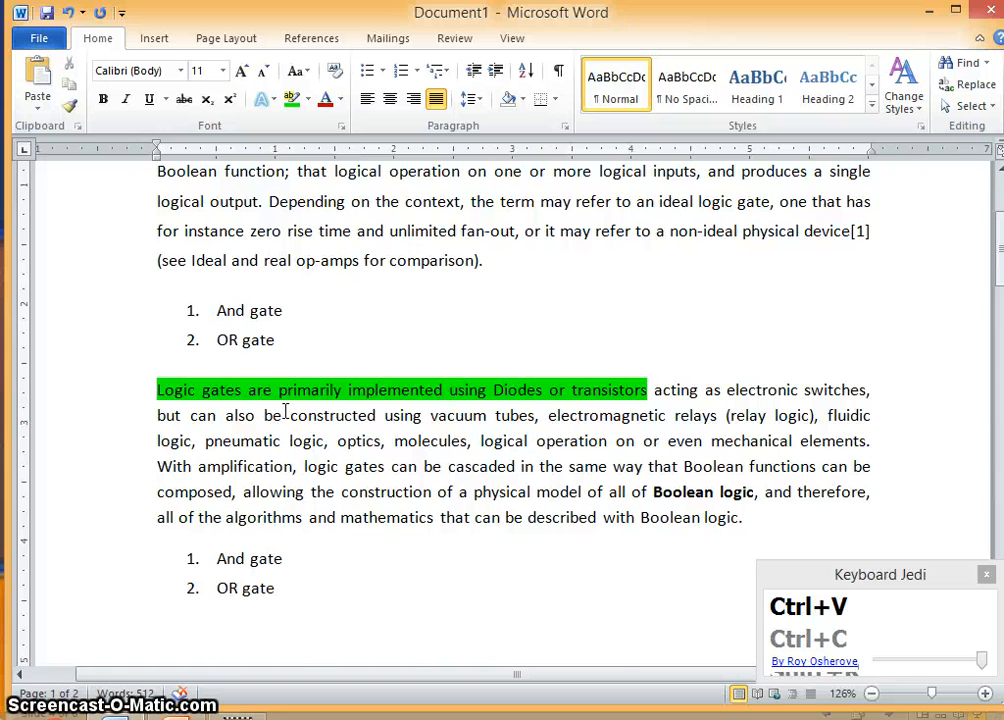
scroll(286, 411, up, 3)
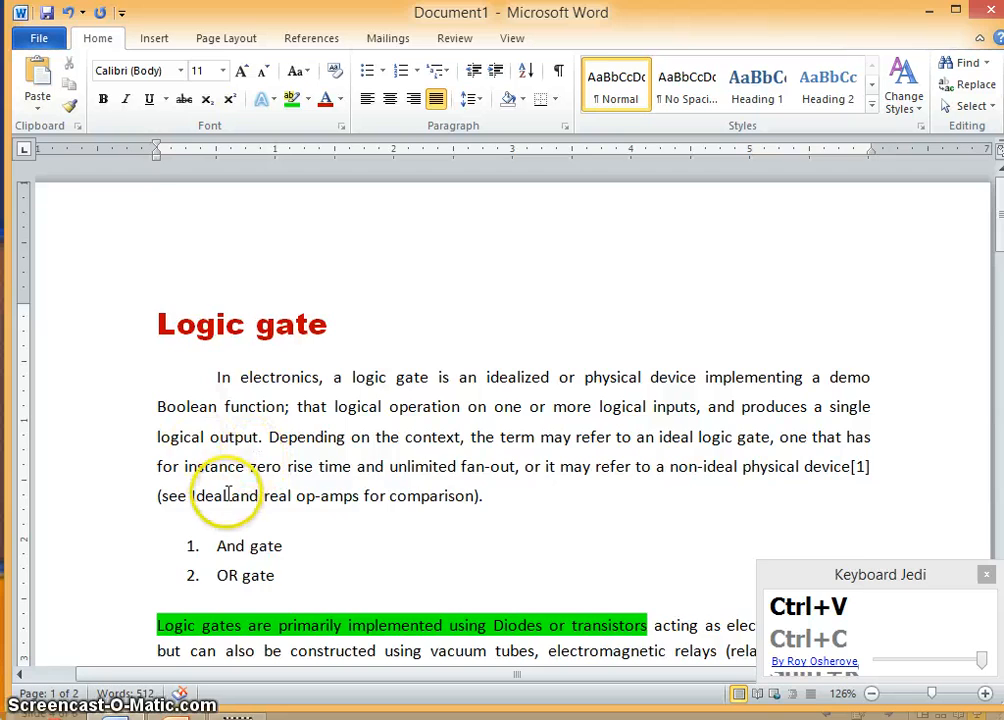
scroll(228, 494, down, 5)
click(163, 315)
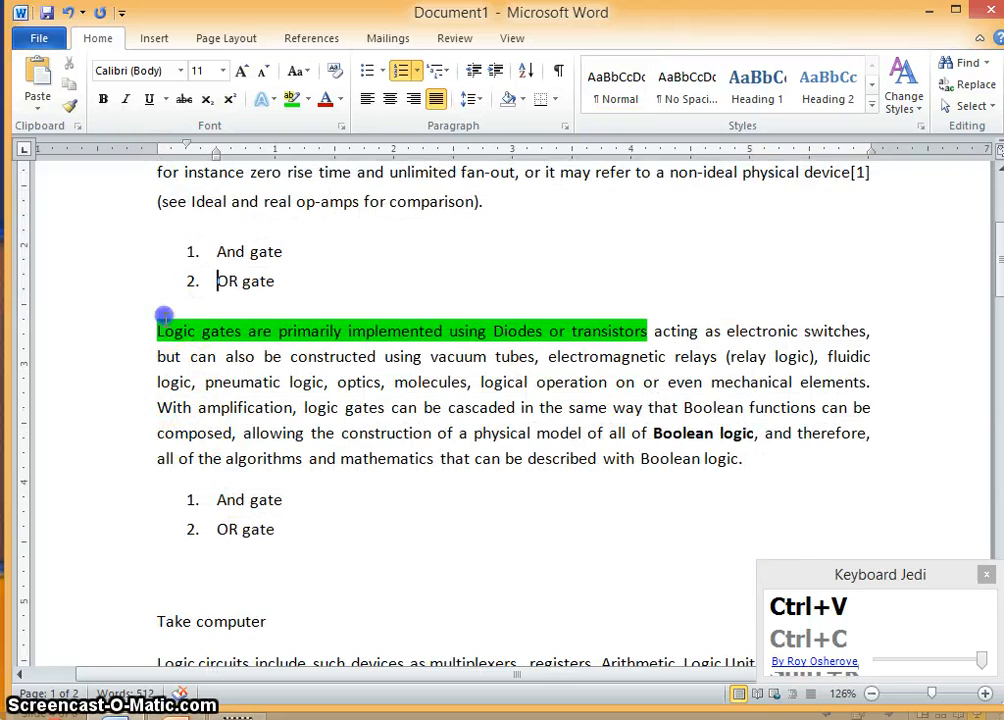
scroll(269, 614, down, 15)
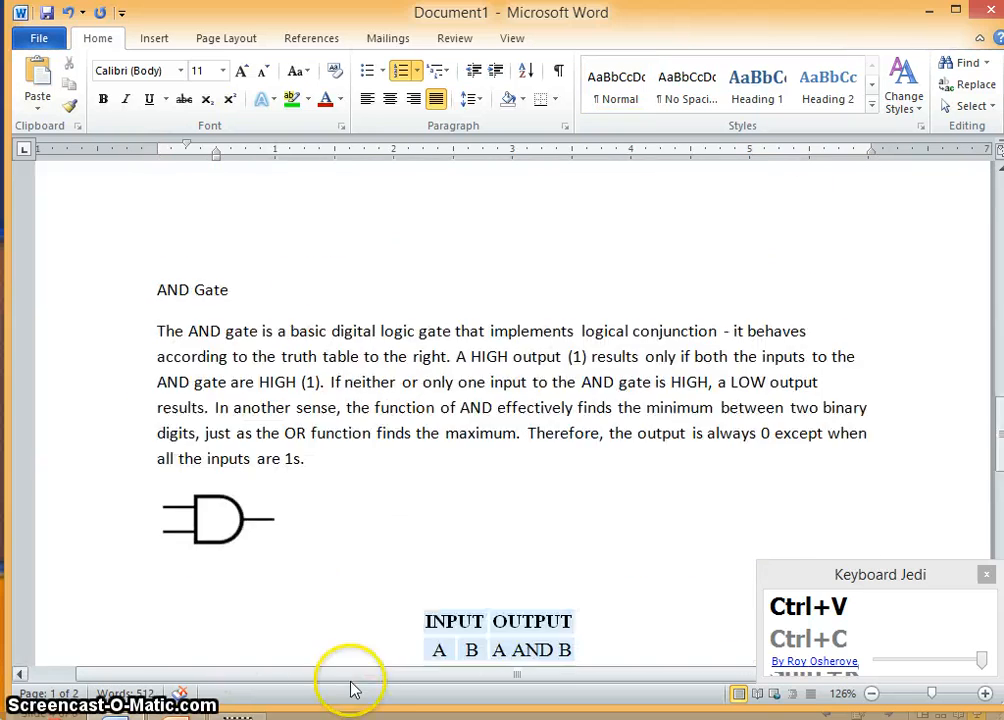
scroll(365, 660, down, 20)
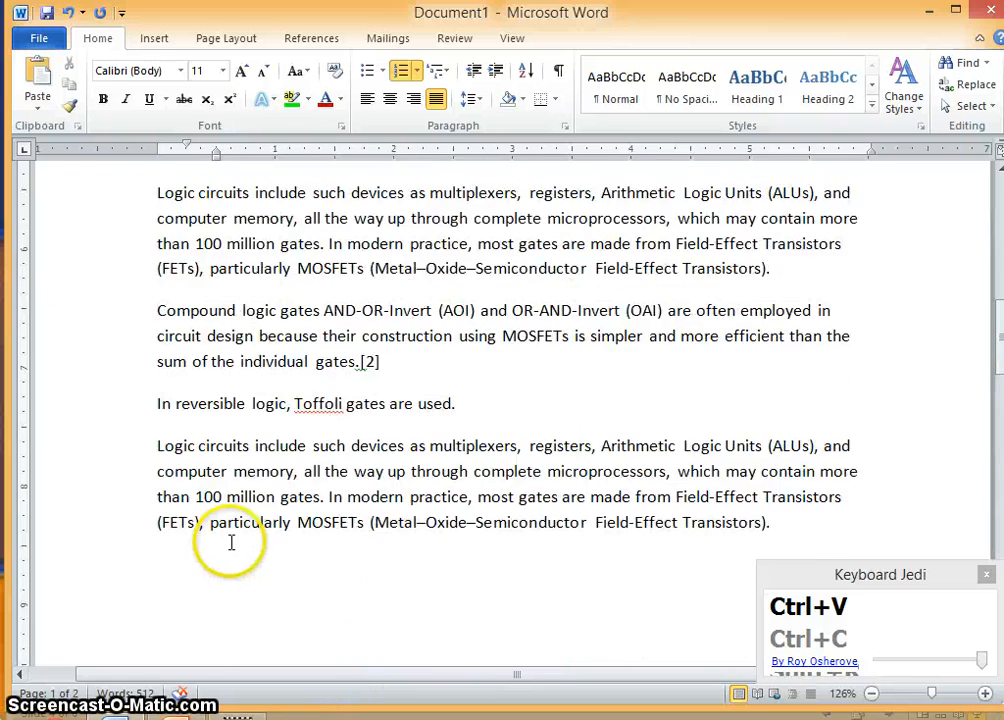
scroll(220, 520, up, 8)
- Insert blank lines between the first gate list and the highlighted paragraph that follows it
click(247, 300)
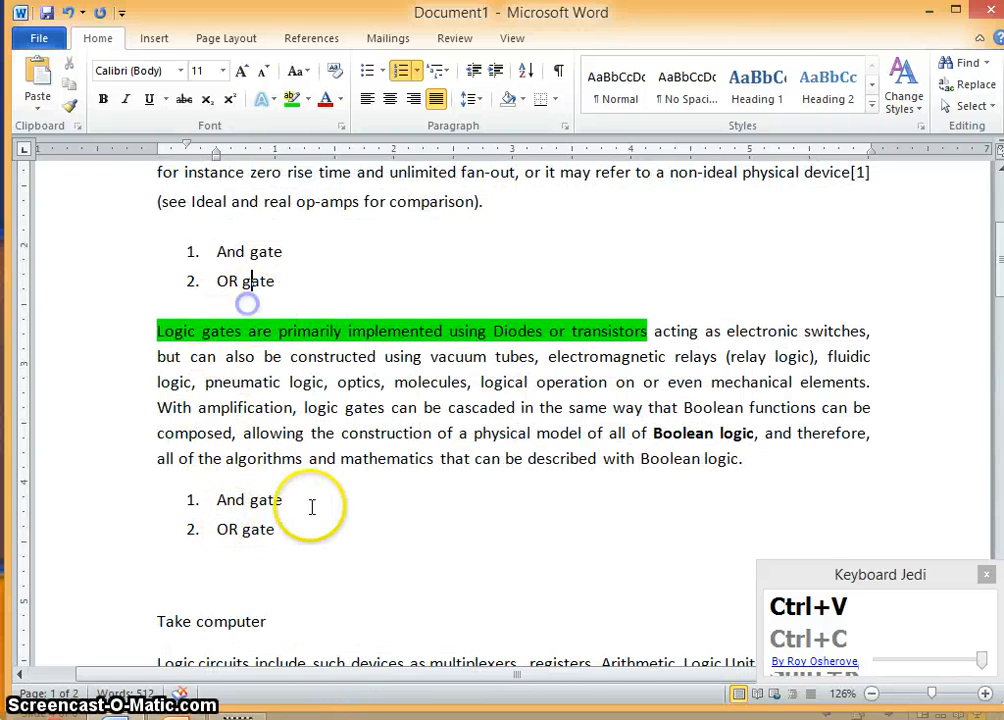
key(Return)
key(Return)
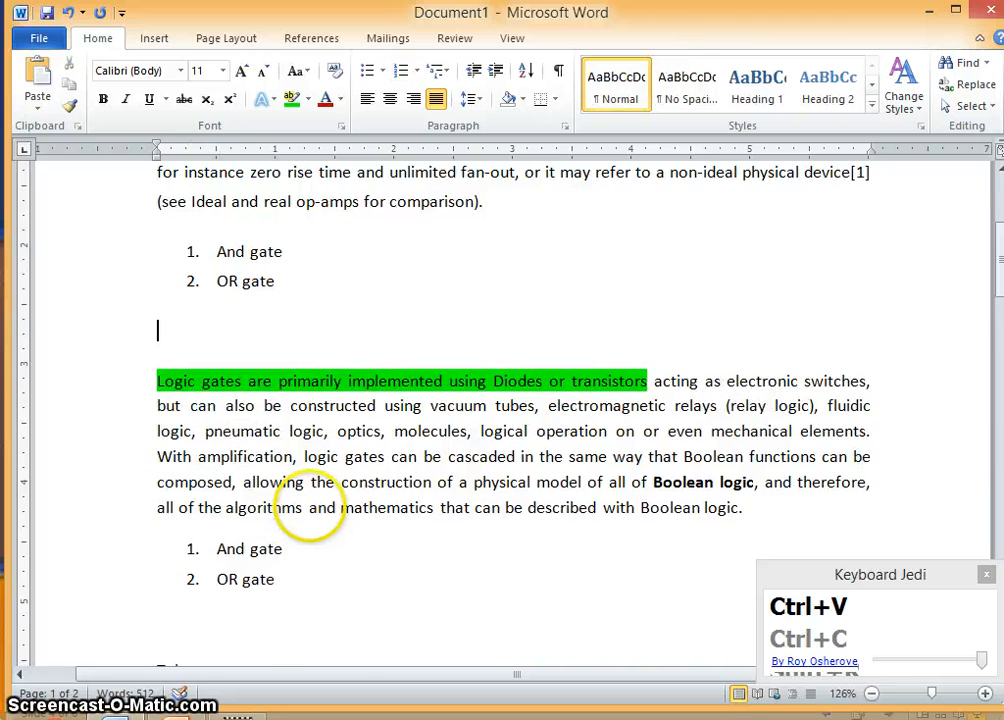
key(BackSpace)
key(BackSpace)
key(Return)
key(Return)
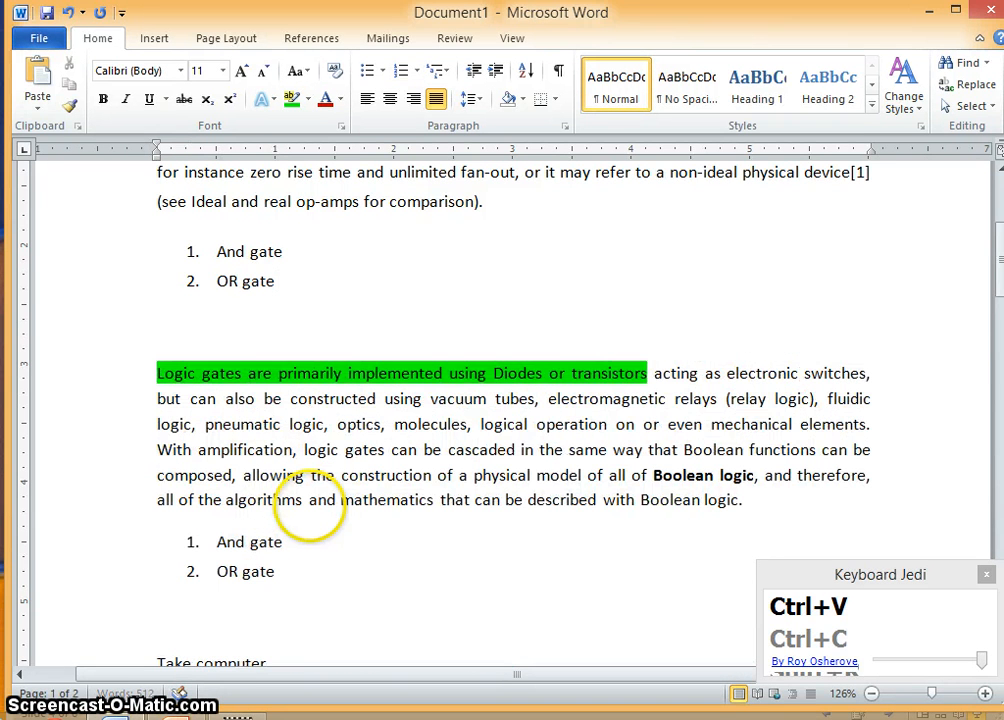
- Add a new empty paragraph after the last paragraph at the end of the document
click(190, 619)
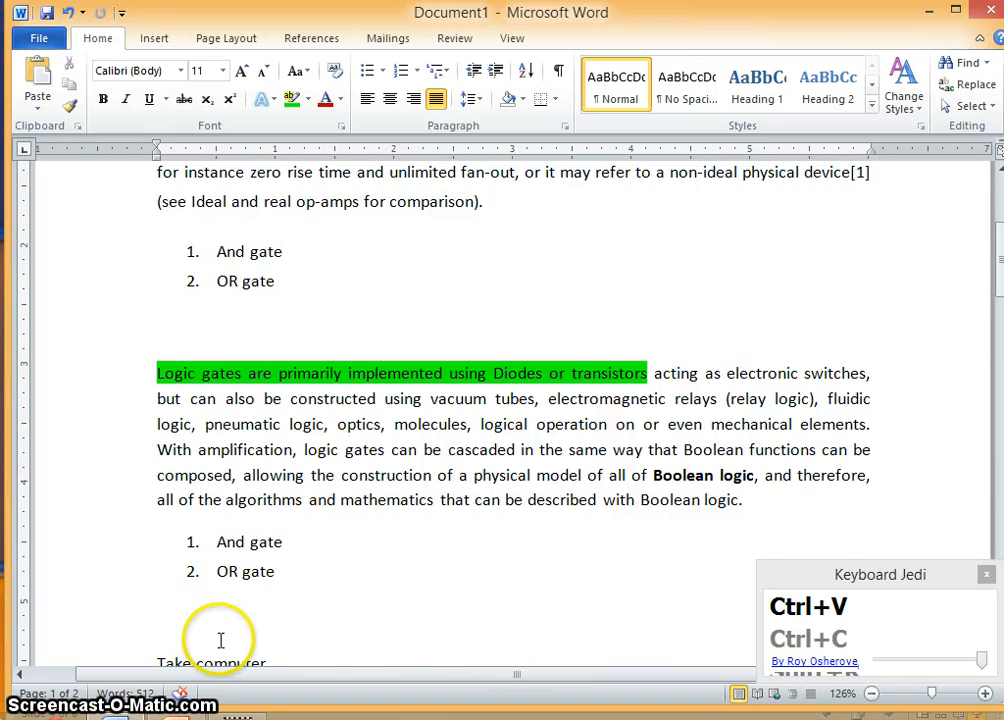
scroll(247, 643, down, 8)
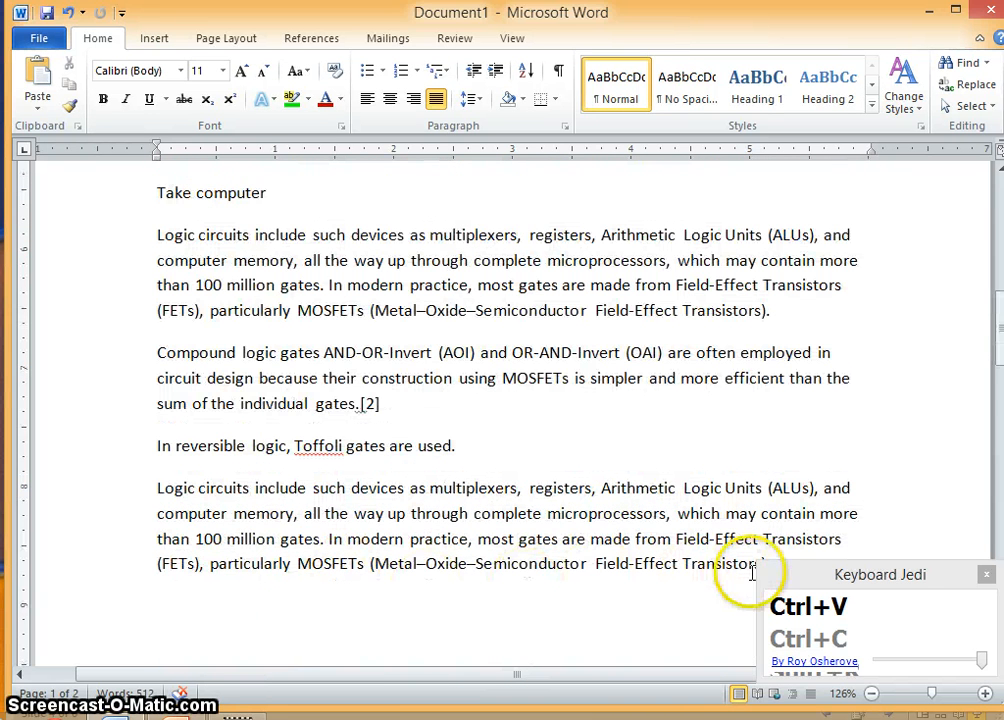
scroll(650, 560, down, 4)
click(796, 337)
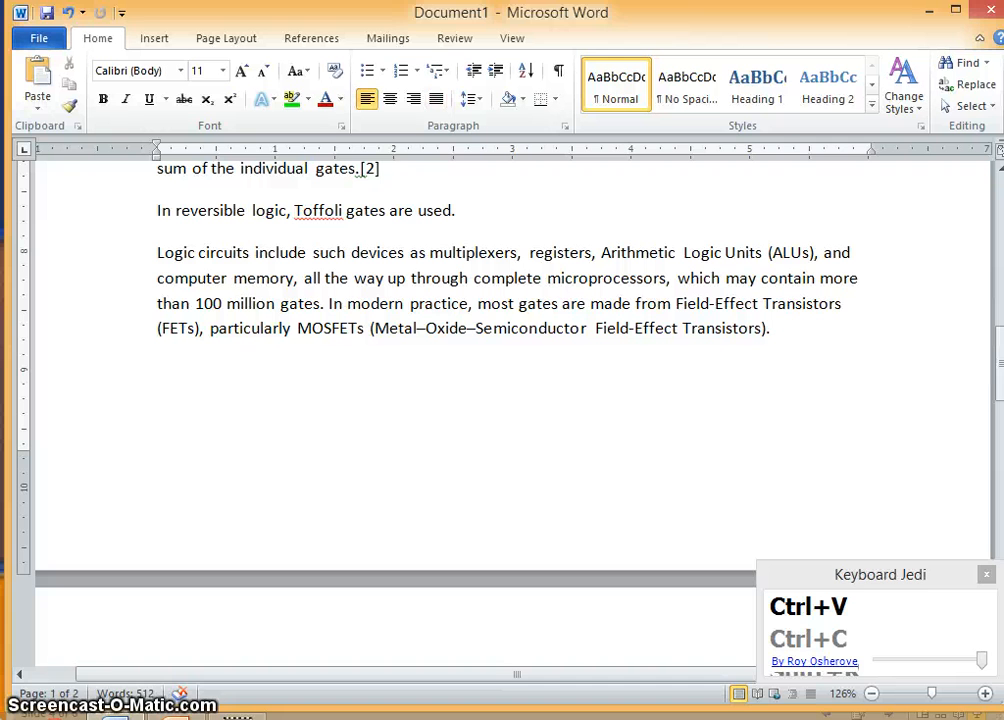
key(Return)
scroll(578, 437, up, 3)
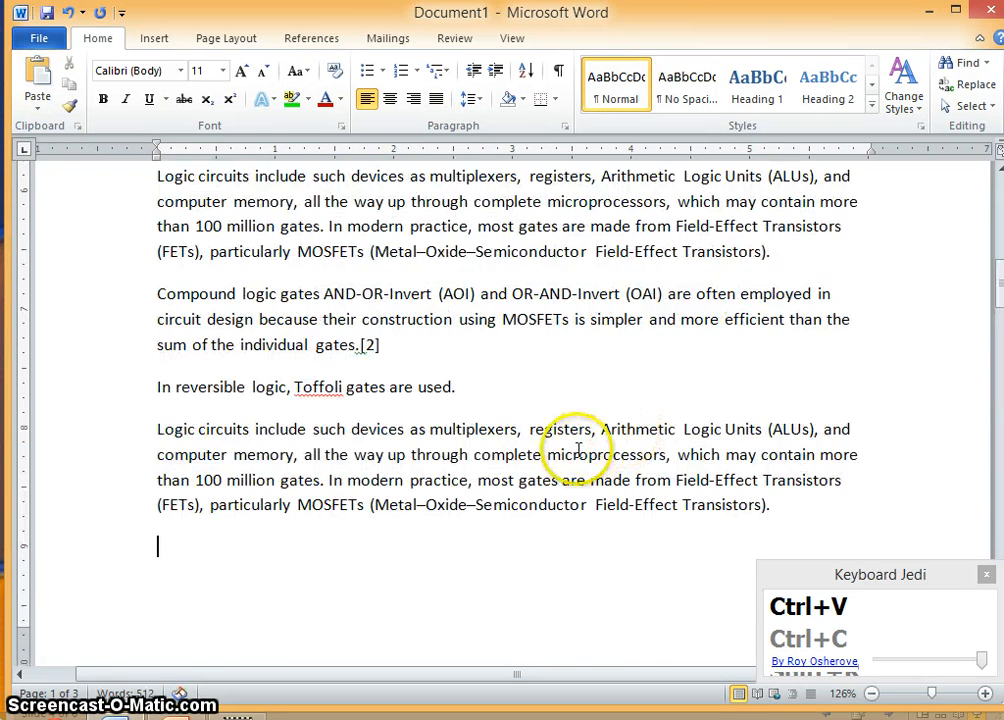
- Insert a continuous section break on the blank line after the first gate list
scroll(565, 448, up, 3)
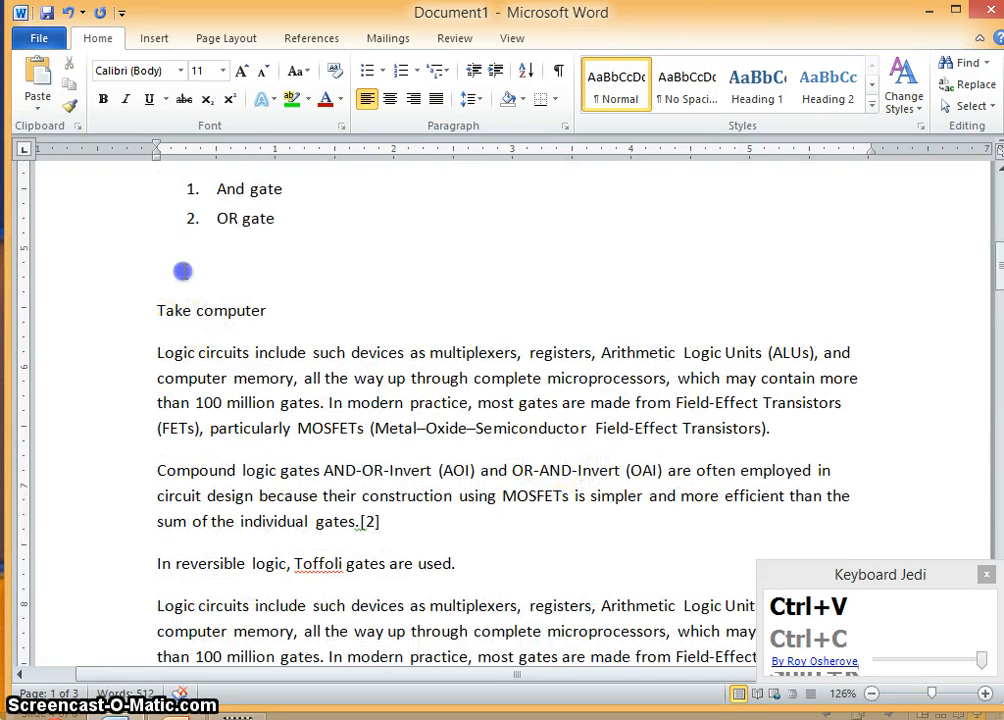
scroll(245, 445, up, 3)
click(249, 453)
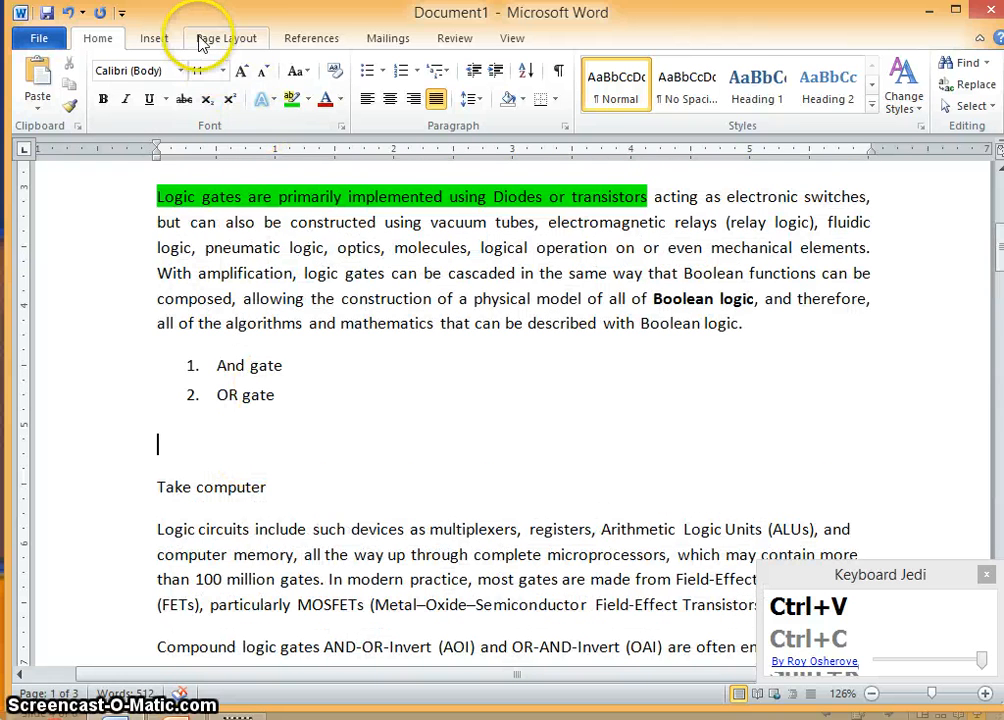
click(295, 40)
click(228, 40)
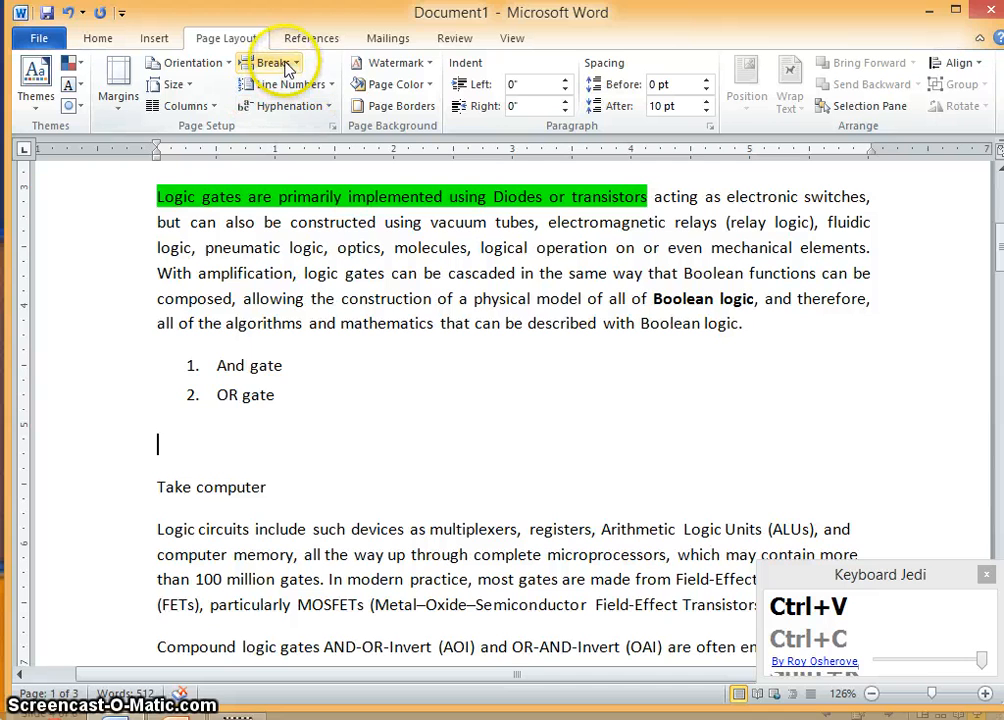
click(296, 66)
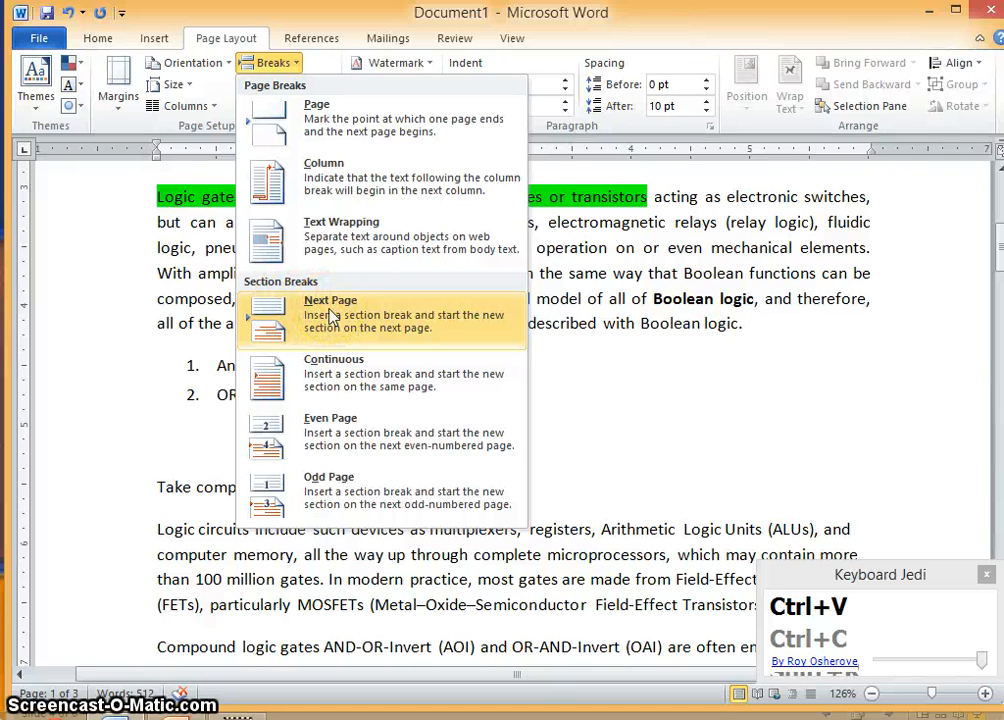
click(338, 377)
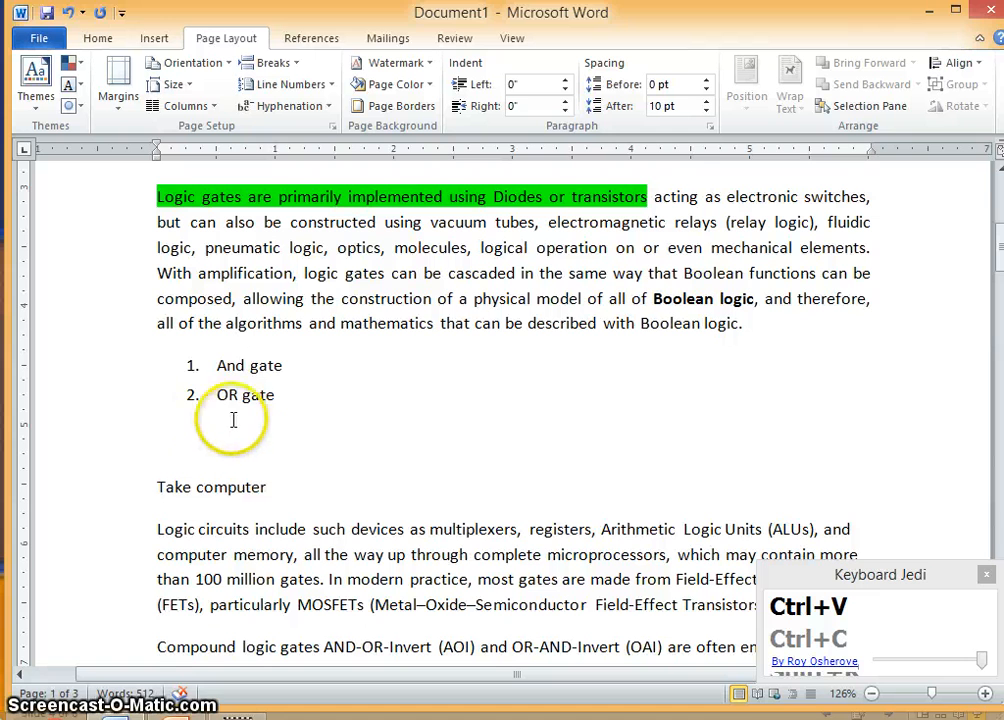
- Insert another continuous section break on the empty line after the last Logic circuits paragraph on page one
scroll(316, 477, down, 8)
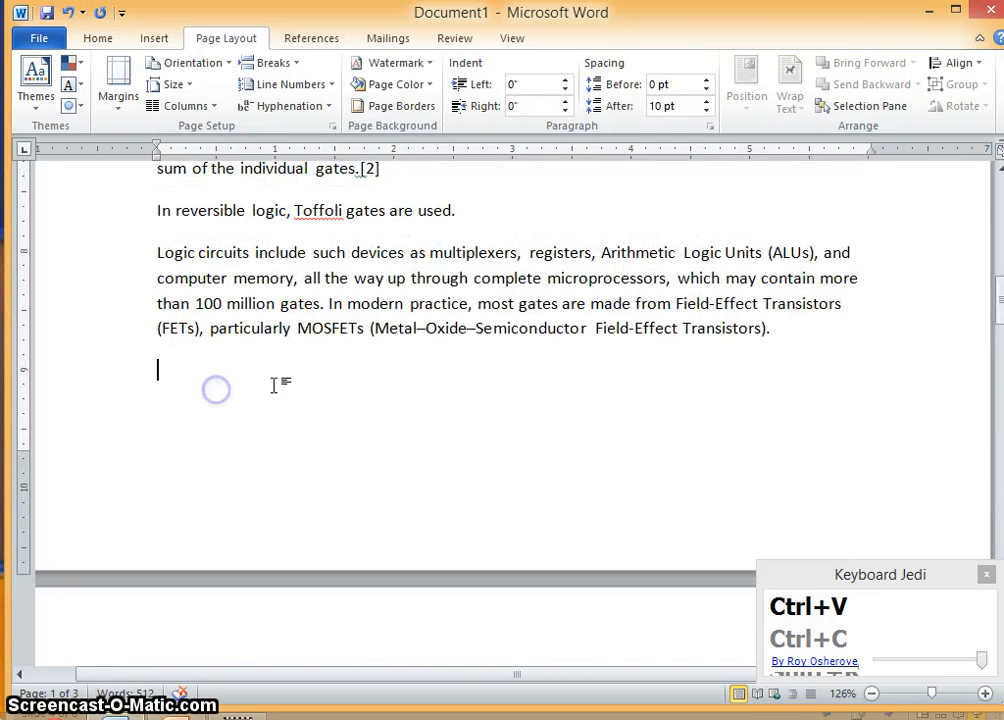
click(287, 63)
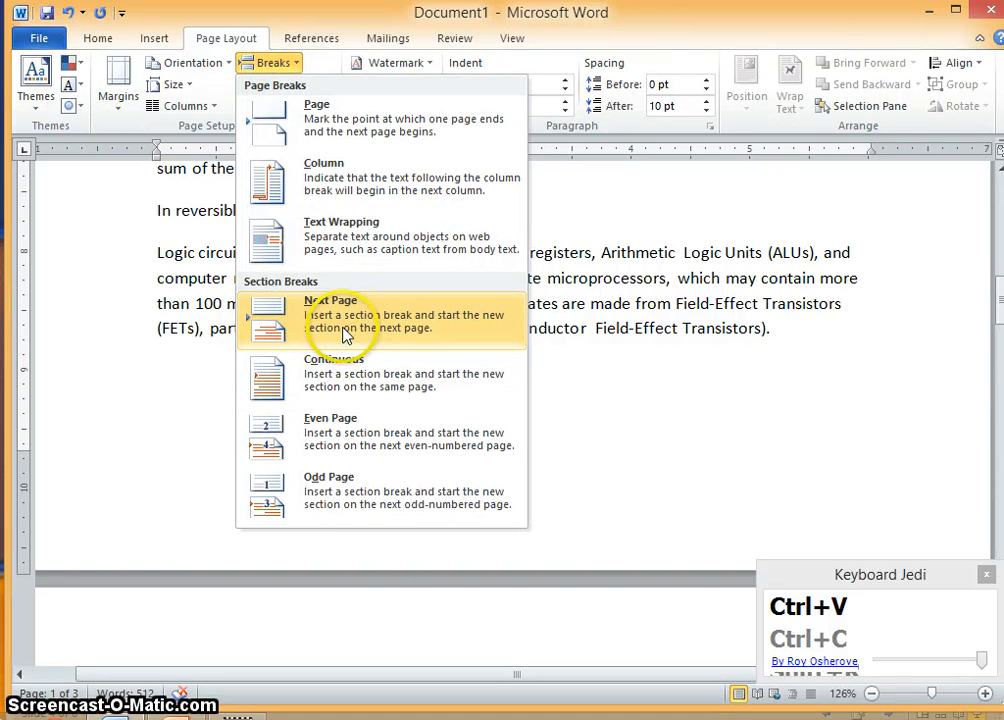
click(343, 367)
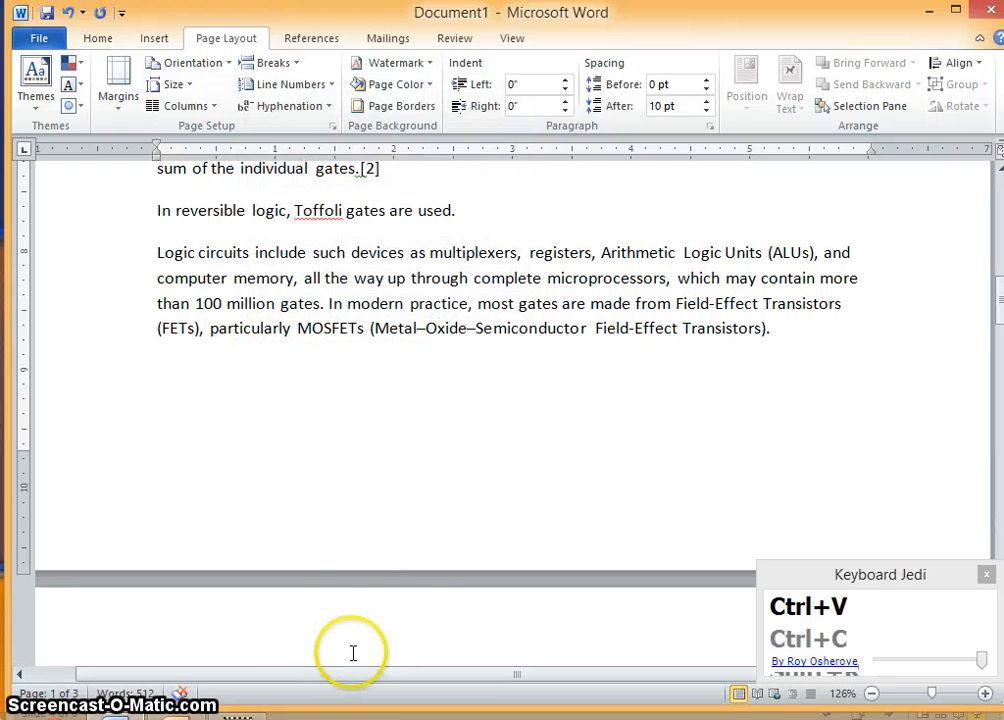
- Add the section number indicator to the status bar
click(302, 706)
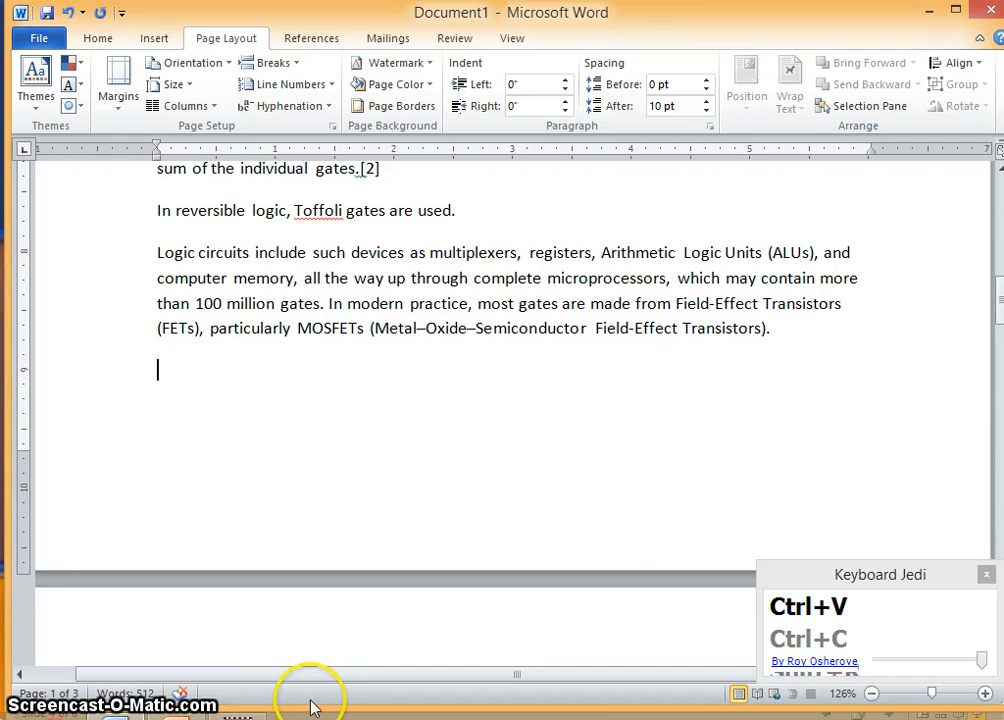
right_click(313, 703)
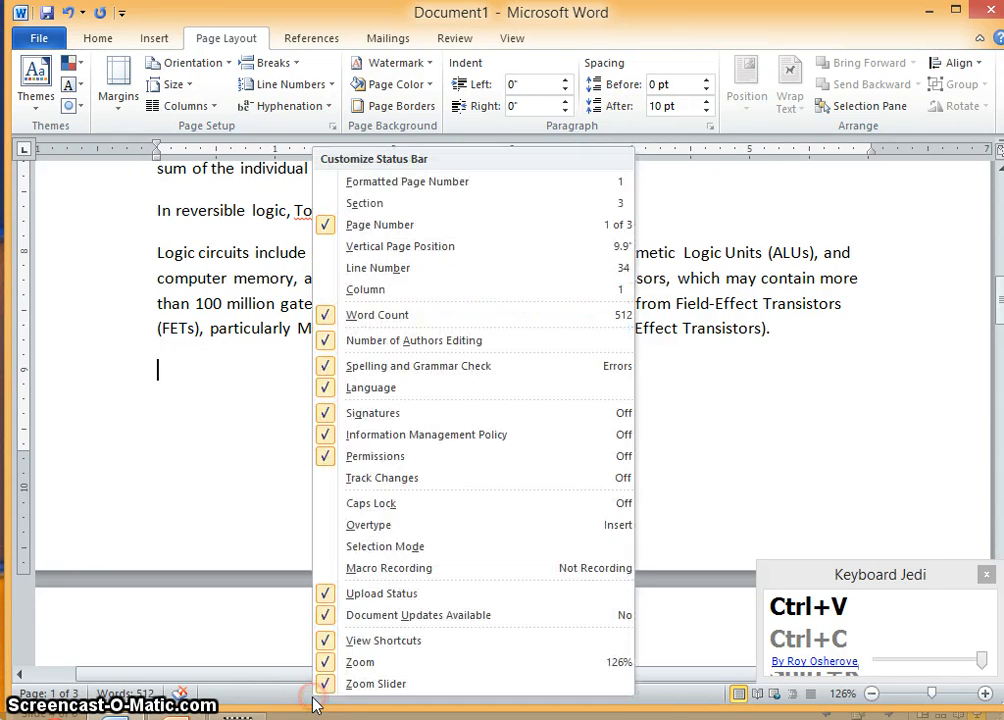
click(345, 203)
click(197, 492)
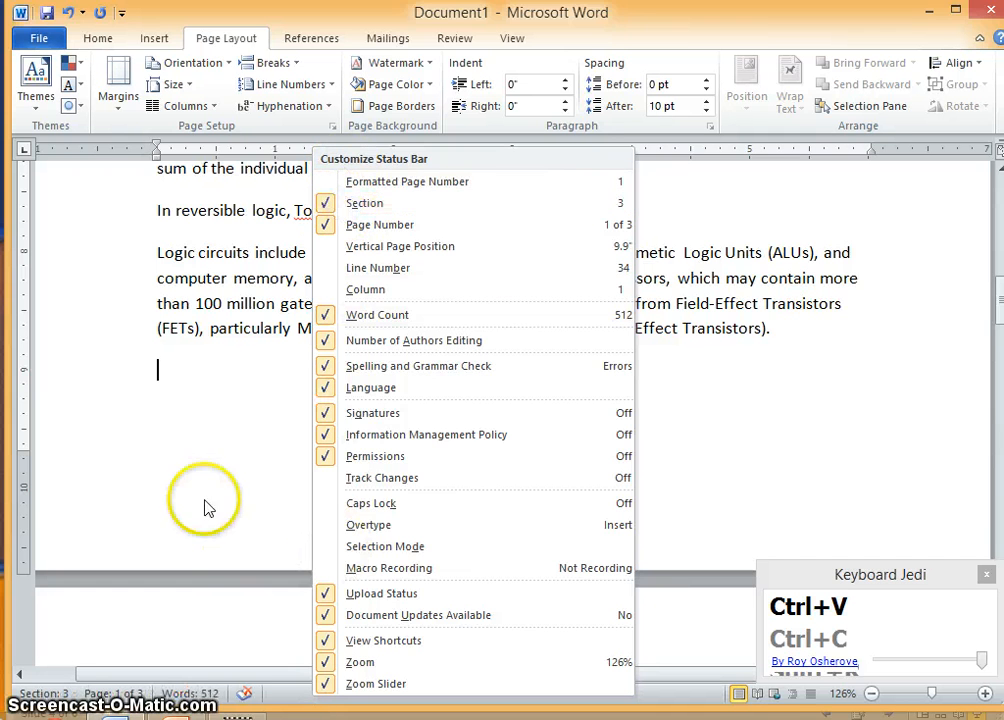
- Move the cursor through different parts of the document to check which section each belongs to
scroll(229, 495, down, 2)
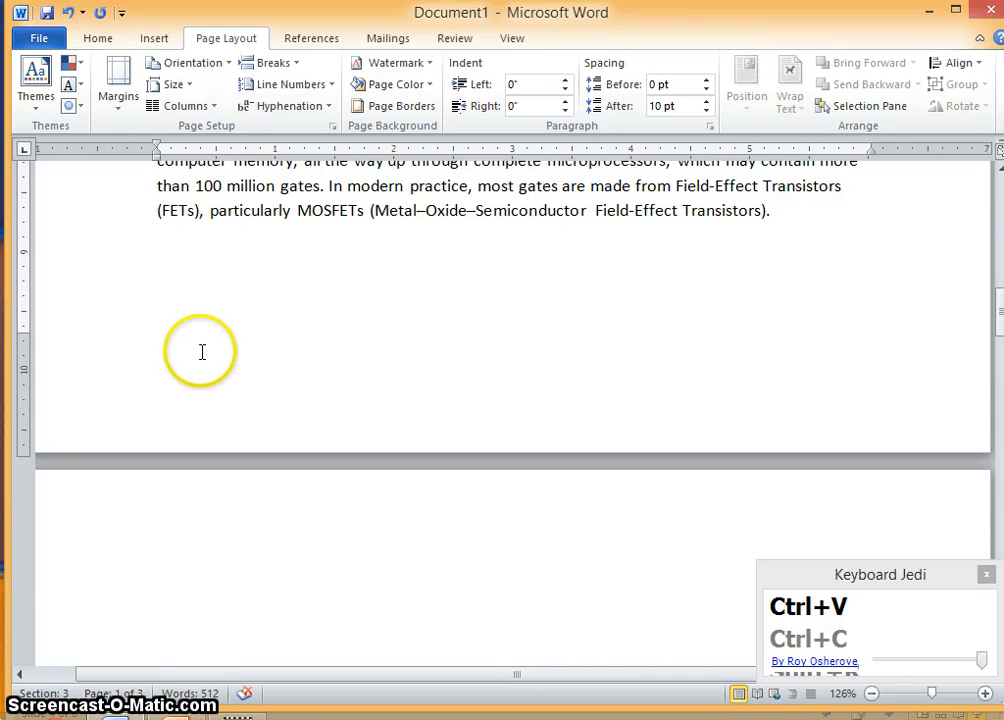
scroll(202, 352, up, 2)
click(222, 212)
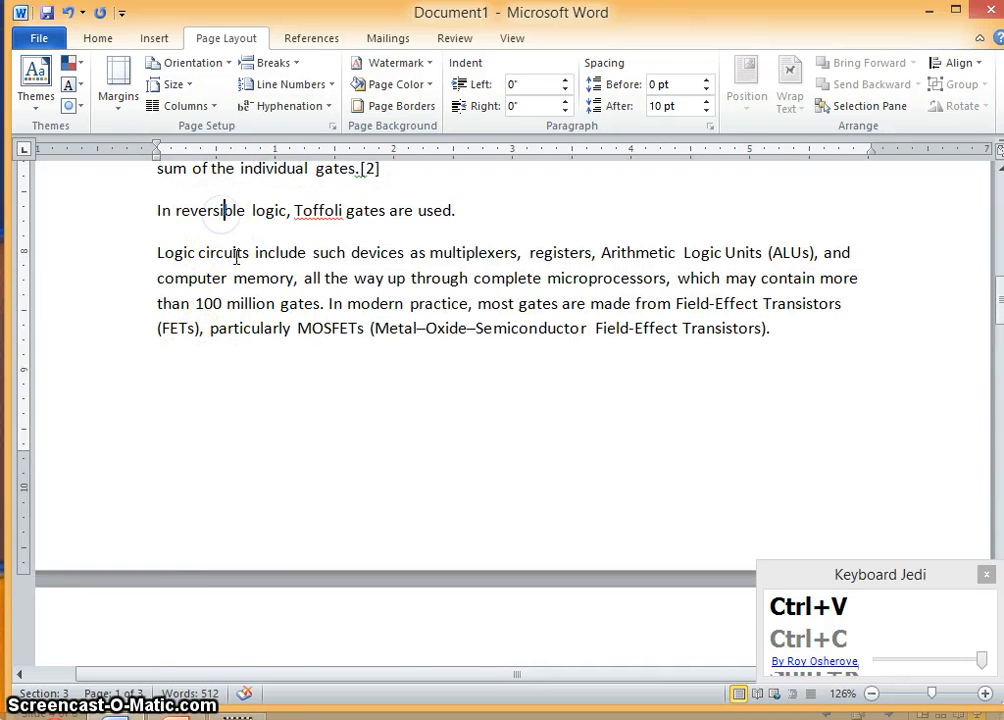
scroll(237, 256, up, 15)
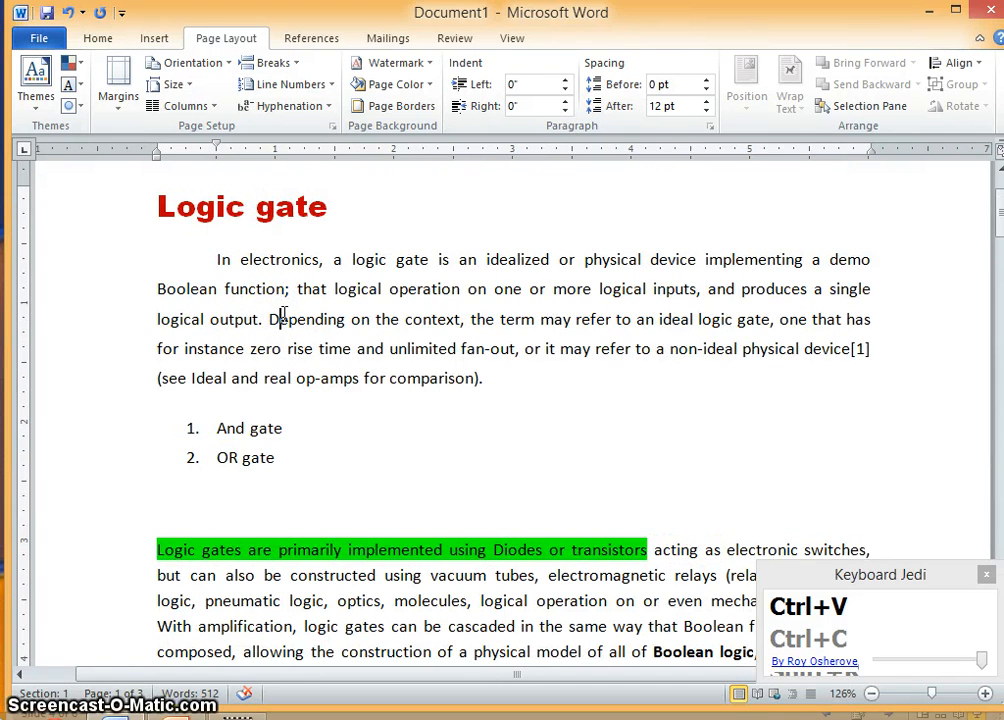
scroll(285, 313, down, 4)
scroll(259, 353, down, 1)
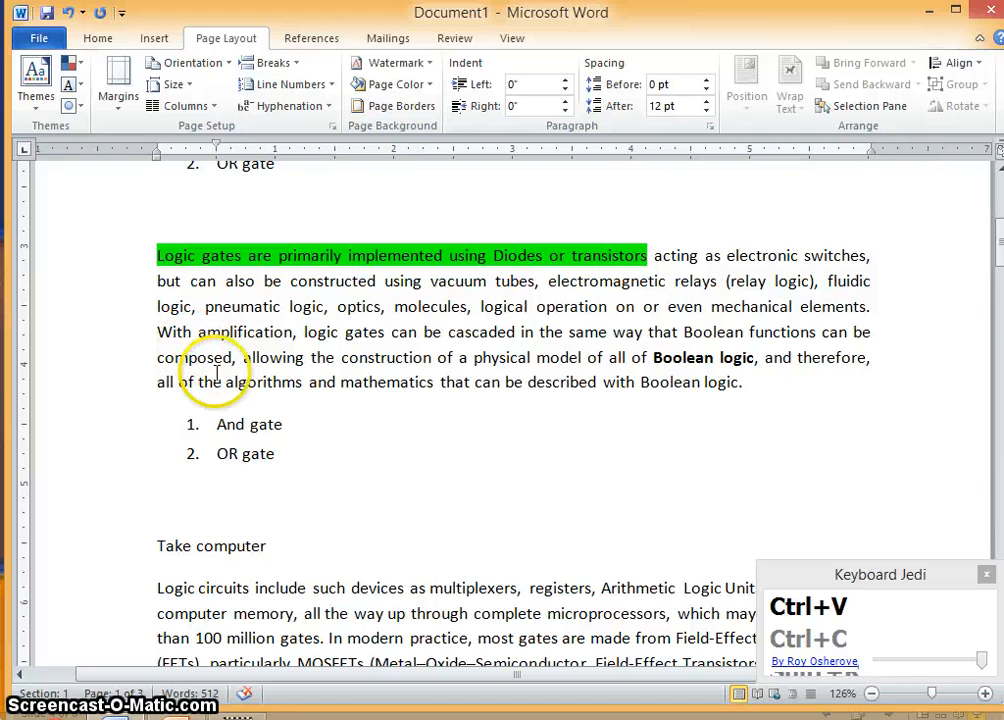
scroll(204, 383, down, 2)
scroll(205, 385, up, 2)
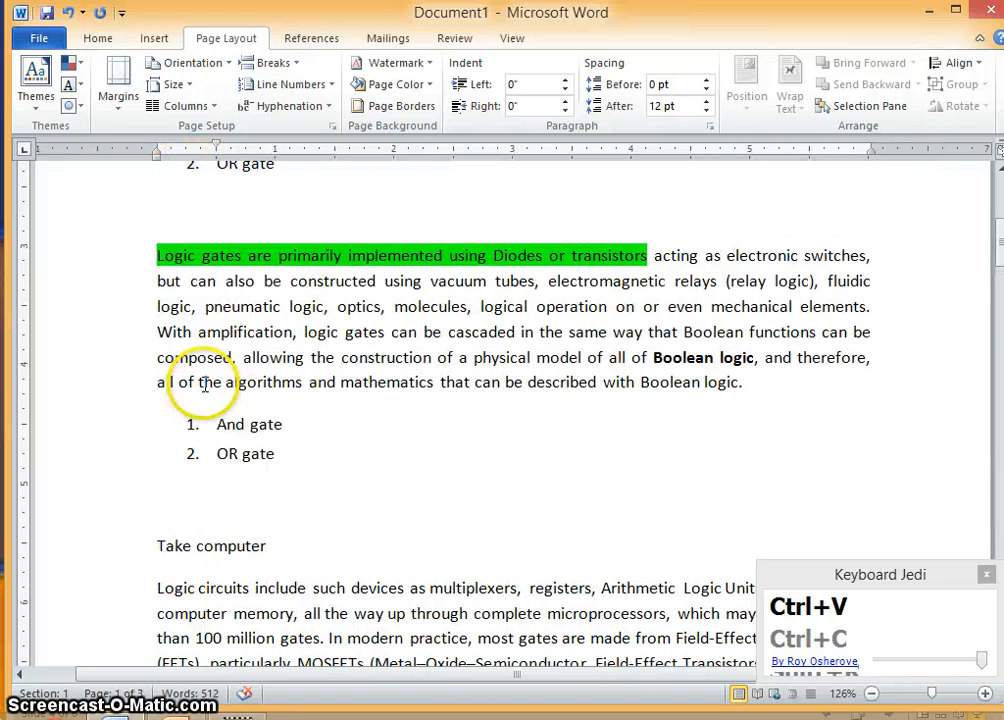
click(231, 362)
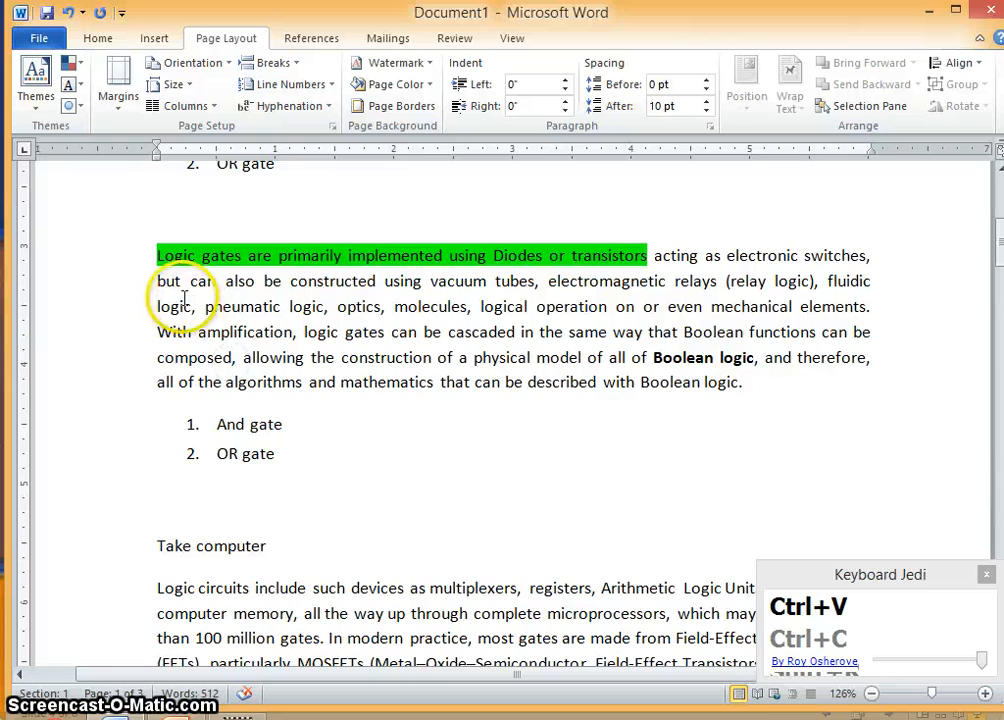
- Select the text between the two section breaks and format it into two columns
scroll(170, 300, up, 1)
drag(157, 308, 768, 507)
scroll(483, 463, down, 3)
scroll(483, 463, down, 3)
scroll(493, 461, down, 2)
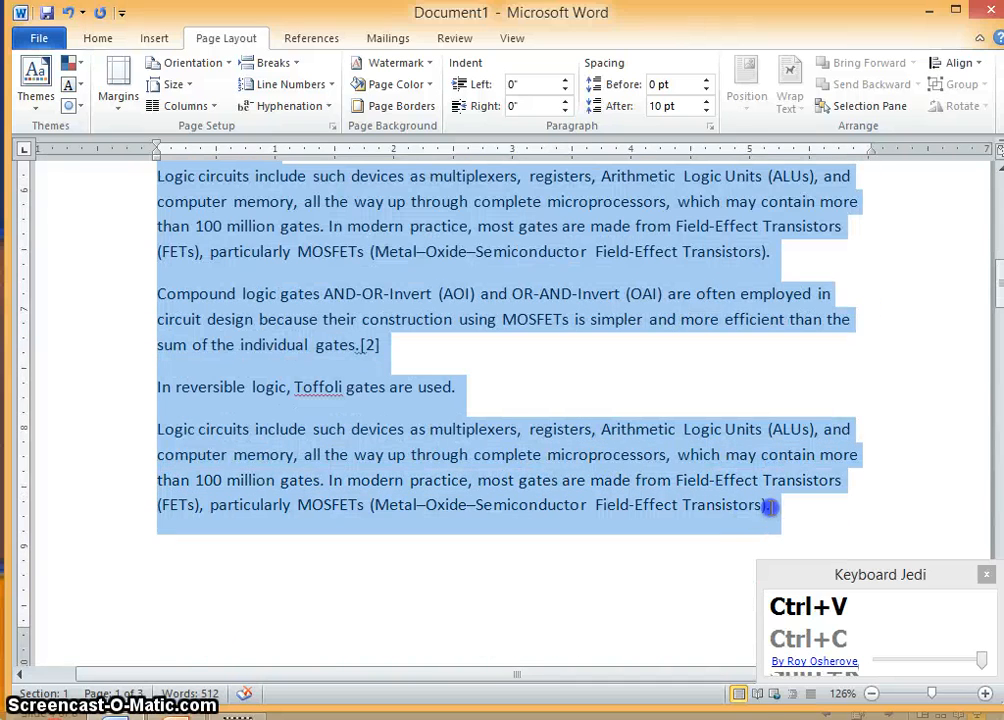
click(205, 105)
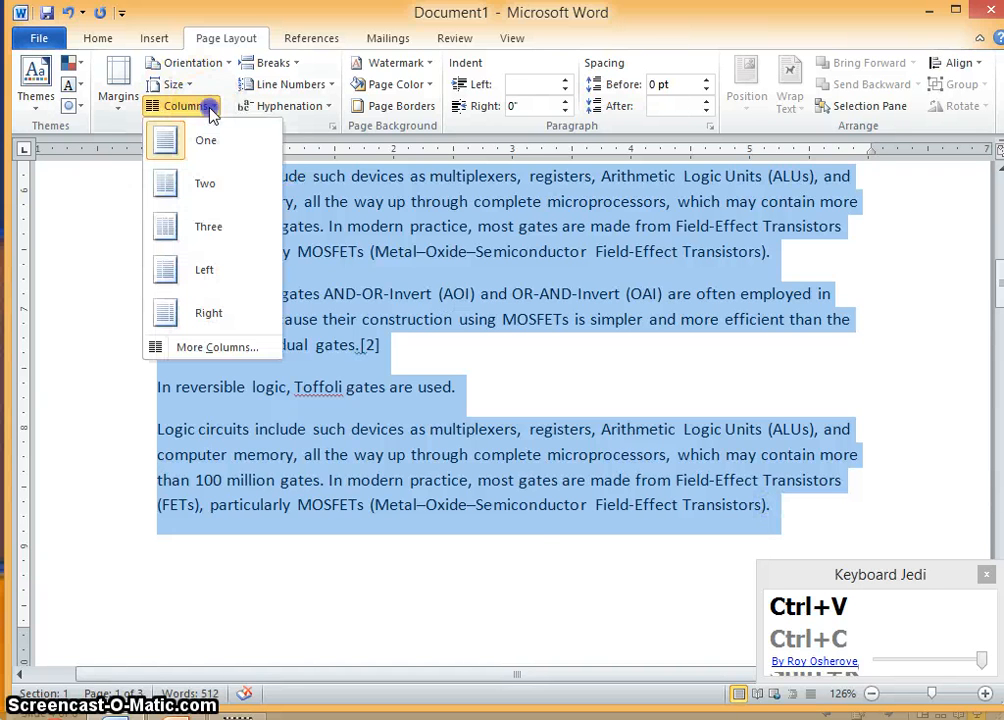
click(204, 186)
- Scroll through the document to review the two-column layout
scroll(372, 337, down, 10)
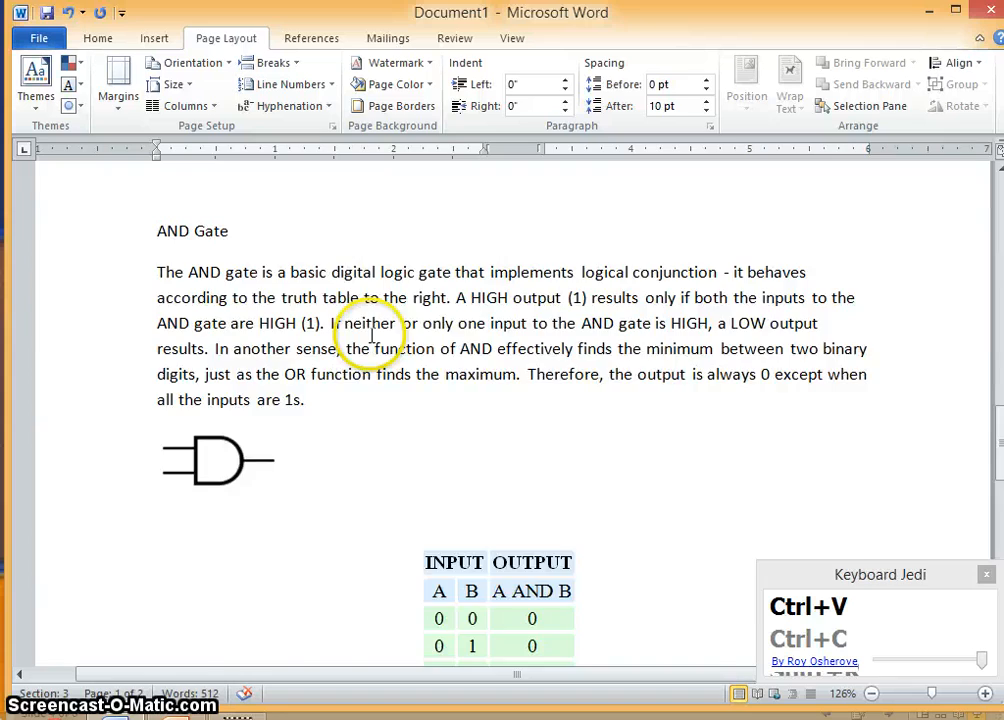
scroll(372, 337, up, 10)
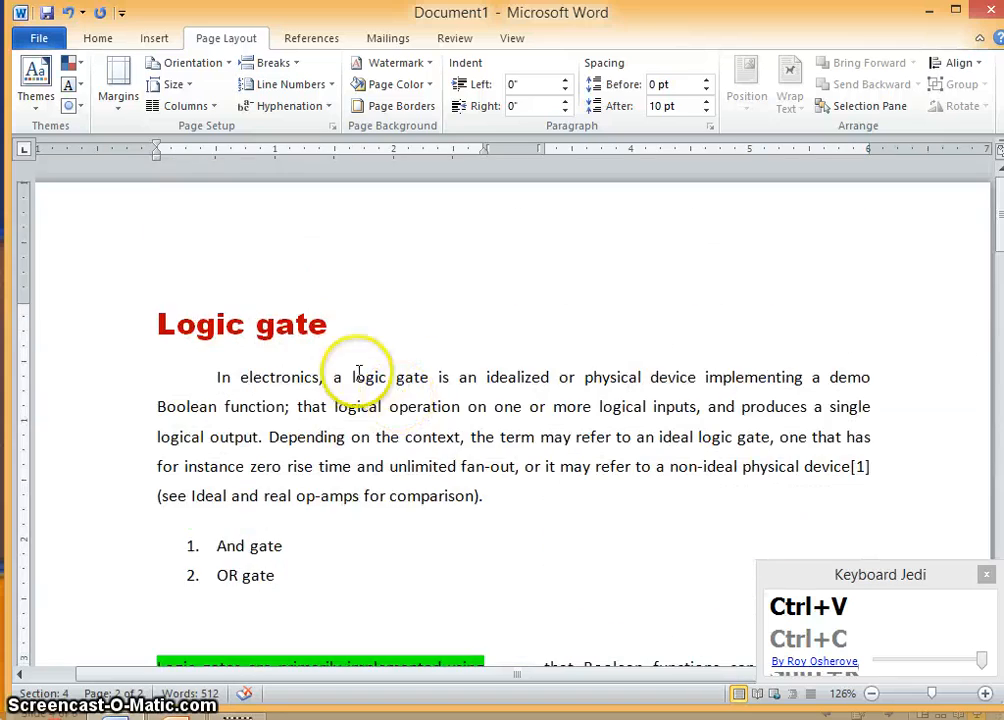
scroll(358, 372, down, 10)
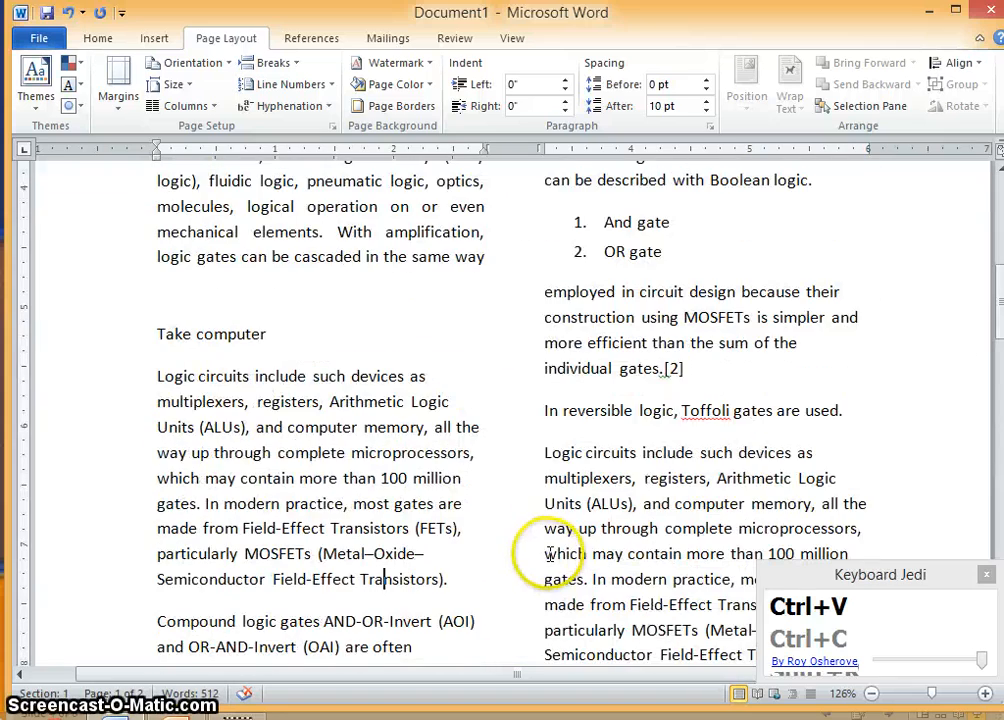
scroll(553, 553, down, 2)
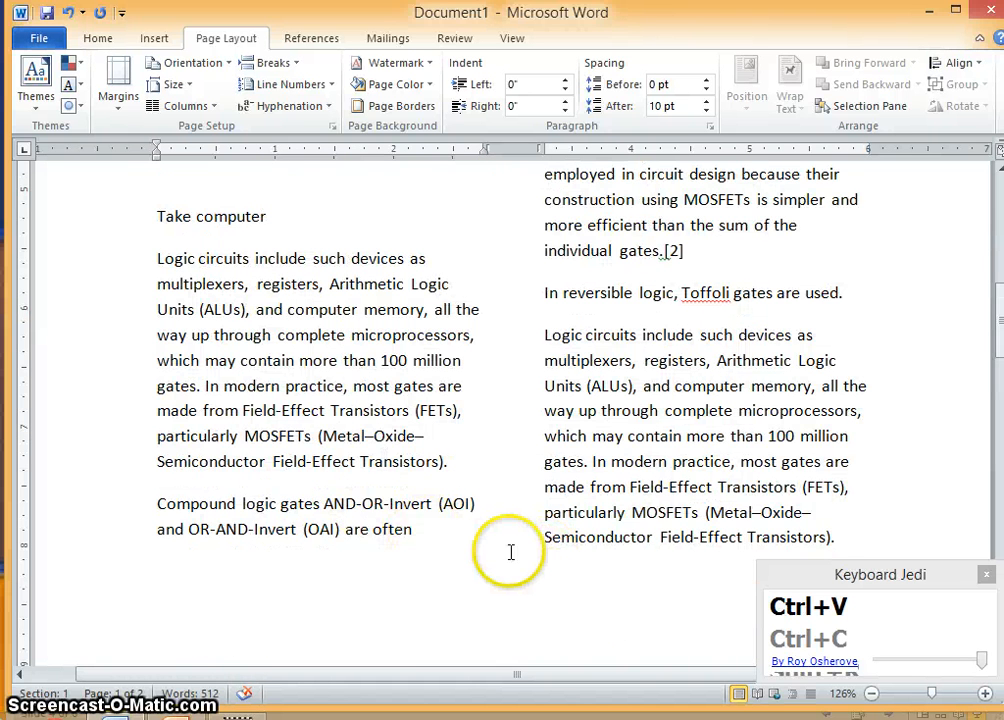
scroll(506, 549, down, 10)
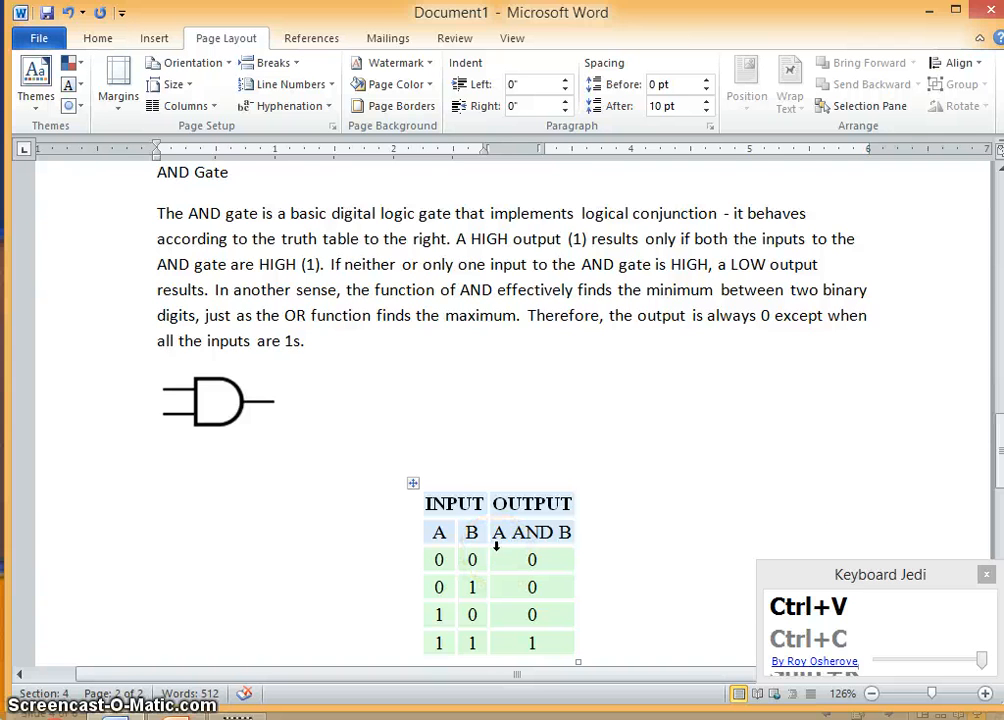
scroll(498, 551, up, 5)
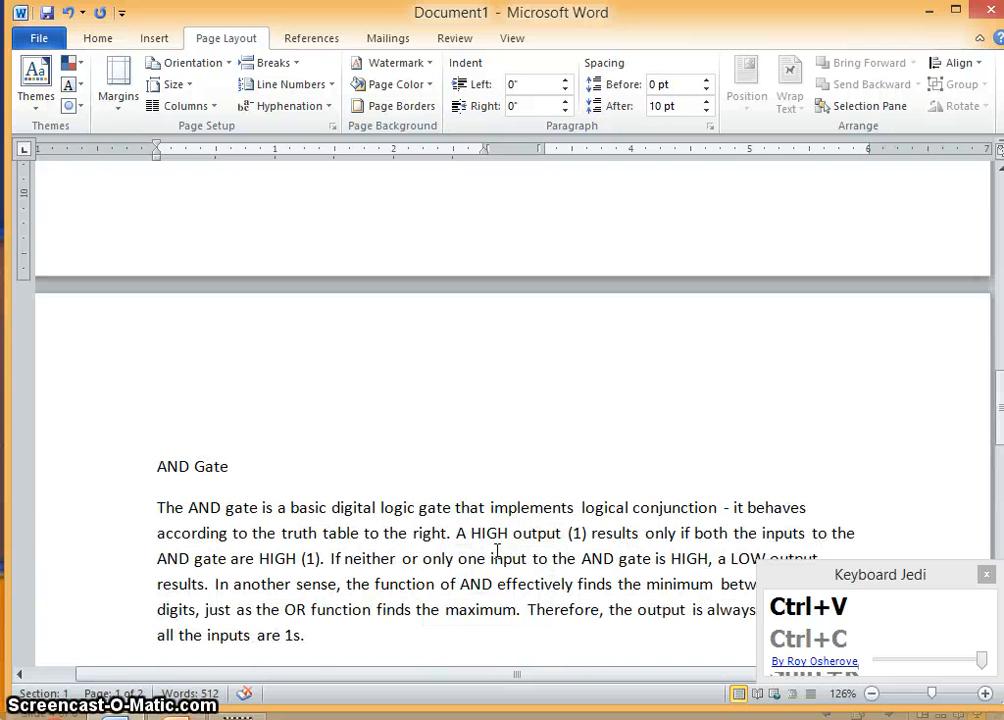
scroll(496, 551, up, 8)
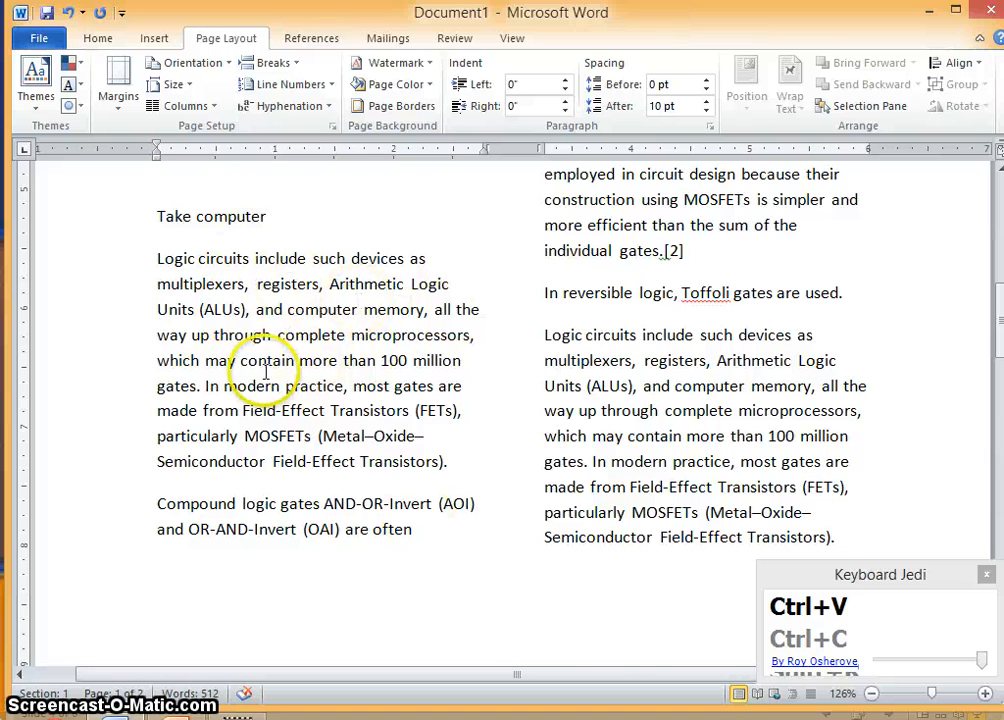
scroll(264, 372, up, 3)
scroll(345, 426, up, 1)
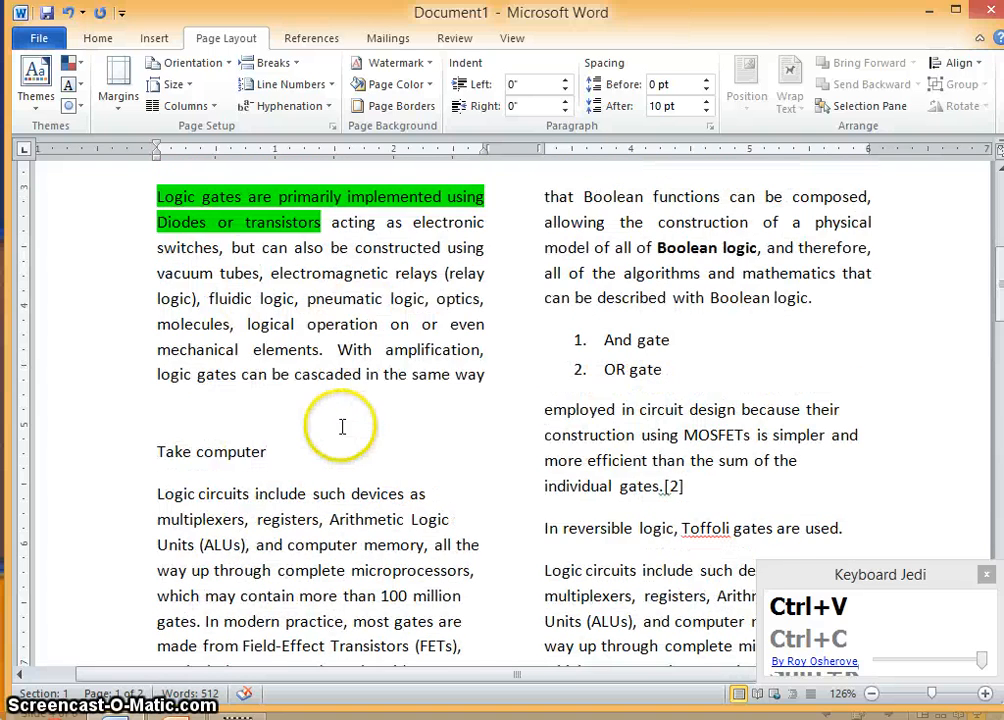
scroll(385, 437, up, 3)
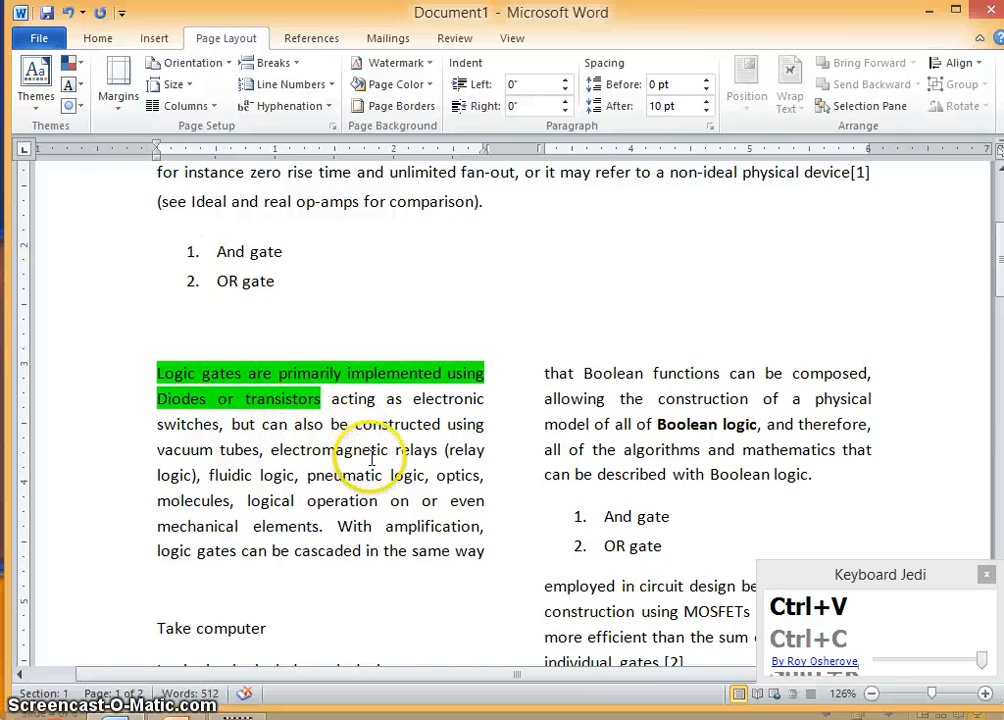
scroll(370, 457, up, 3)
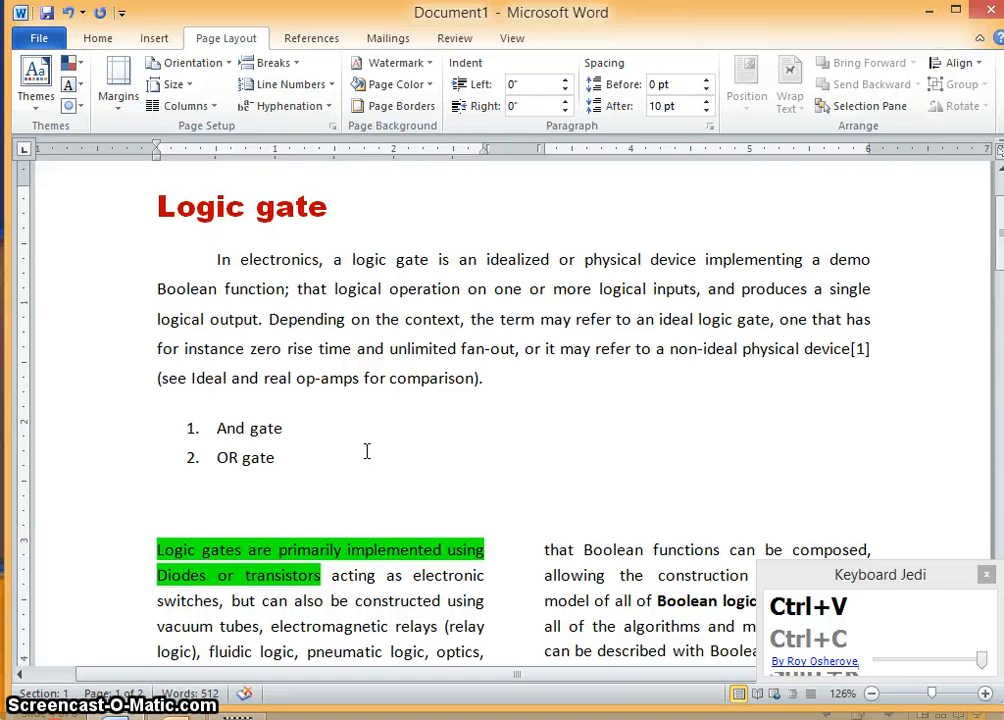
- Undo the two-column formatting and review the restored single-column text
key(ctrl+z)
key(ctrl+z)
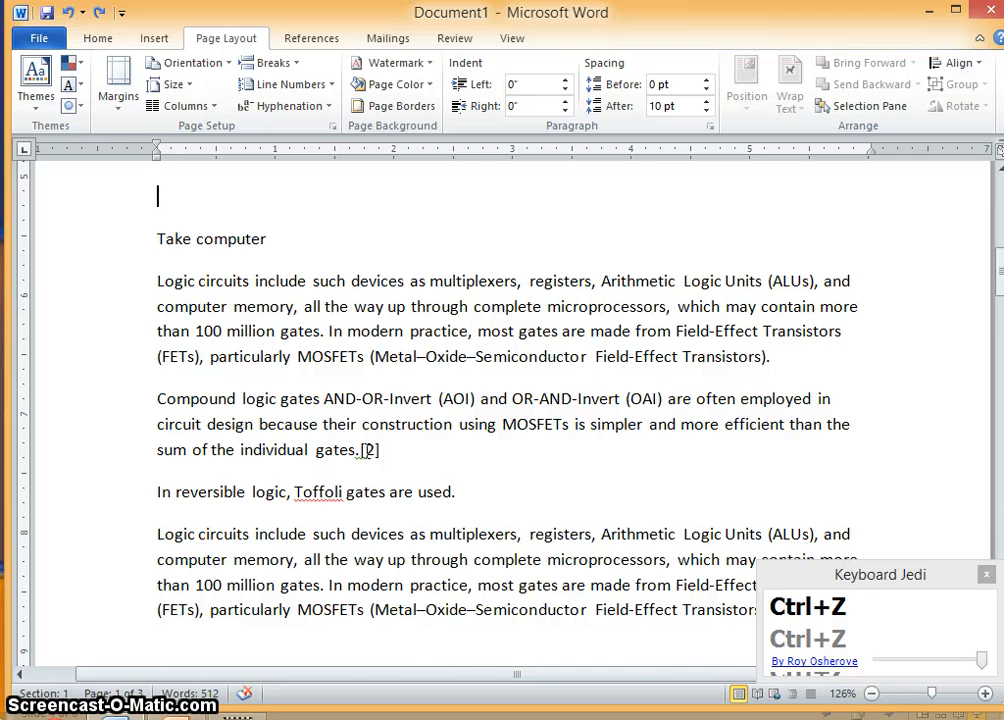
scroll(363, 449, up, 4)
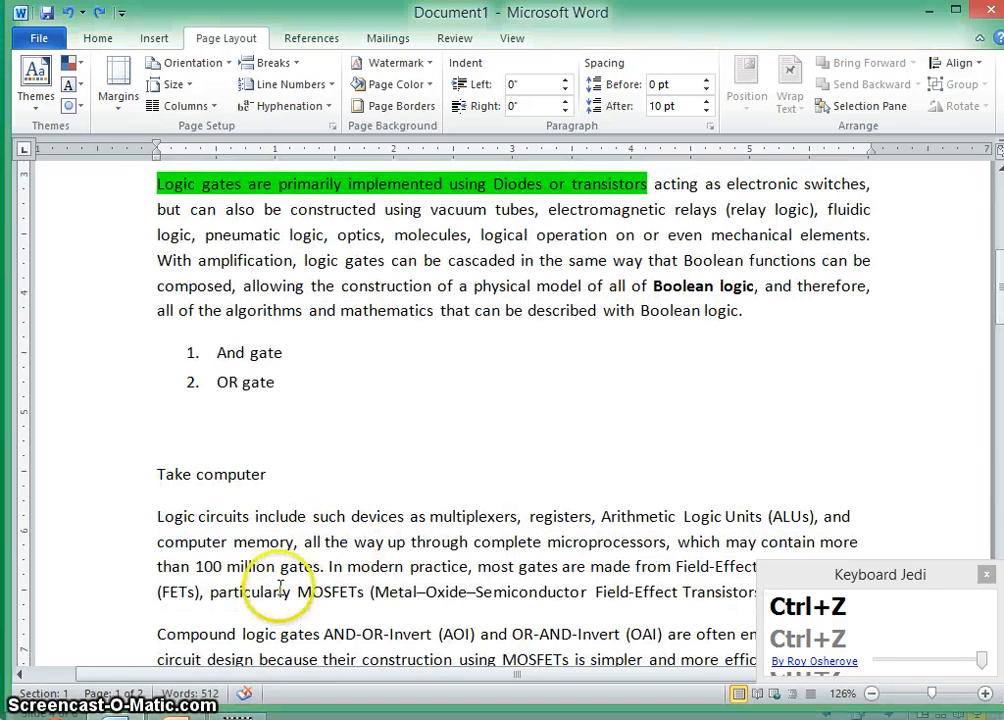
scroll(265, 610, down, 3)
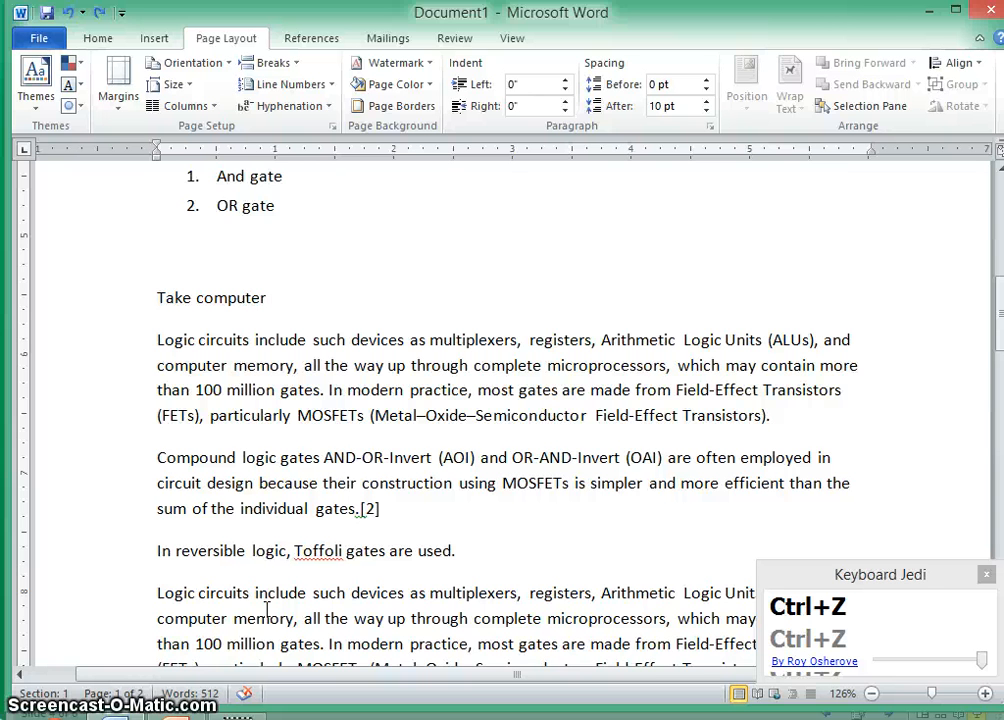
scroll(280, 630, up, 4)
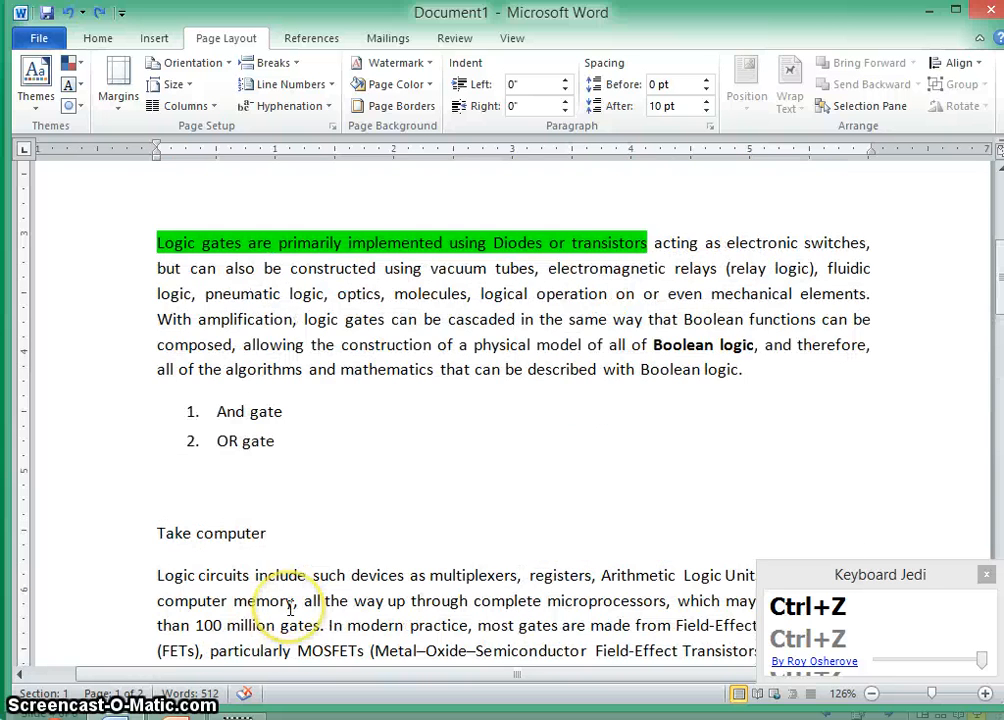
scroll(300, 500, down, 6)
scroll(280, 527, down, 5)
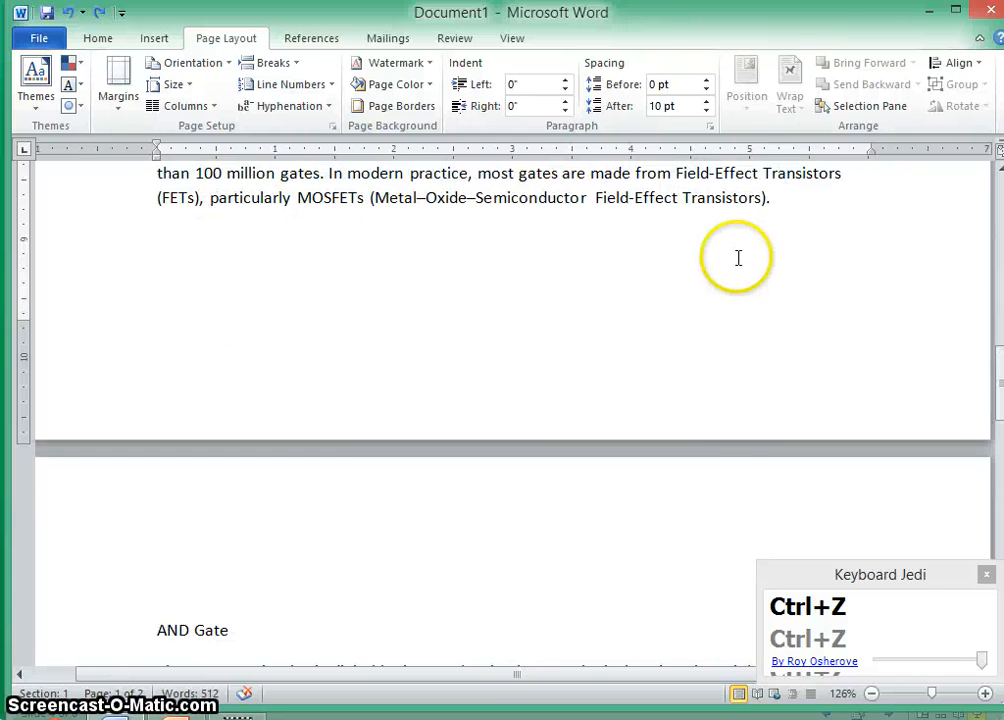
- Insert a Next Page section break after the paragraph ending 'Field-Effect Transistors).' before the AND Gate heading
click(782, 201)
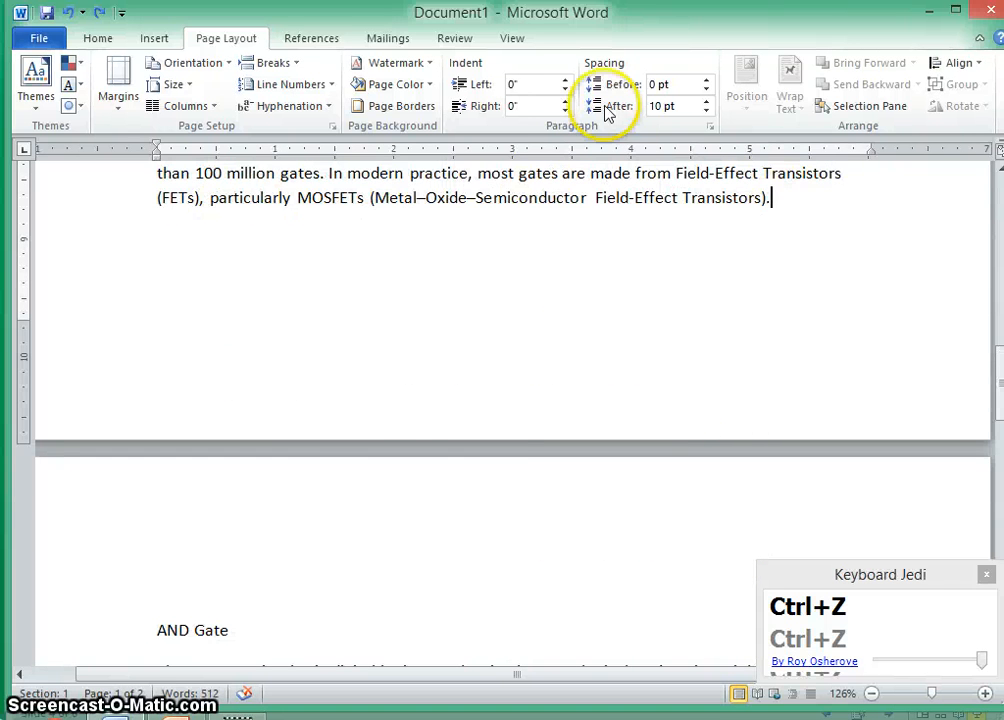
click(297, 63)
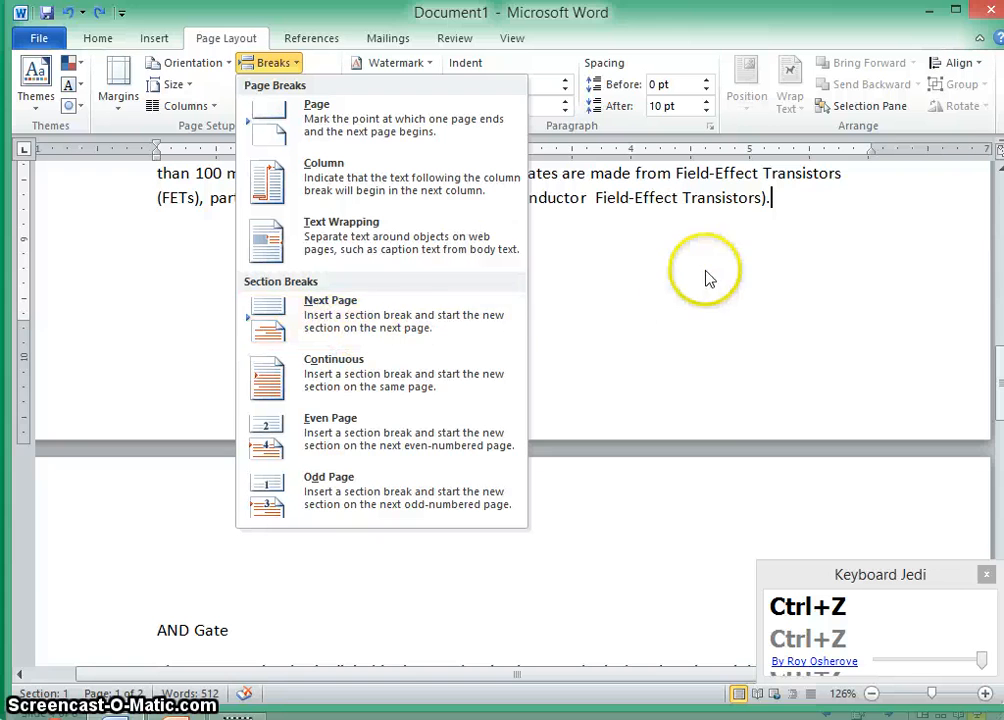
click(813, 285)
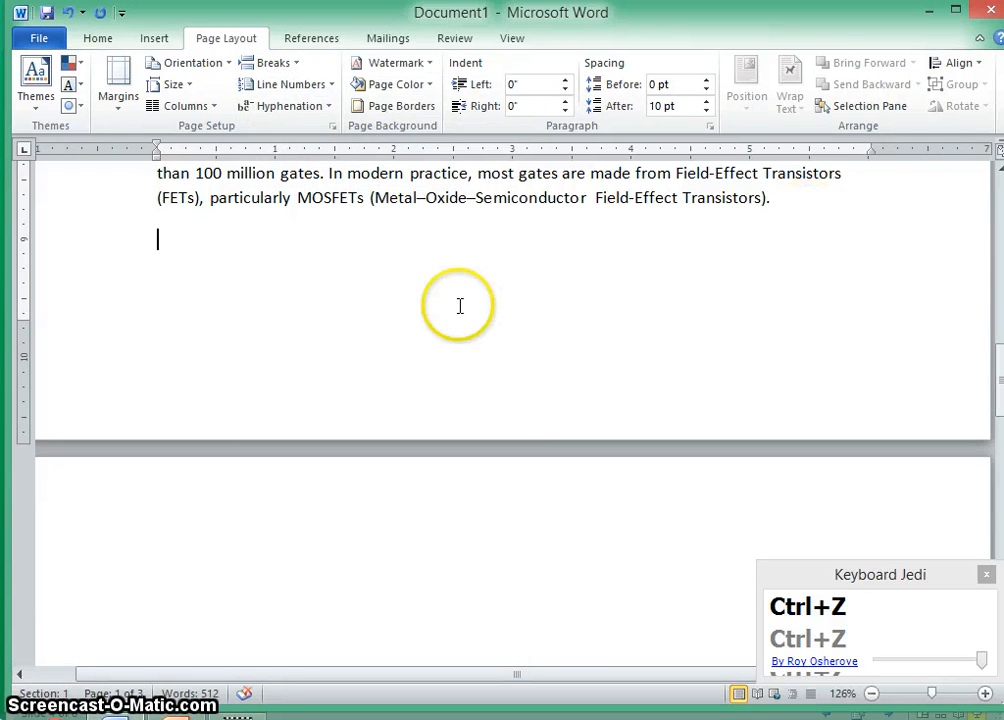
scroll(414, 294, down, 10)
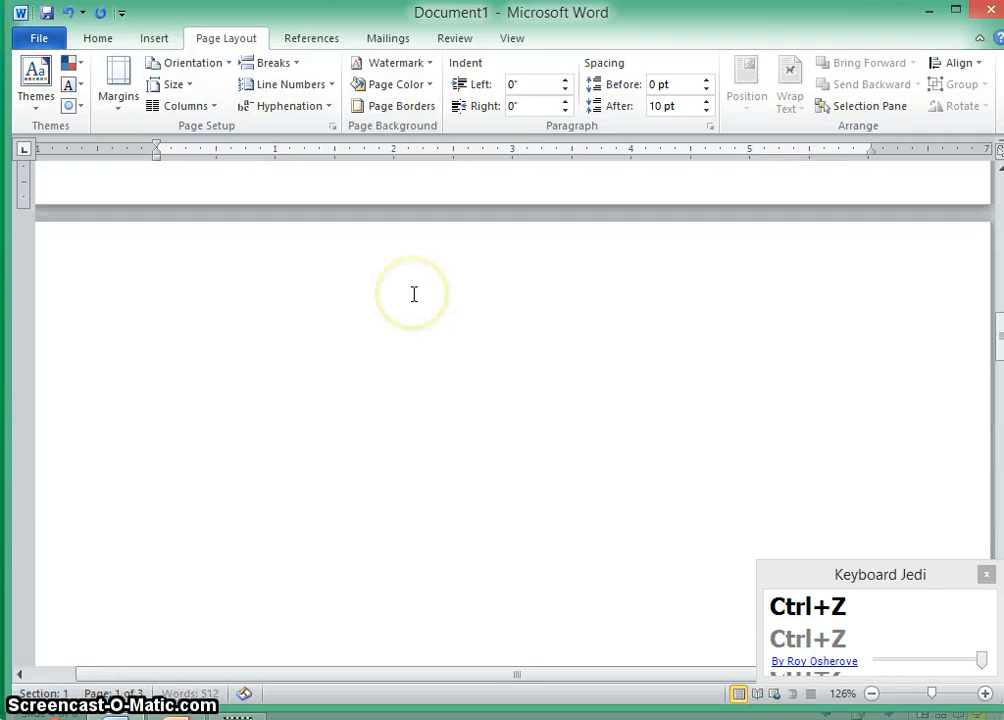
click(270, 62)
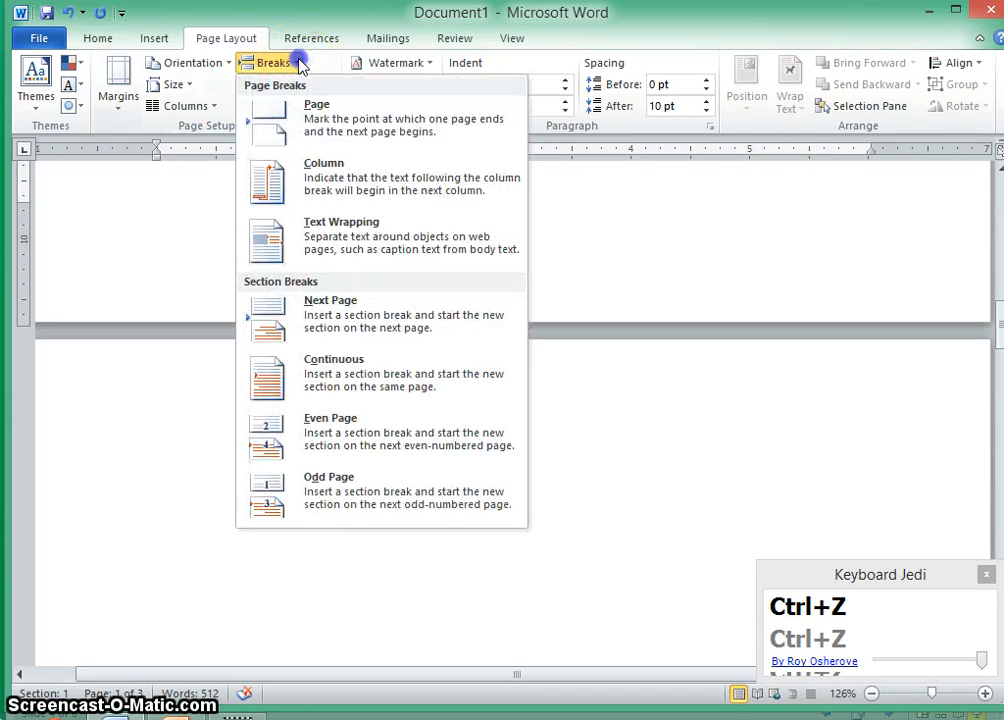
click(340, 318)
- Check which section the text on either side of the new section break belongs to
scroll(343, 389, down, 1)
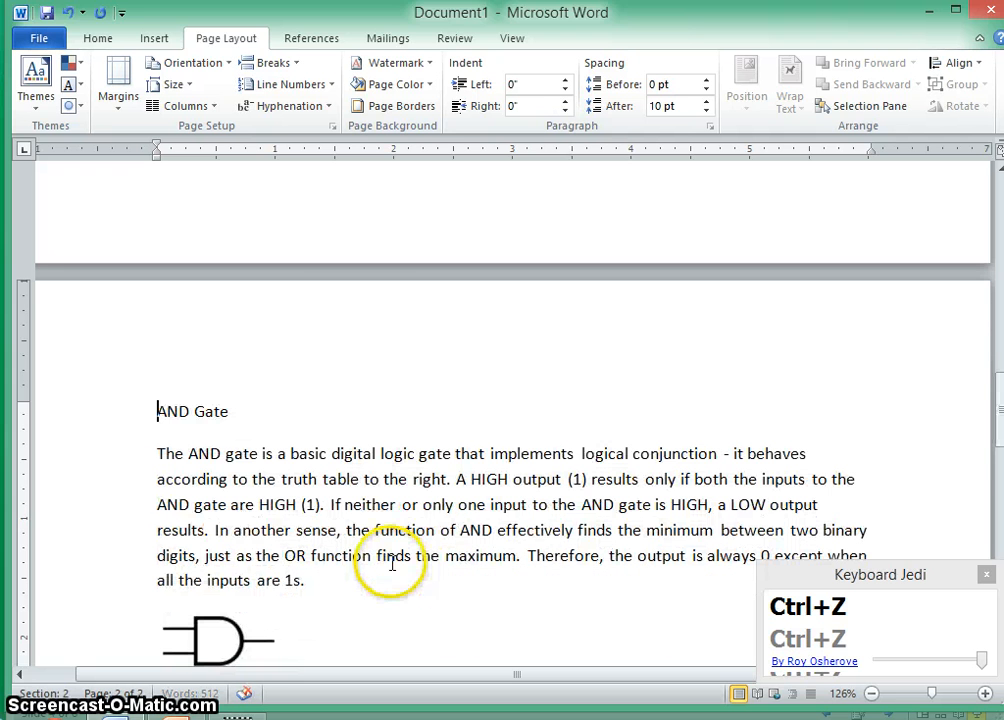
click(322, 530)
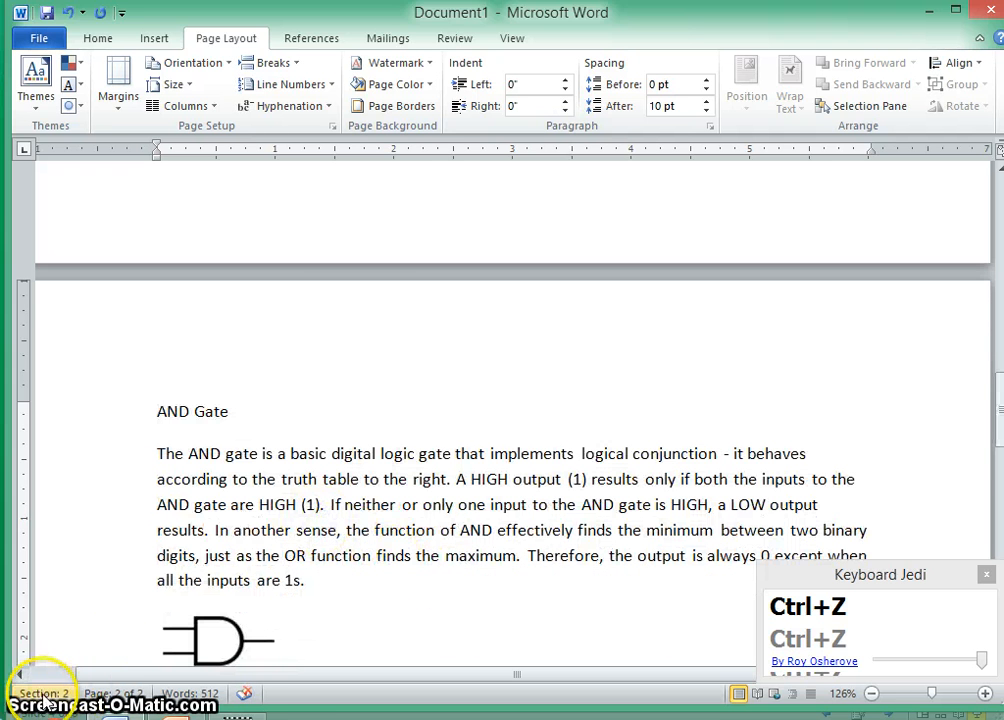
scroll(291, 388, up, 10)
click(298, 297)
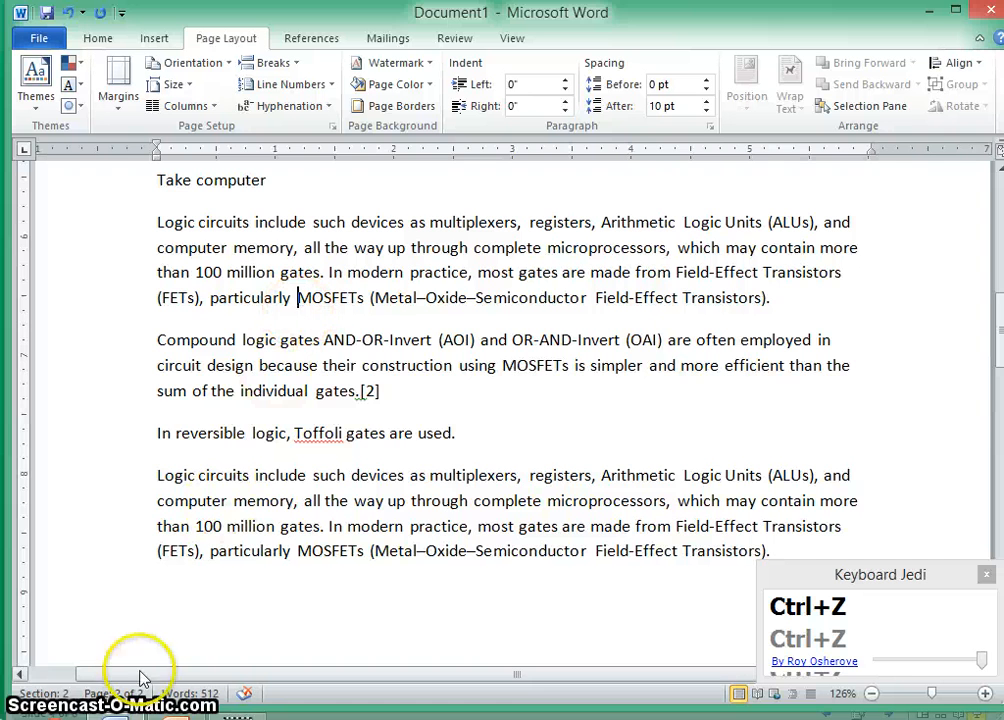
scroll(251, 531, down, 15)
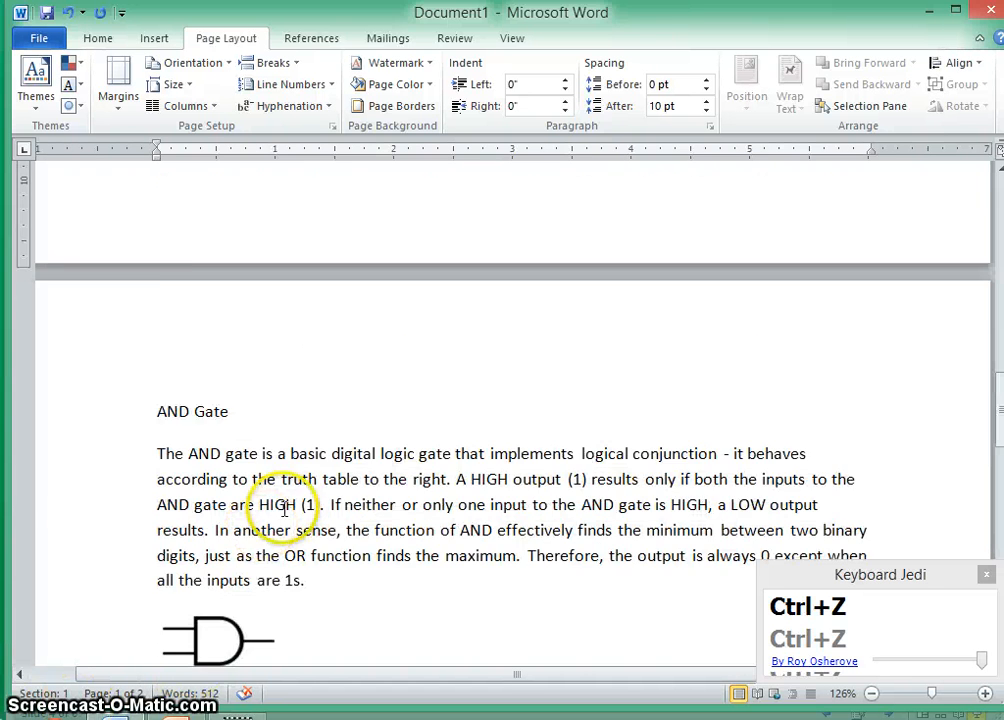
scroll(296, 506, down, 10)
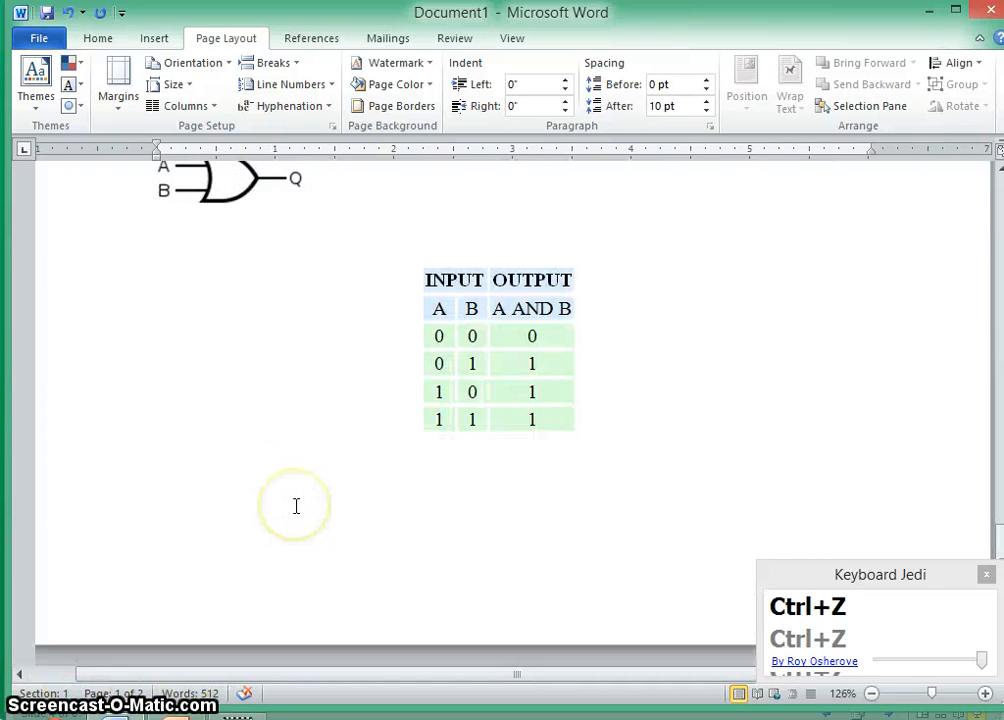
scroll(292, 502, down, 4)
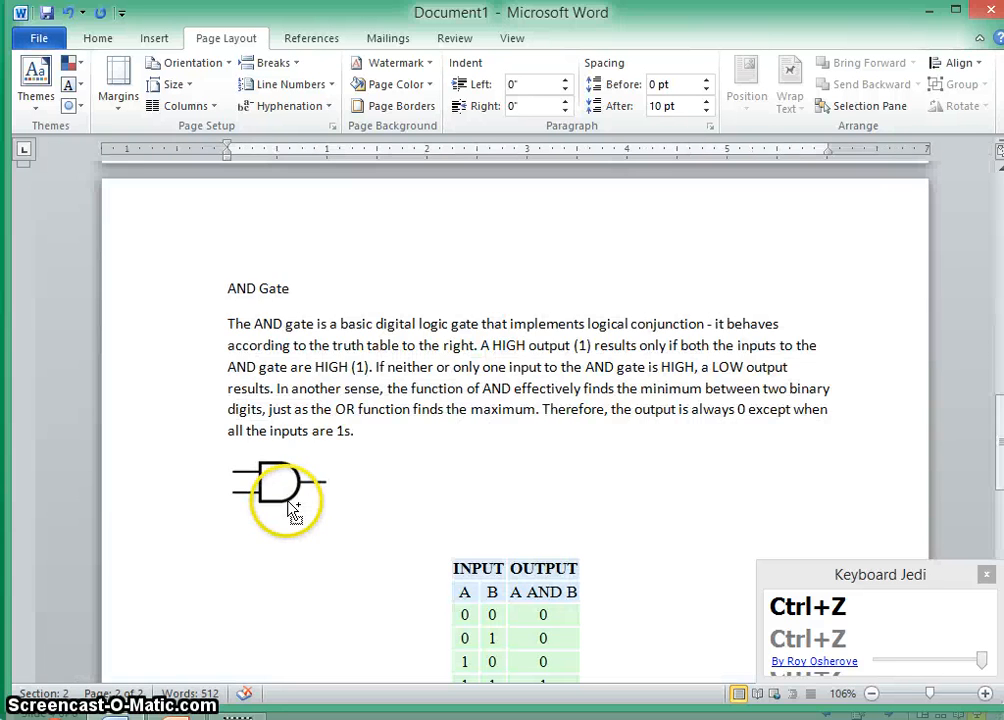
scroll(288, 502, up, 12)
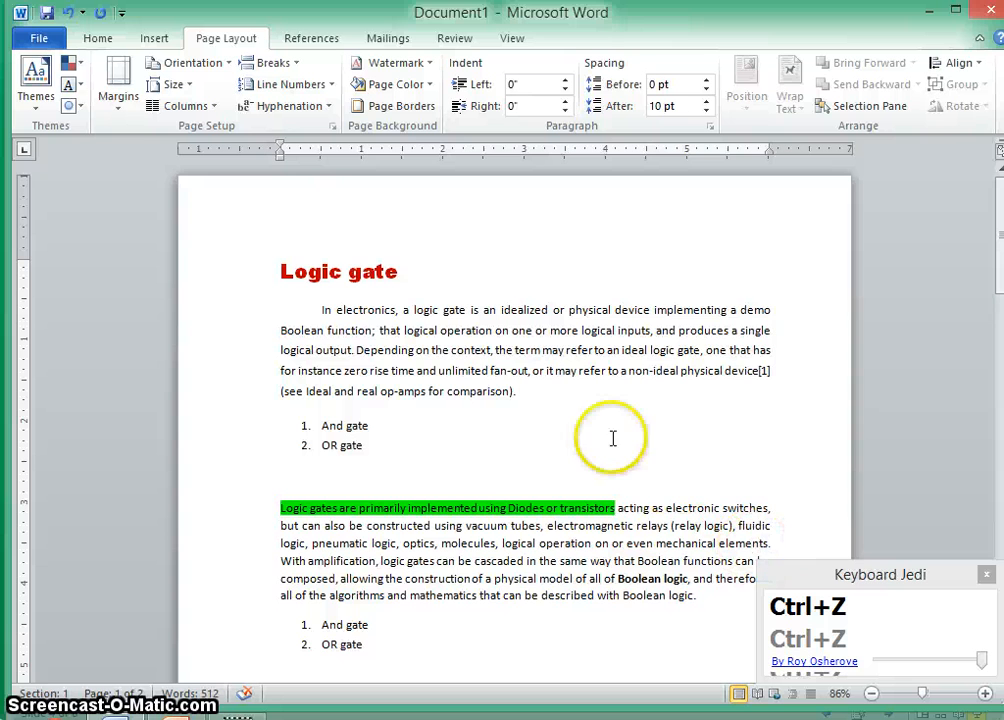
scroll(464, 442, down, 5)
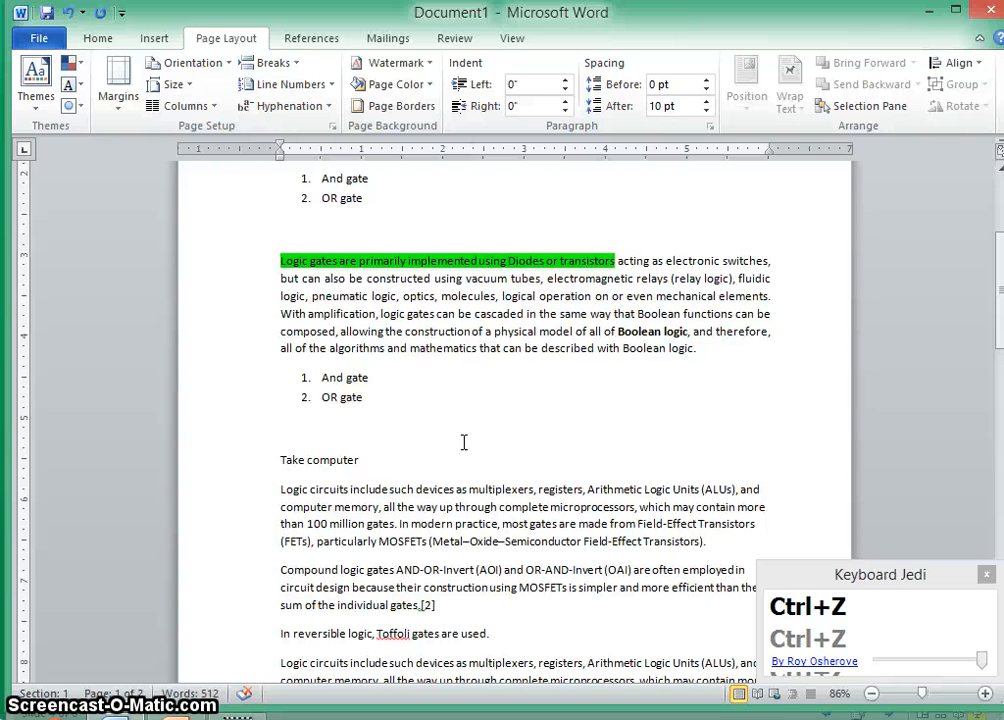
scroll(464, 442, up, 5)
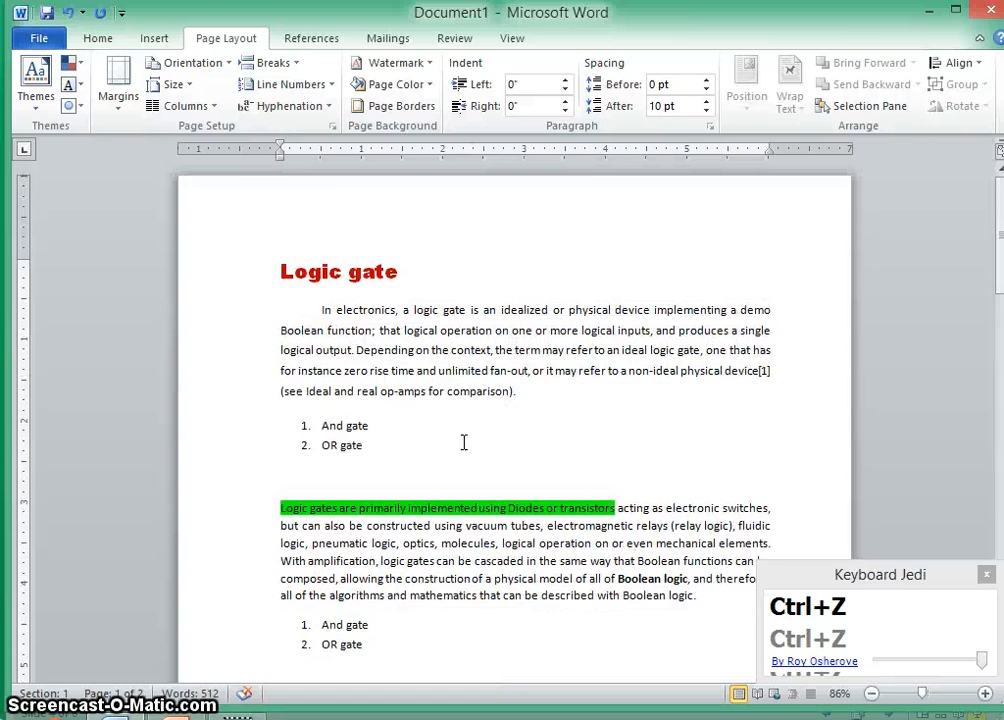
scroll(464, 442, down, 3)
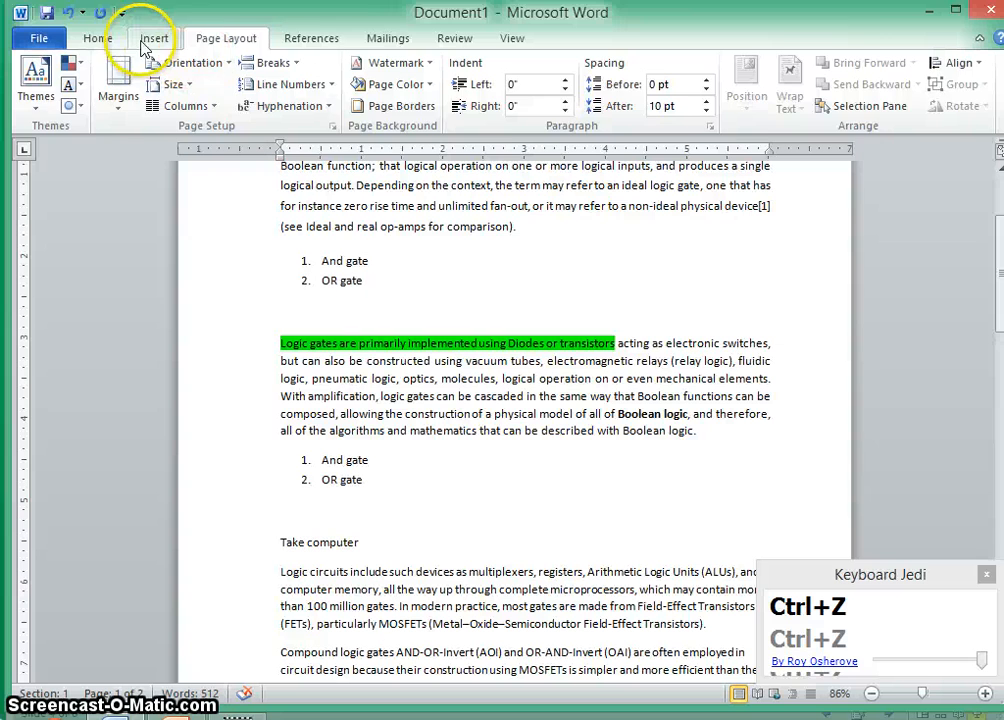
- Insert Plain Number 2 page numbers at the bottom of the page
click(153, 40)
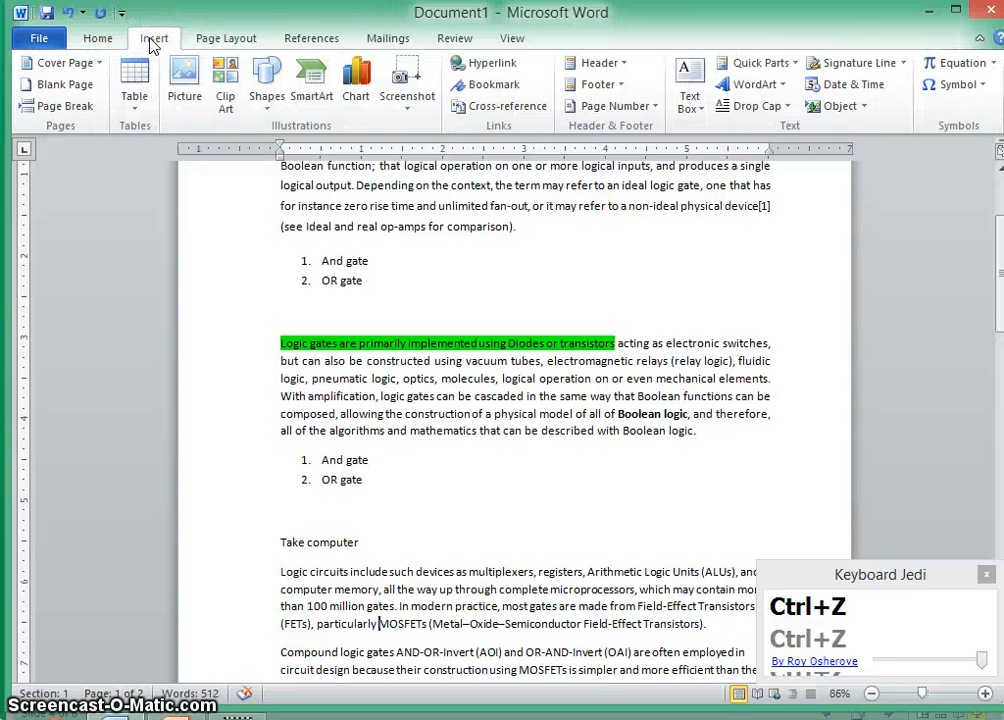
click(648, 107)
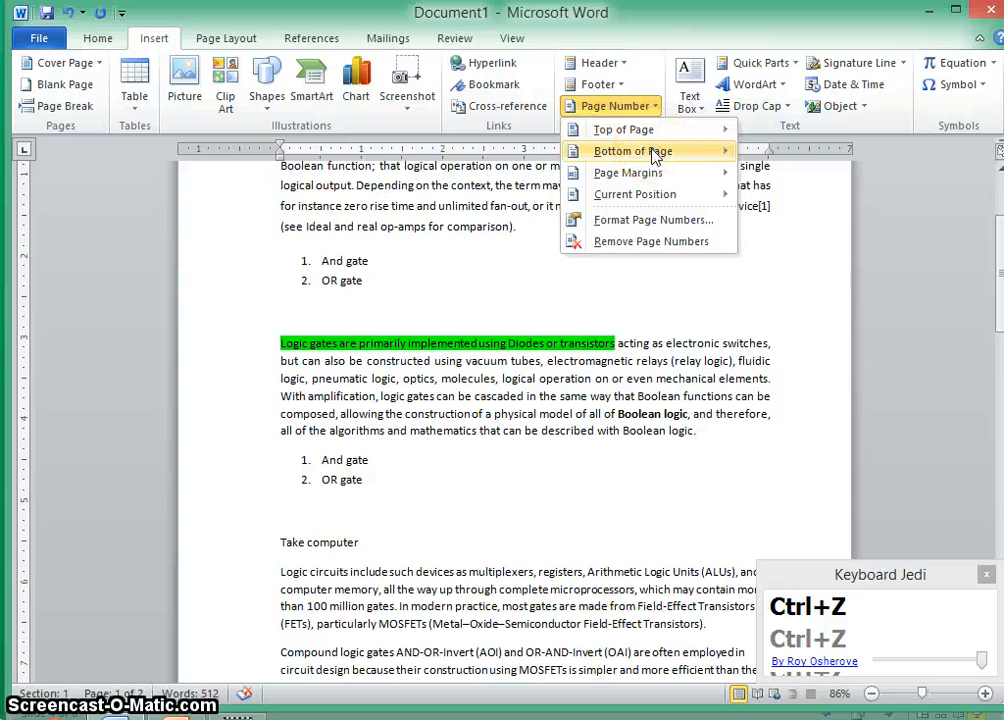
click(695, 148)
click(400, 318)
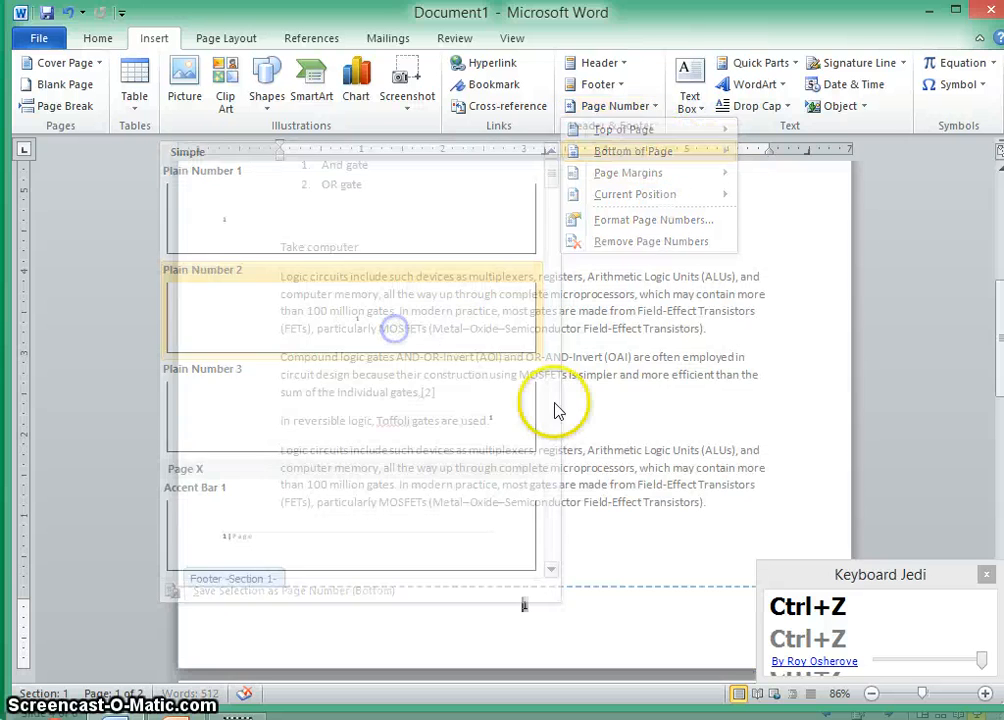
scroll(602, 409, down, 3)
click(551, 343)
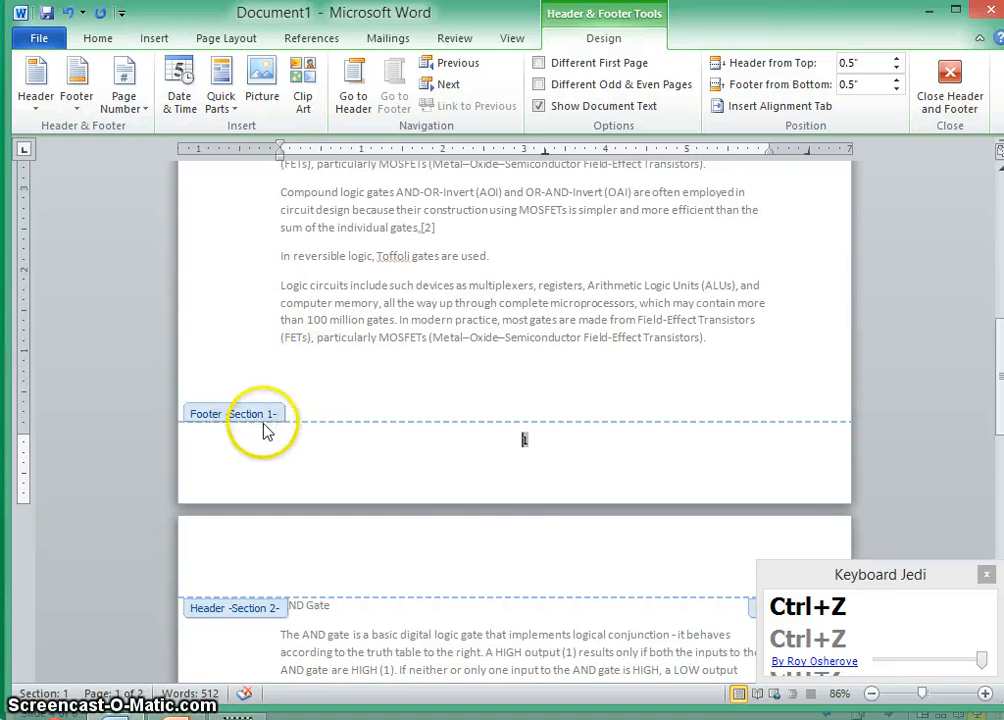
- Review the page numbers in the footers of both sections and return to the document body
scroll(268, 428, down, 10)
scroll(290, 423, down, 5)
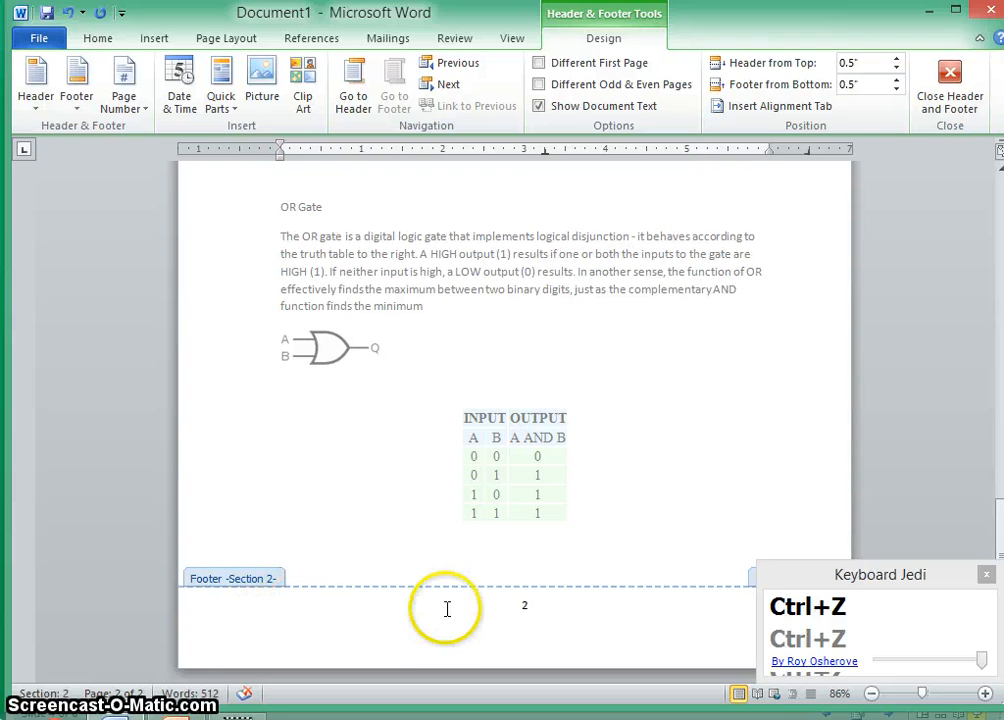
scroll(441, 610, up, 10)
scroll(436, 612, up, 3)
double_click(426, 285)
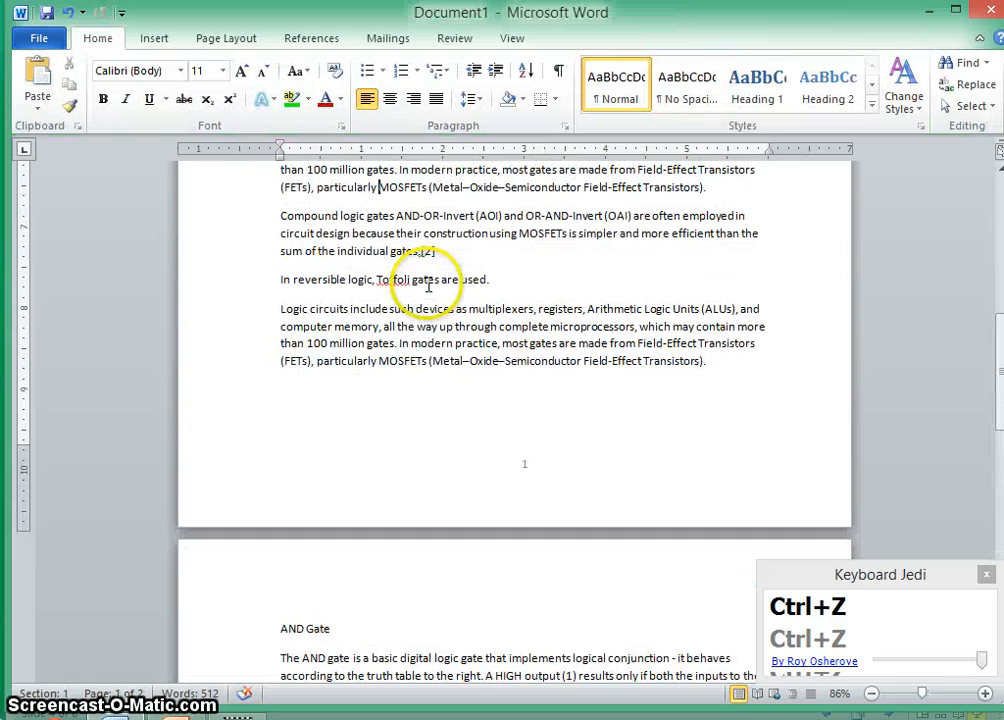
- Insert two page breaks after the last paragraph on page 1
click(745, 366)
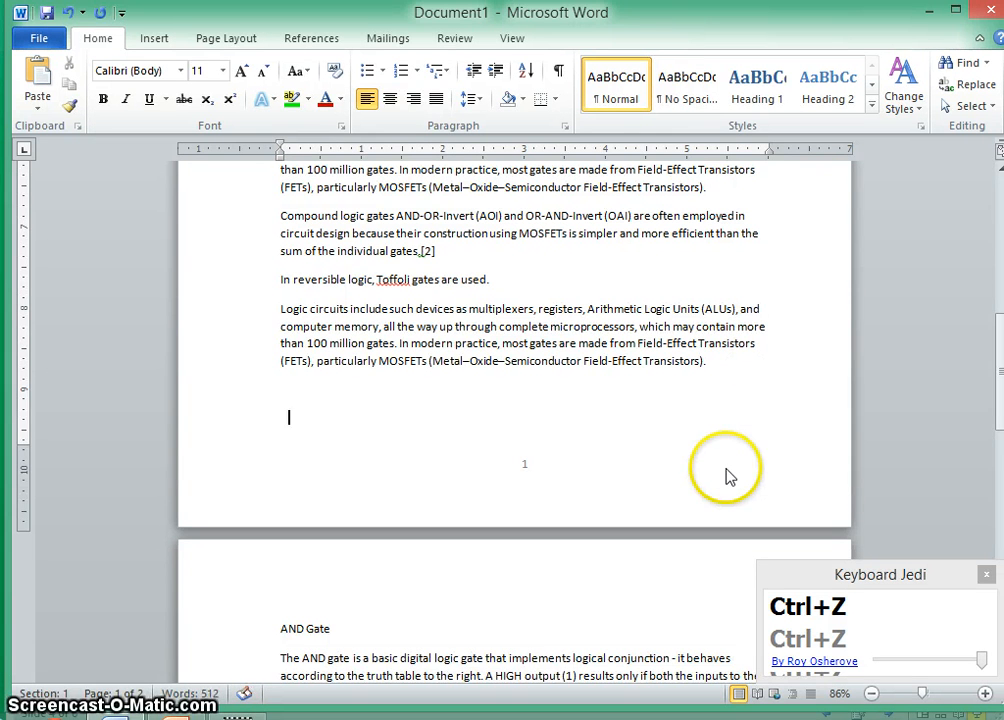
key(ctrl+Return)
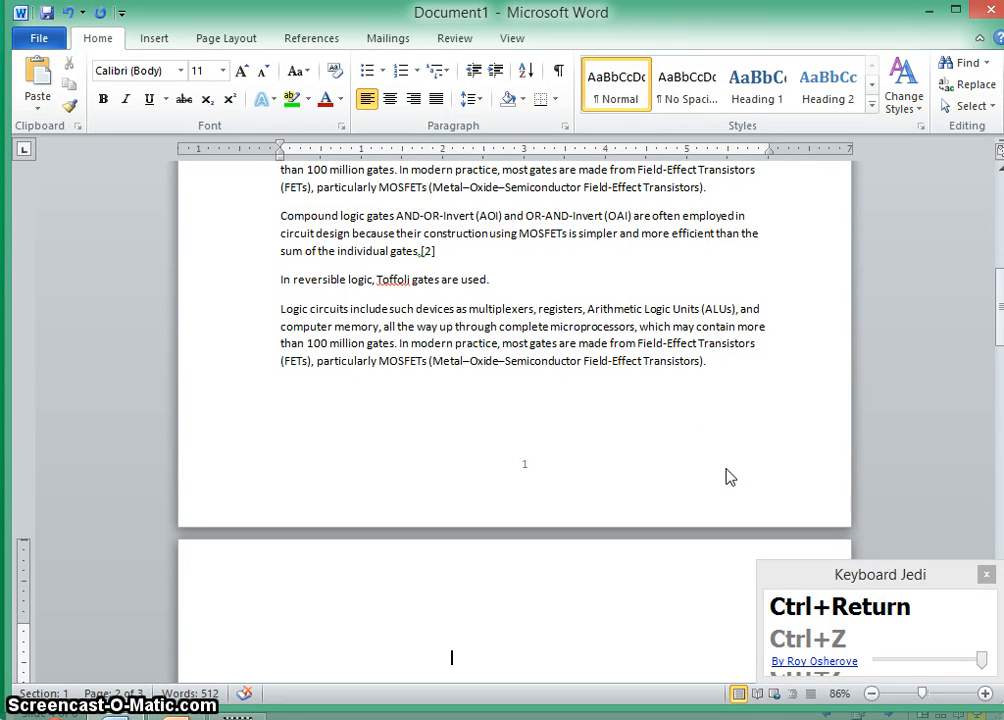
key(ctrl+Return)
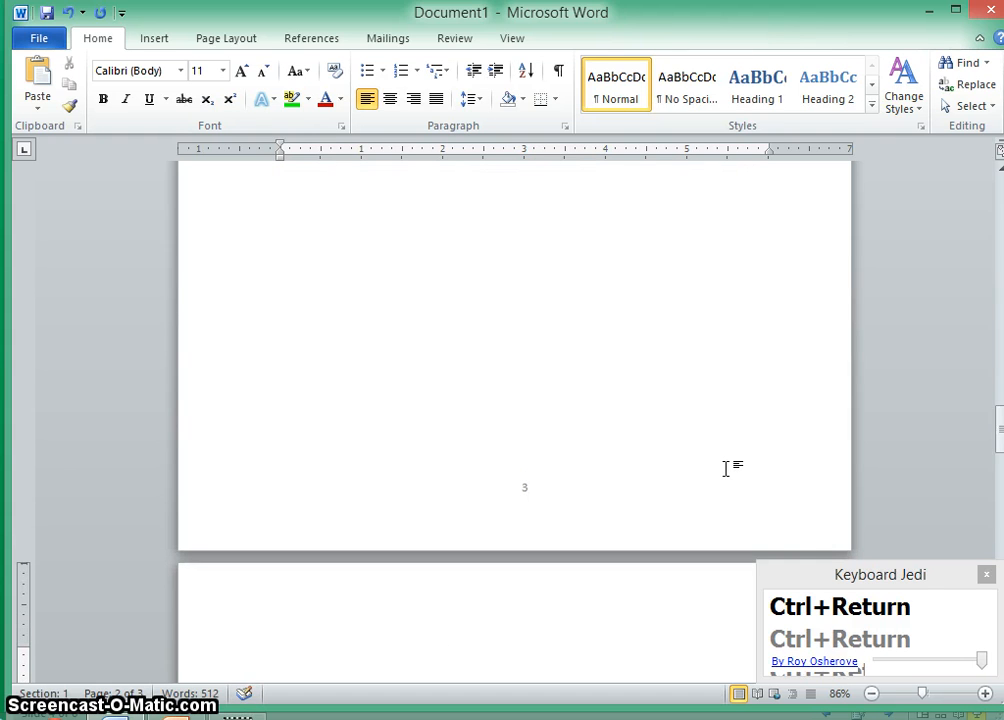
- Zoom out and scroll through the pages to check the page breaks and section numbering
scroll(515, 365, down, 3)
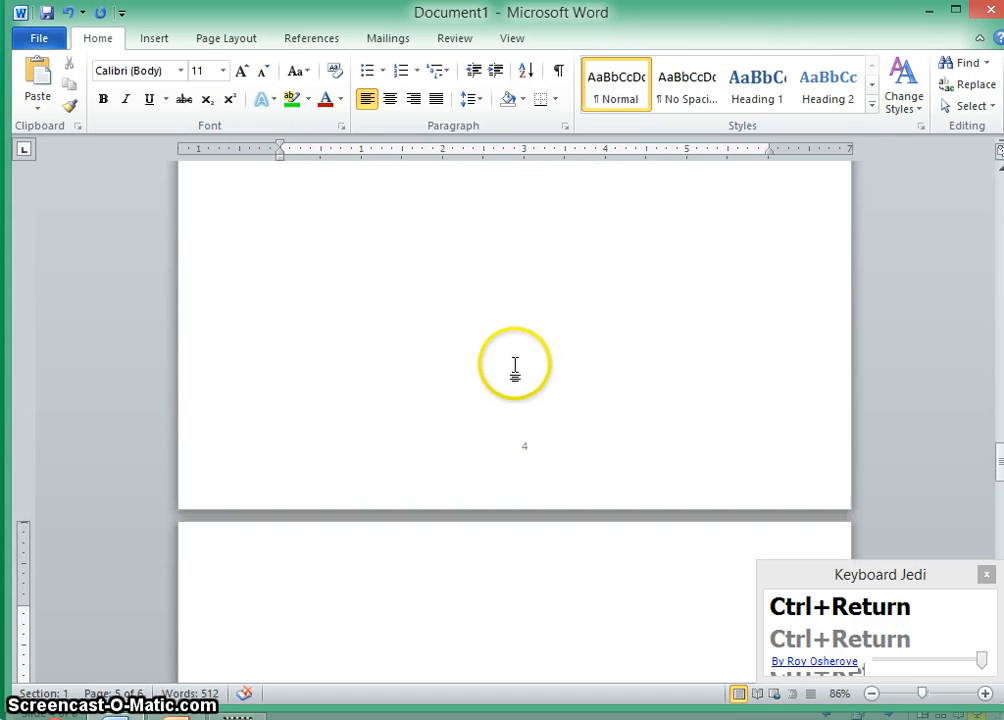
scroll(515, 365, up, 15)
scroll(517, 365, up, 10)
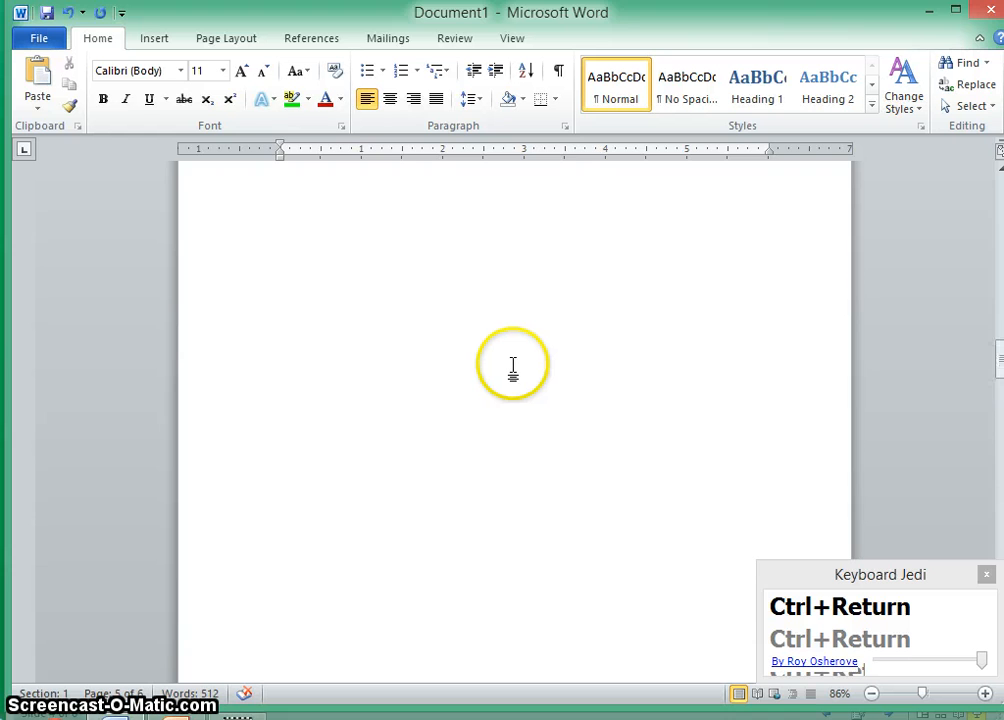
ctrl+scroll(512, 370, down, 4)
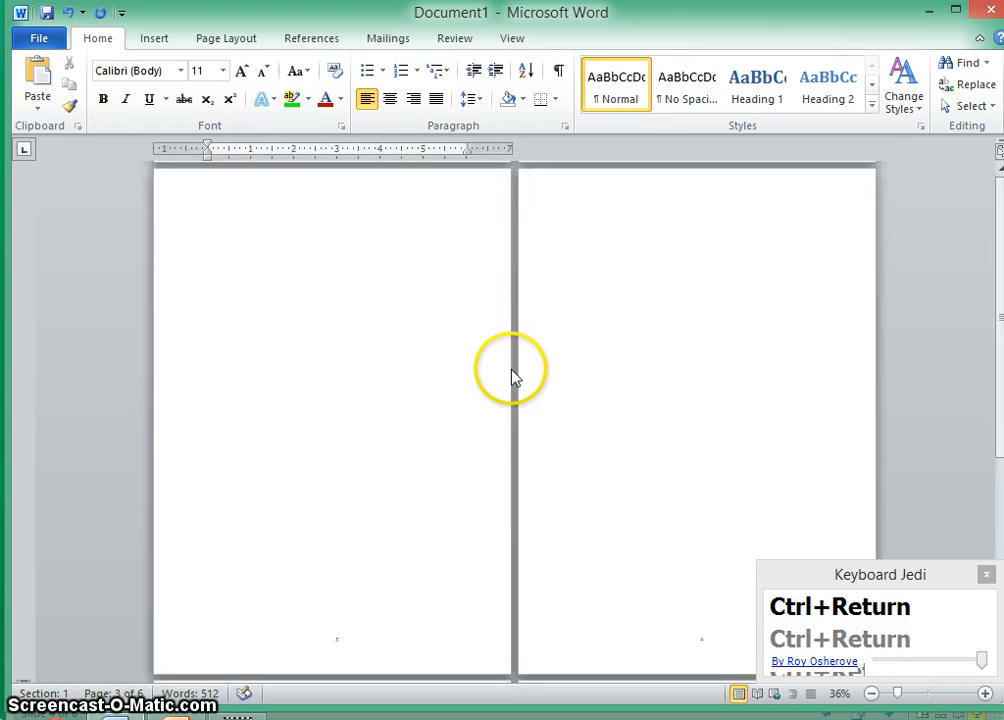
ctrl+scroll(512, 370, down, 1)
scroll(358, 374, down, 1)
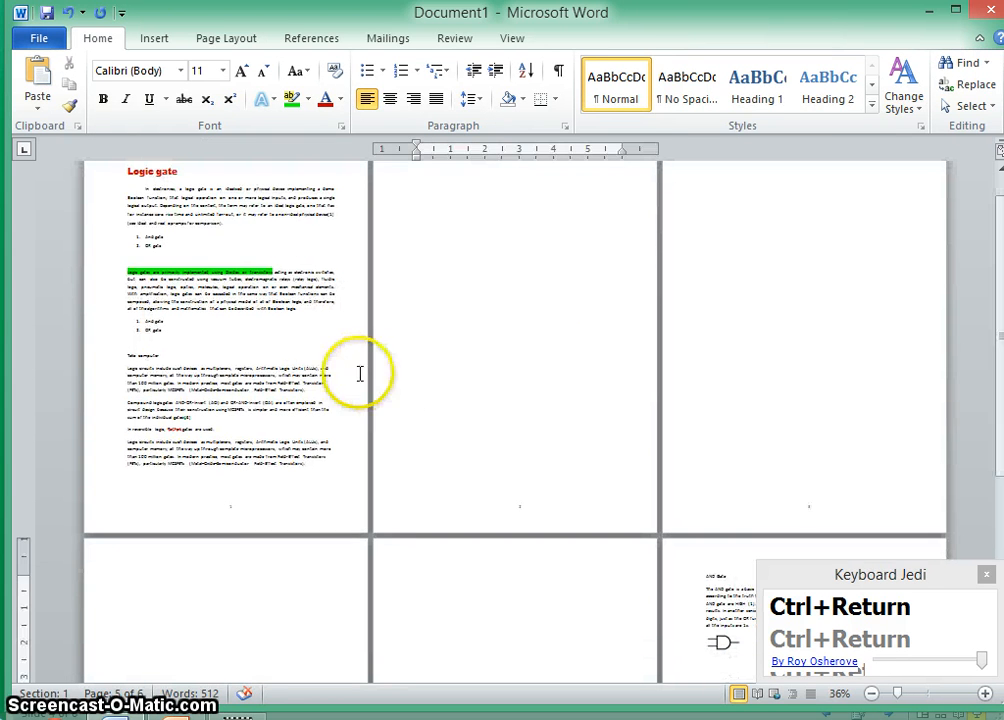
click(224, 343)
scroll(462, 475, down, 1)
scroll(462, 475, down, 3)
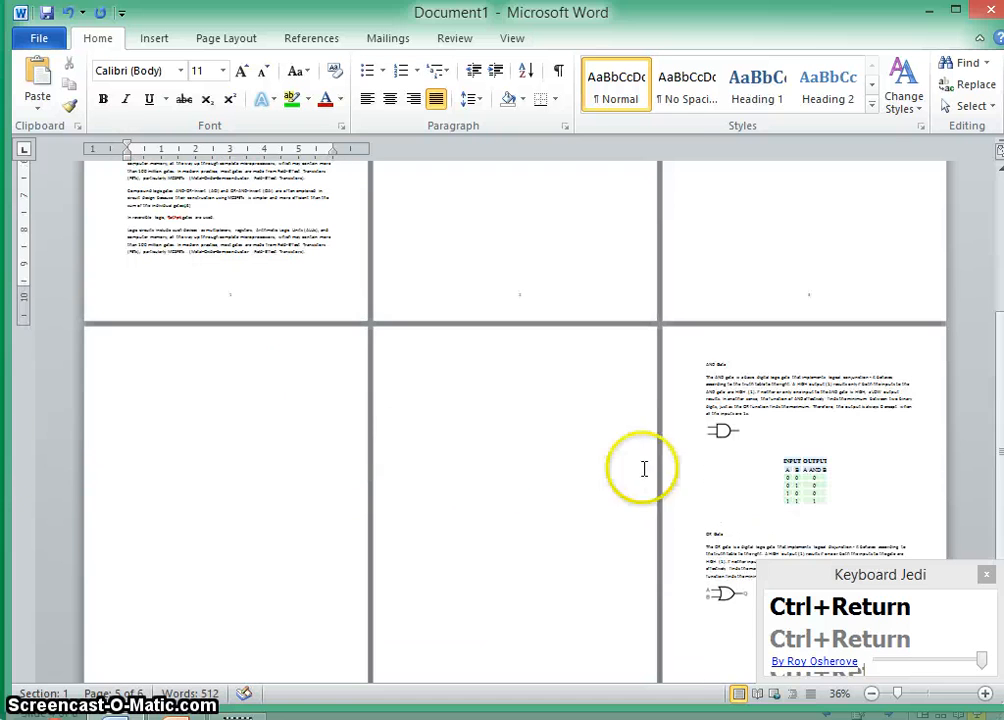
click(732, 376)
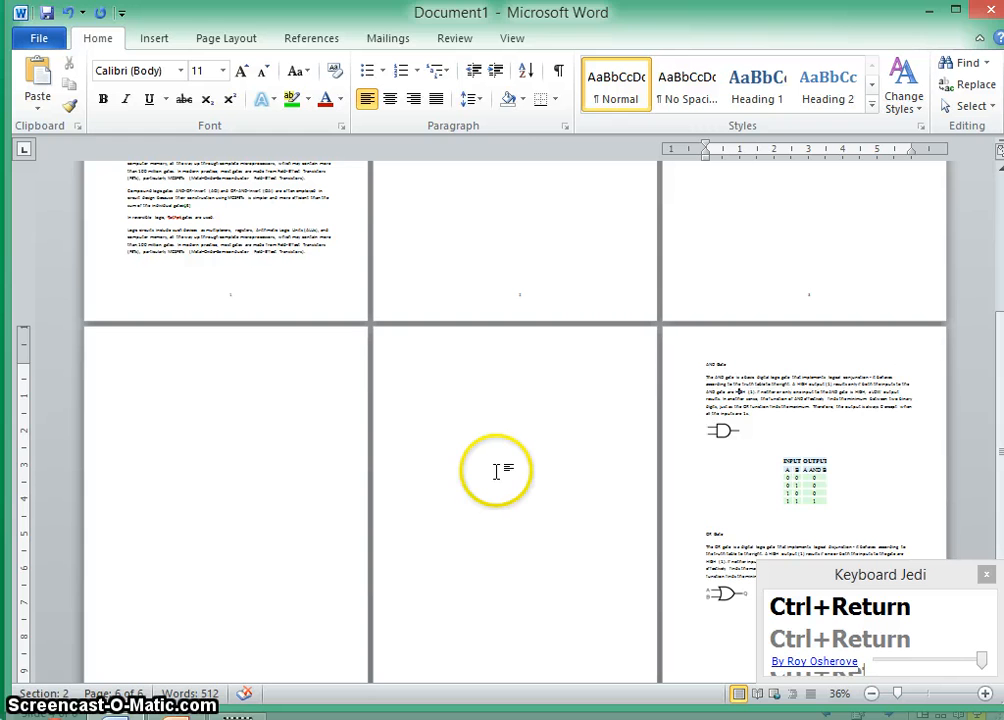
- Place the cursor on the blank pages and the last page to check which section each belongs to
click(301, 511)
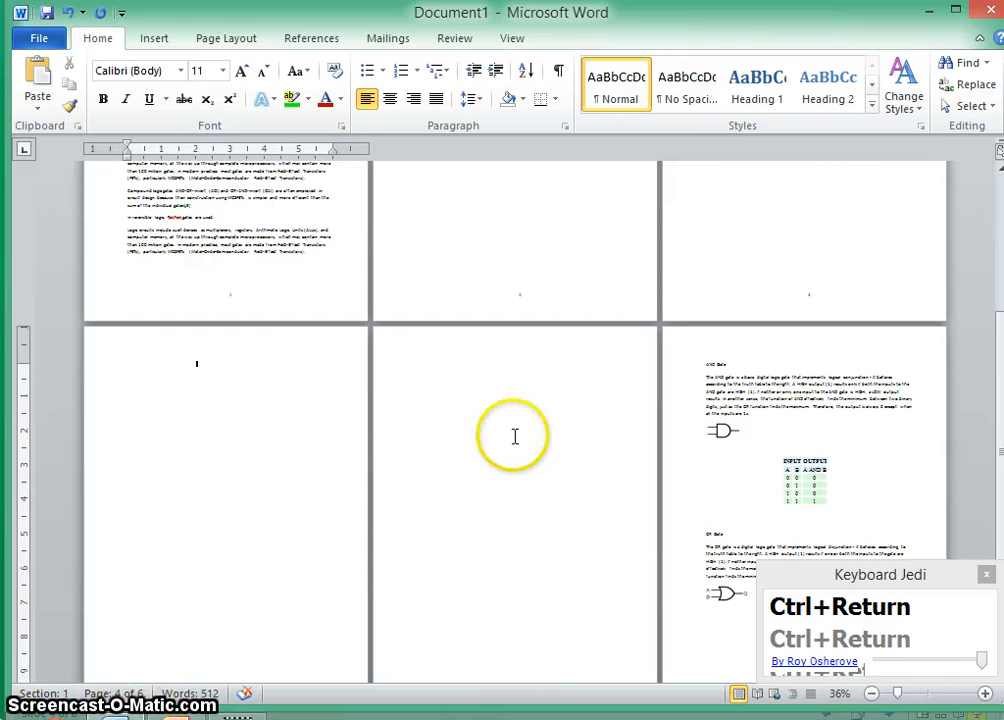
click(481, 426)
click(792, 381)
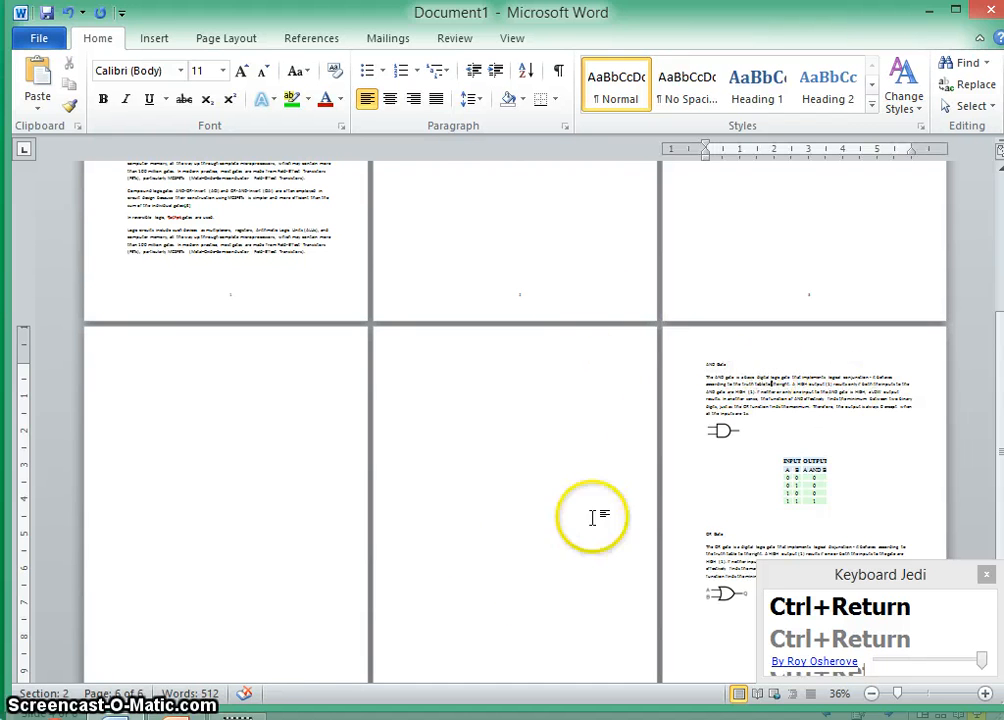
- Zoom in and scroll through the last page's AND Gate and OR Gate content and its page number
scroll(590, 590, down, 2)
ctrl+scroll(582, 598, up, 2)
scroll(578, 600, down, 2)
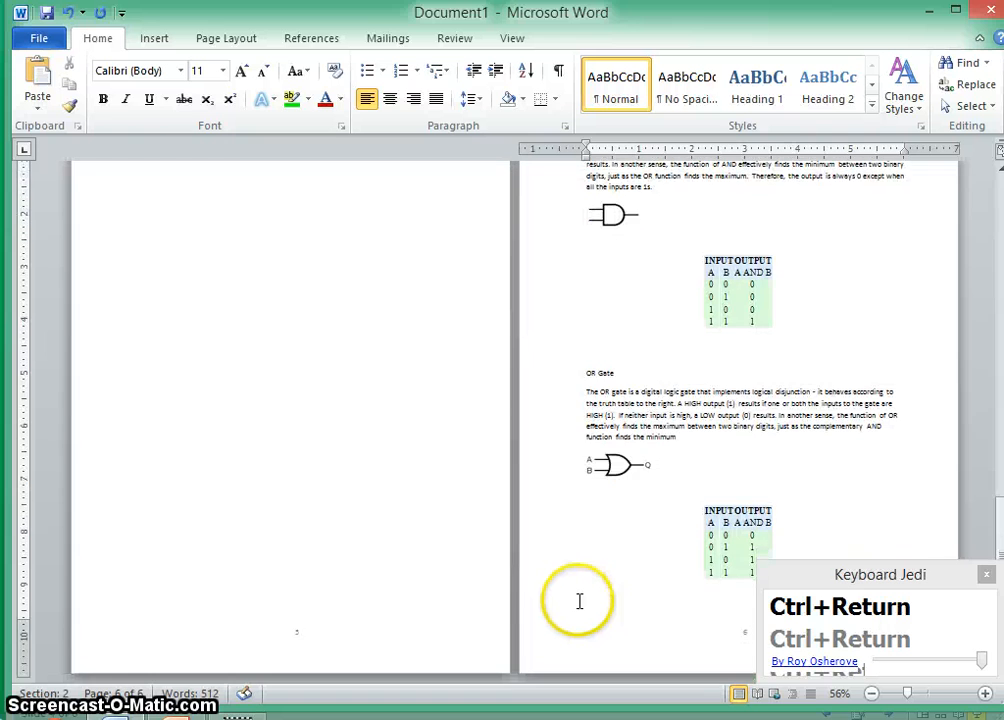
ctrl+scroll(440, 597, up, 2)
scroll(472, 575, down, 5)
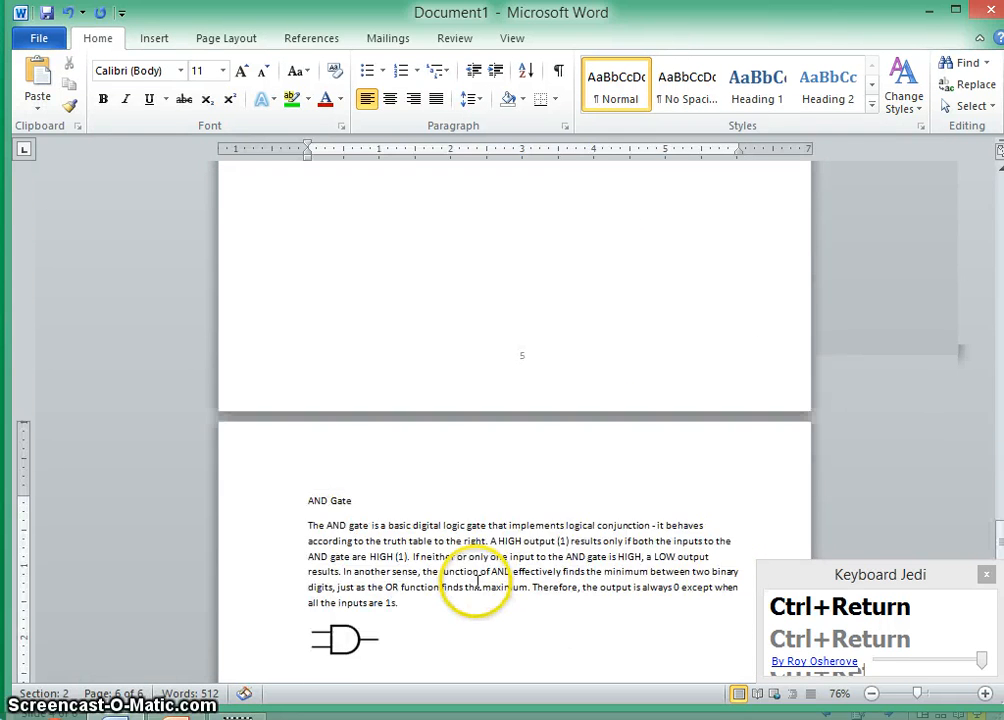
ctrl+scroll(600, 540, up, 1)
scroll(553, 386, up, 3)
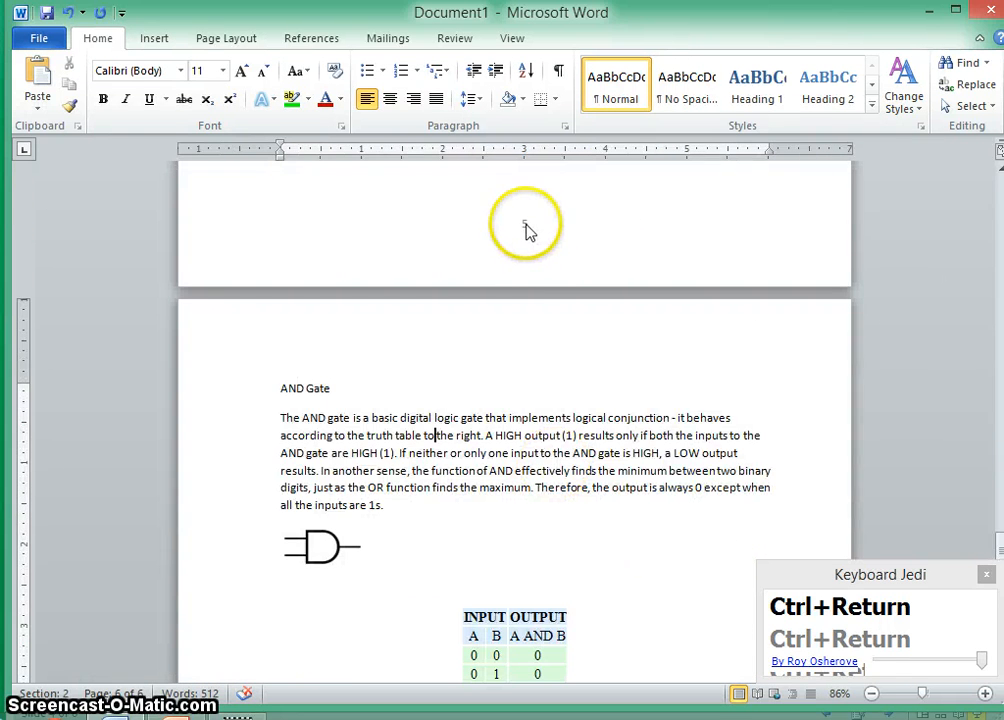
scroll(592, 668, down, 14)
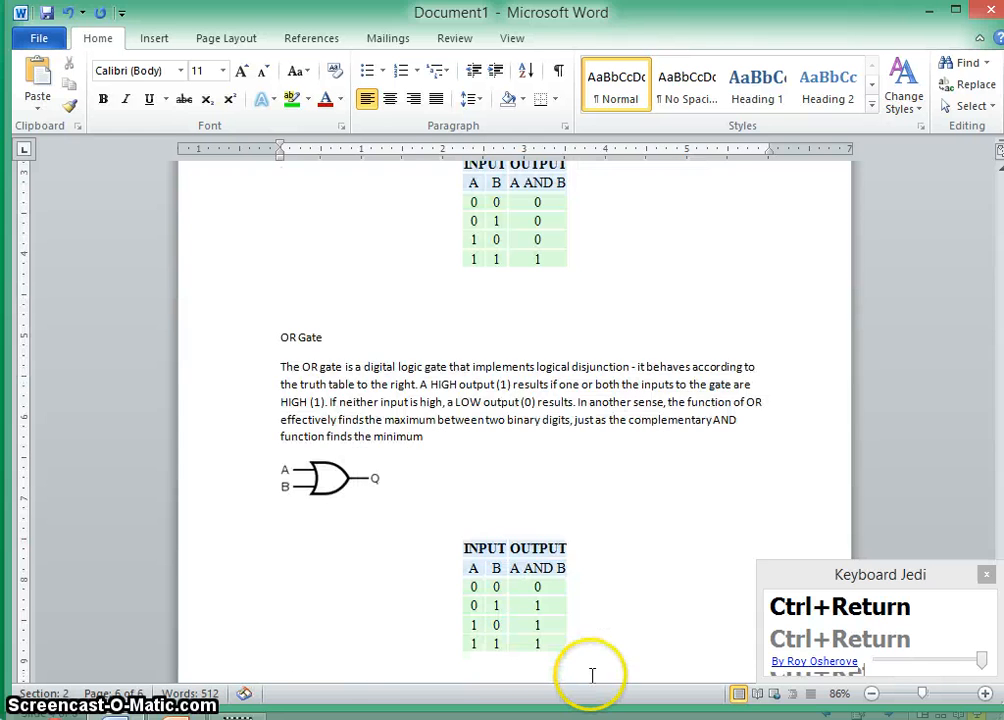
scroll(540, 618, up, 4)
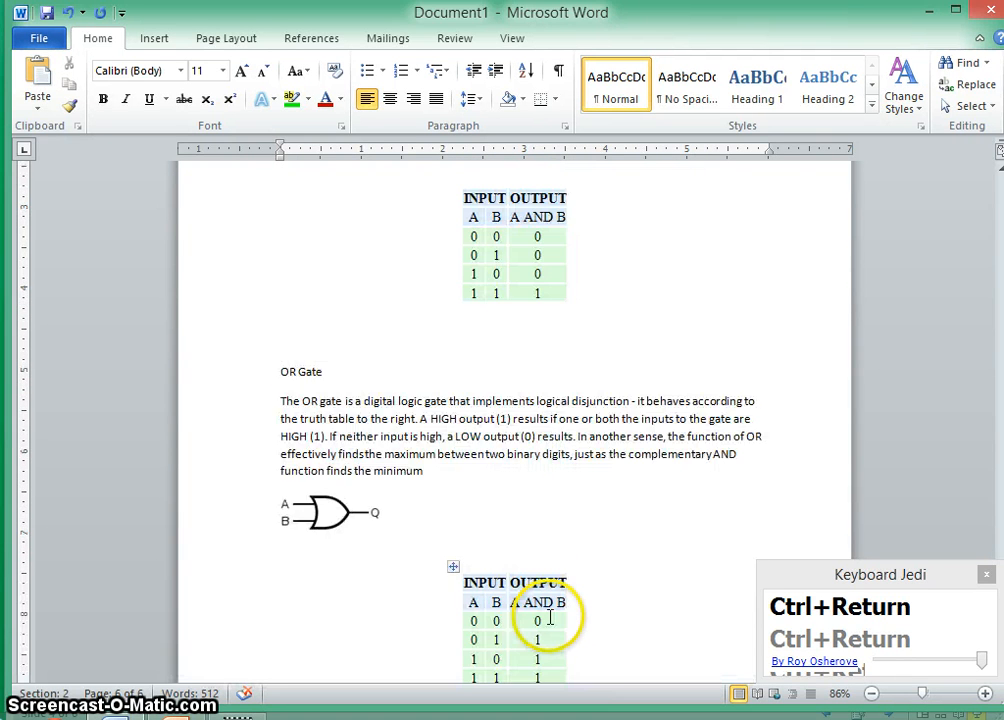
scroll(549, 618, up, 8)
scroll(549, 618, up, 4)
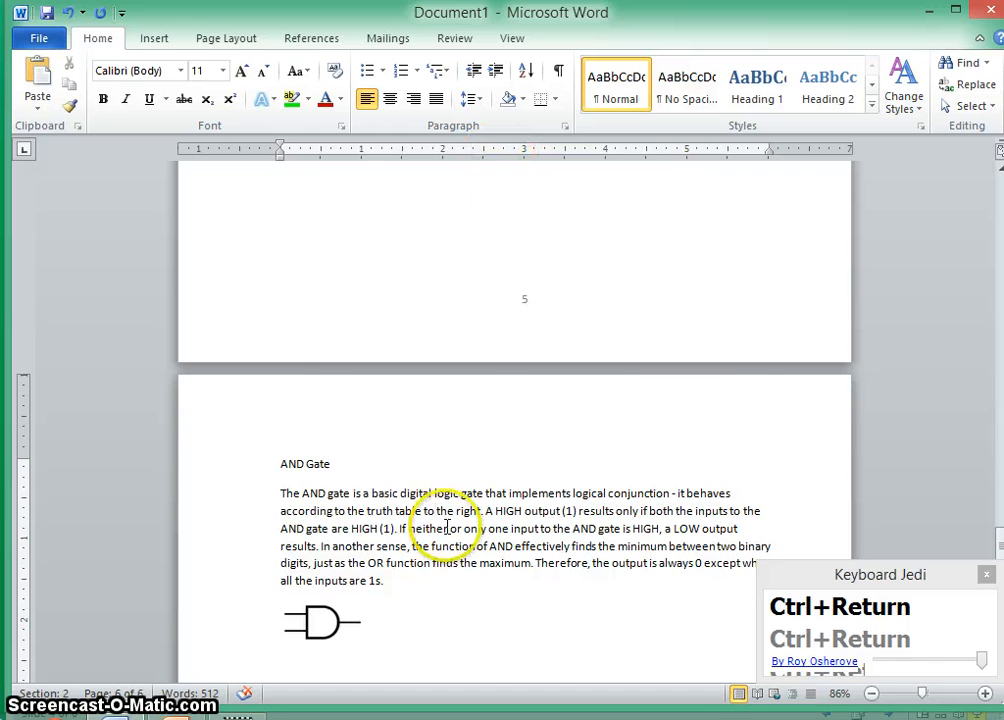
scroll(447, 527, down, 12)
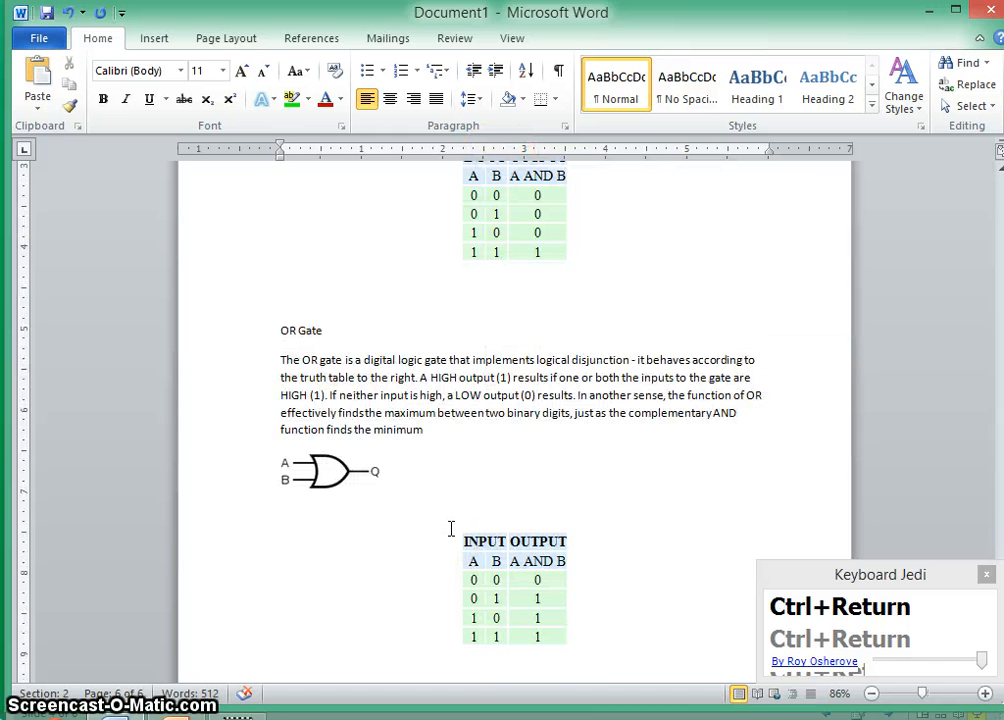
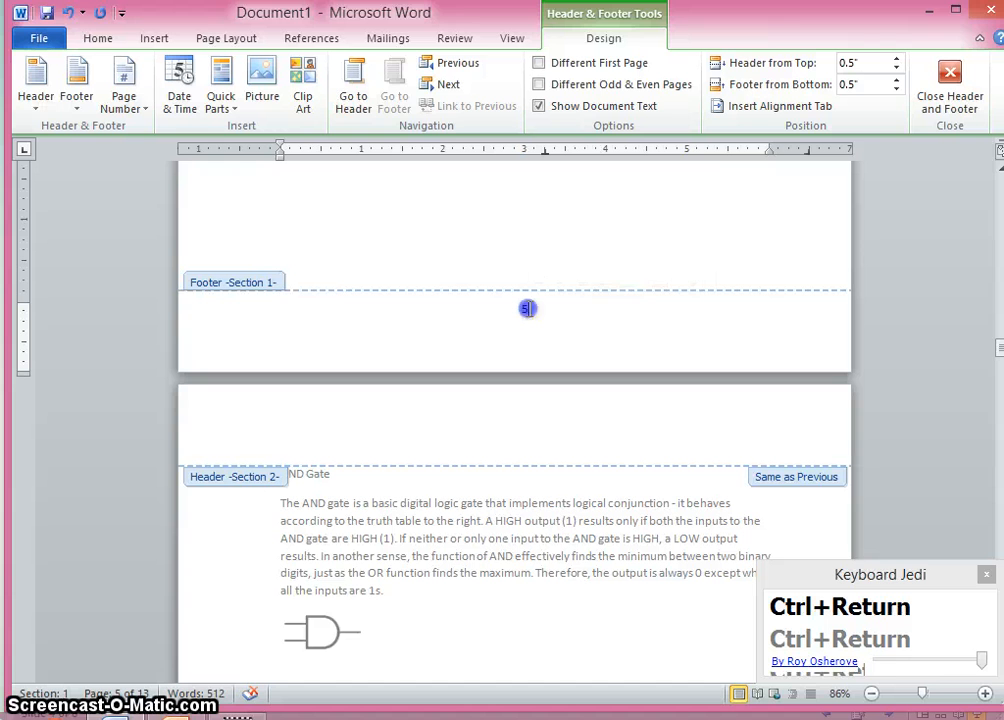
- Format the section 1 page numbers as lowercase Roman numerals (i, ii, iii)
right_click(523, 310)
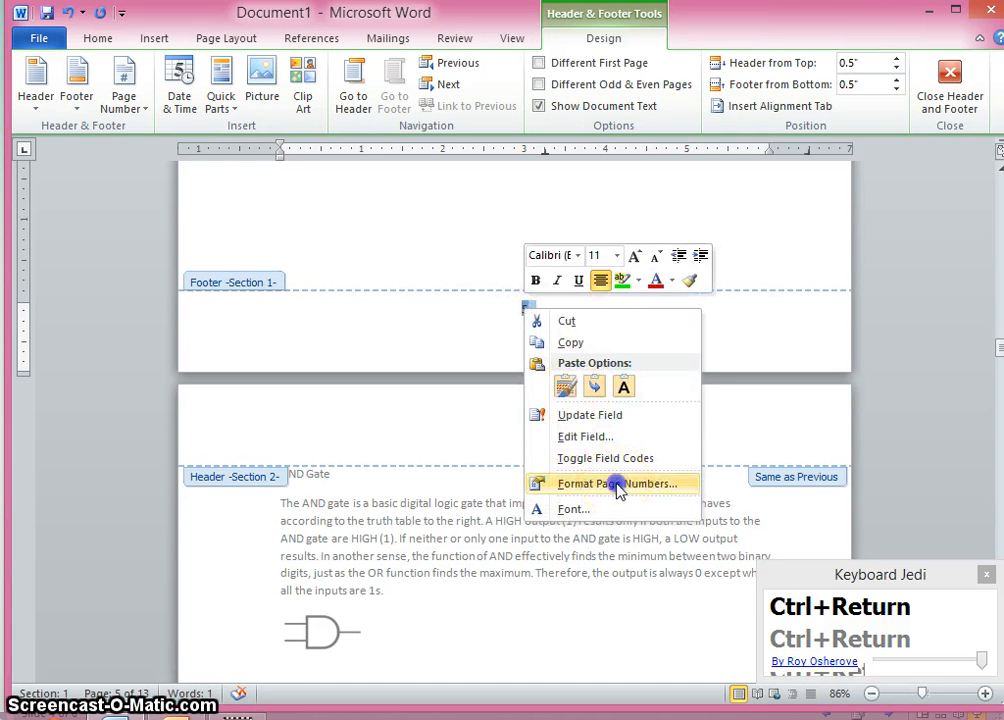
click(618, 485)
click(566, 252)
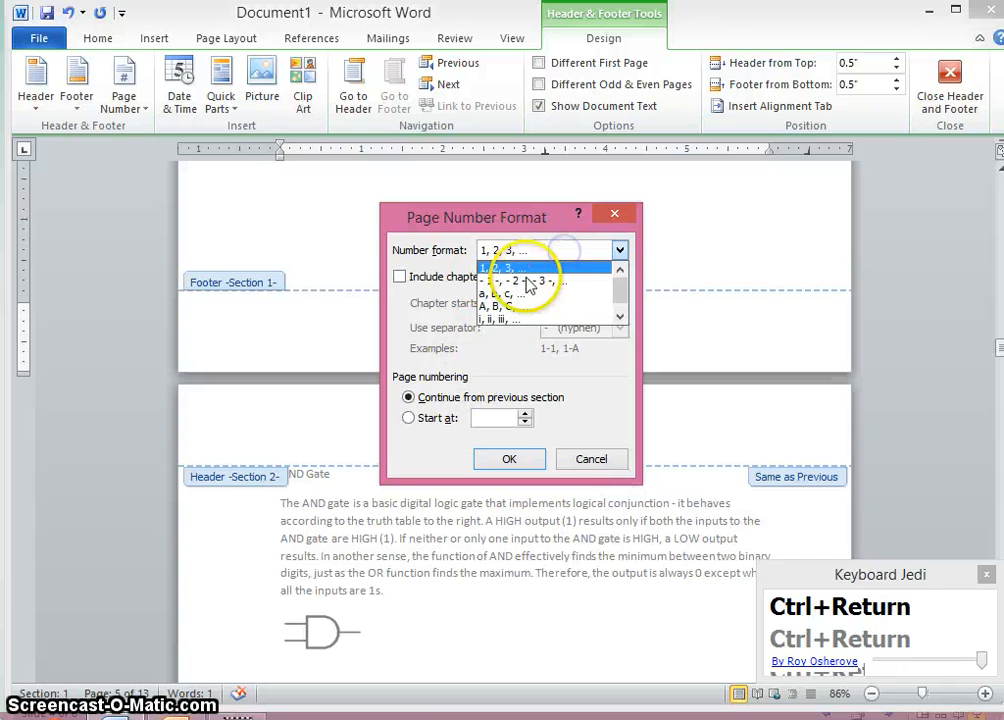
click(527, 318)
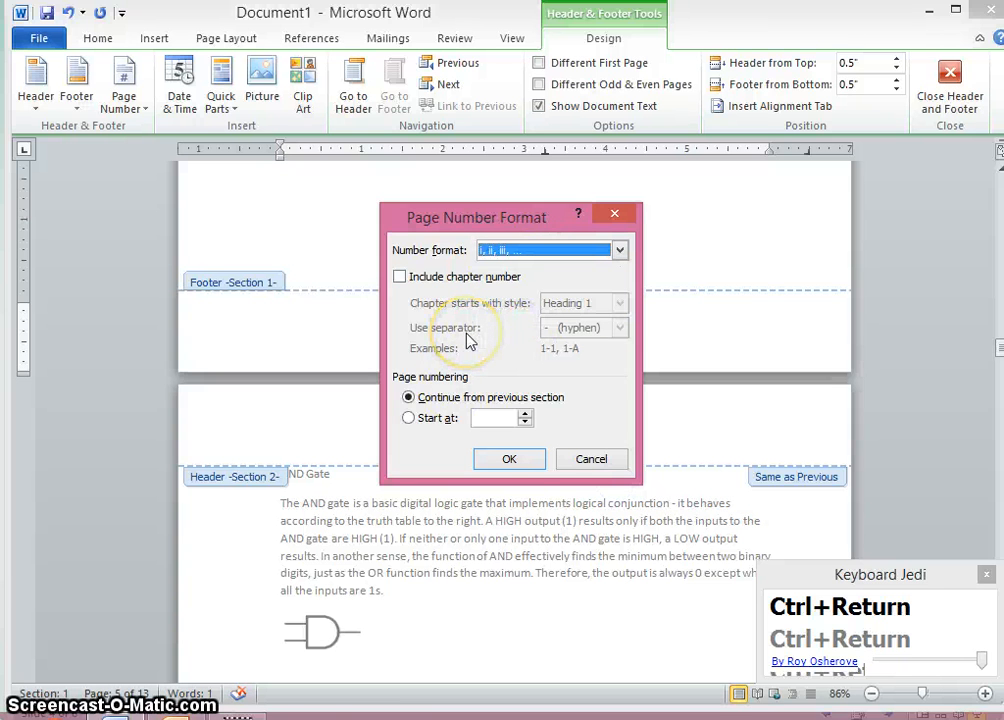
click(510, 459)
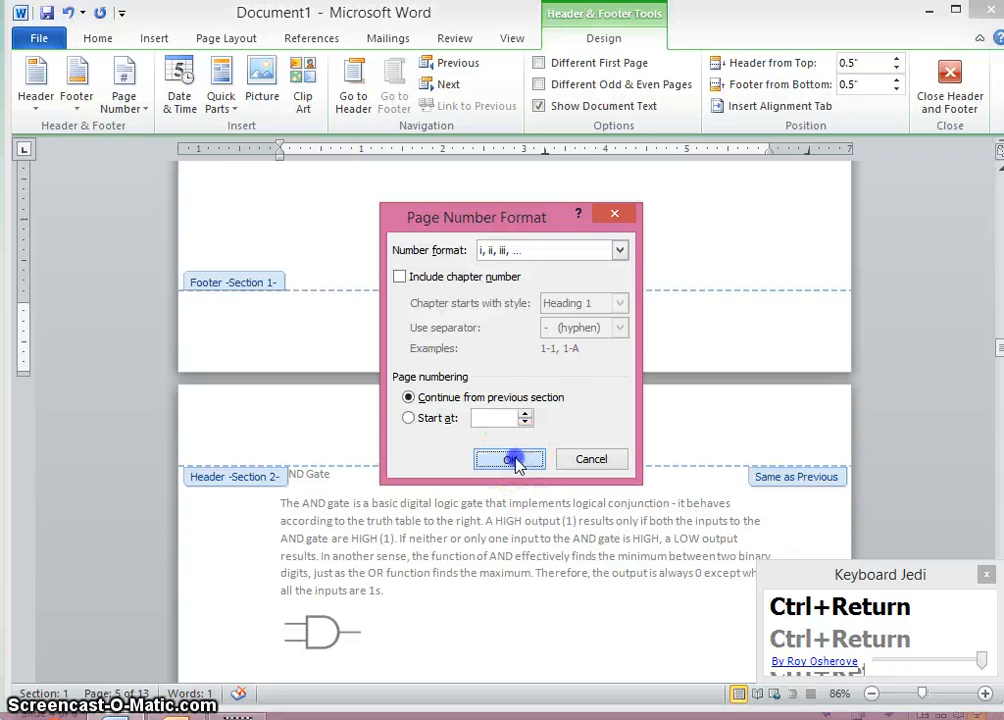
- Scroll through the section 1 pages to check their Roman-numeral page numbers in the footers
scroll(540, 475, up, 3)
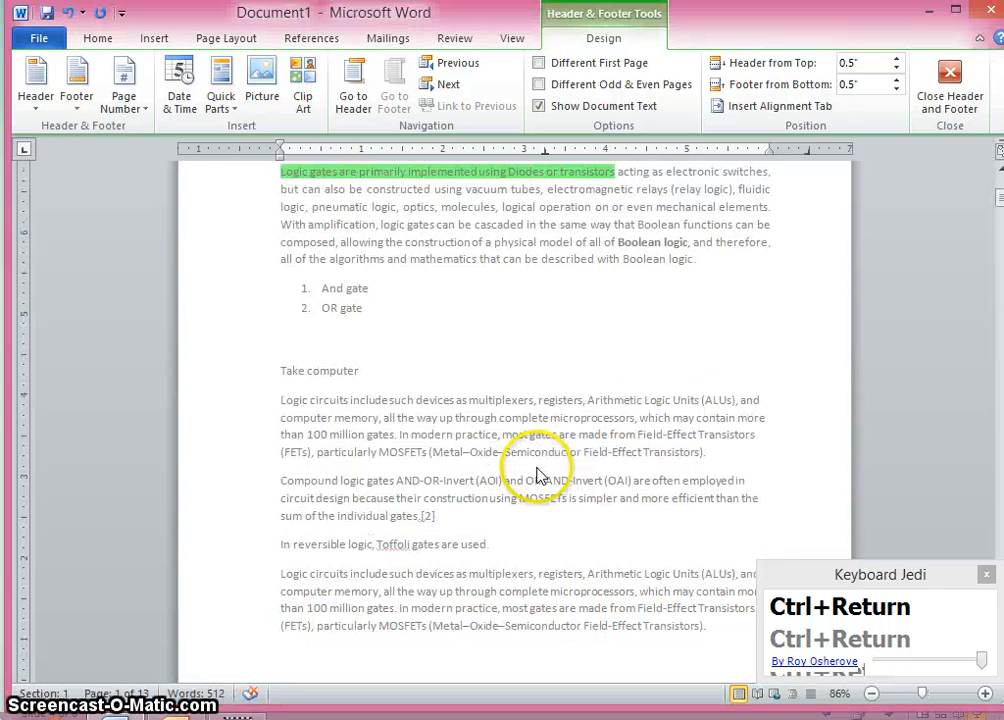
scroll(533, 485, down, 9)
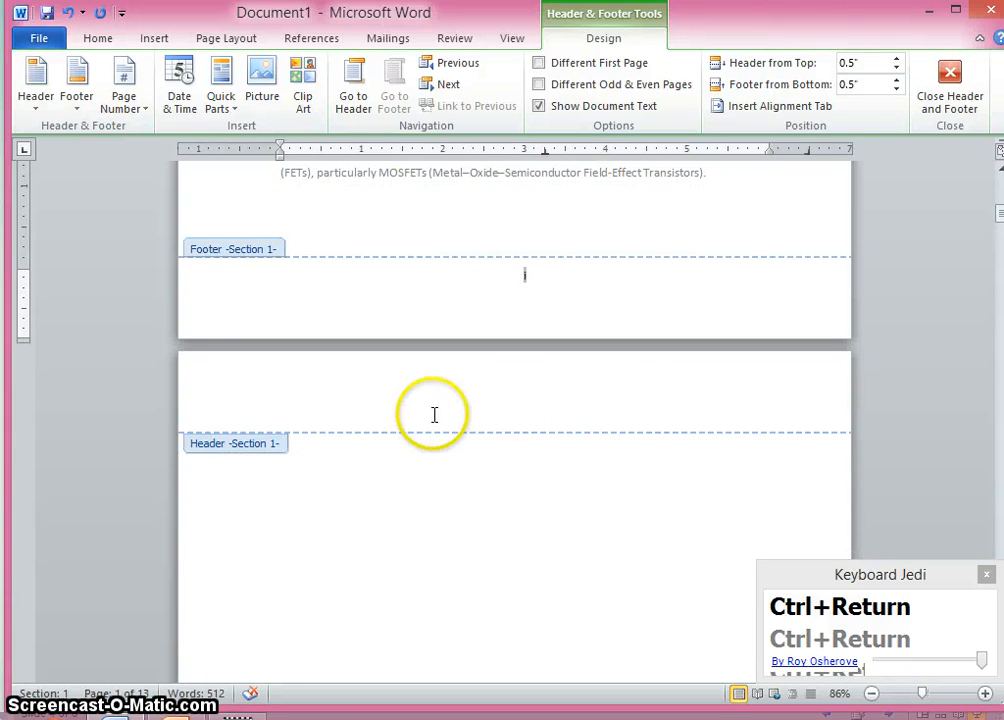
scroll(618, 421, down, 3)
scroll(612, 430, up, 3)
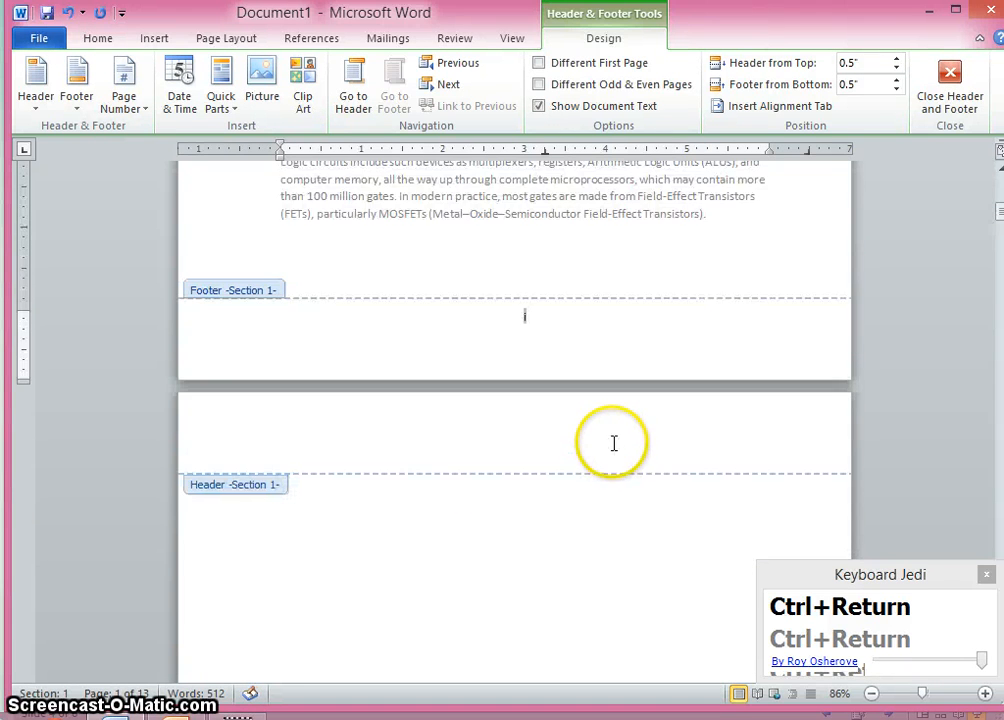
scroll(635, 445, down, 15)
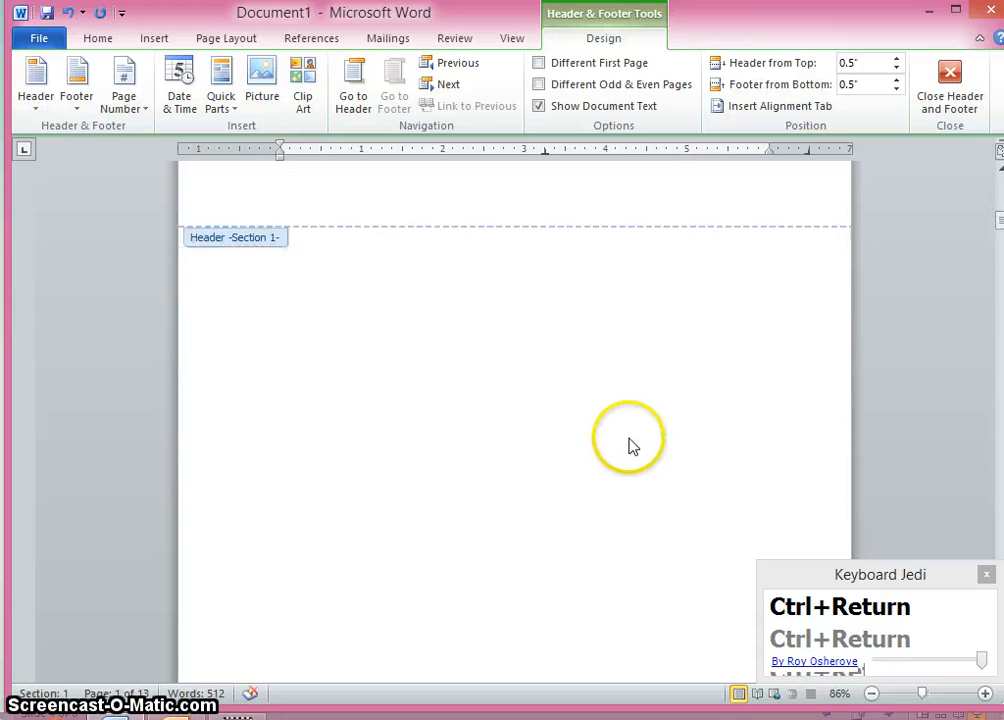
scroll(610, 450, down, 5)
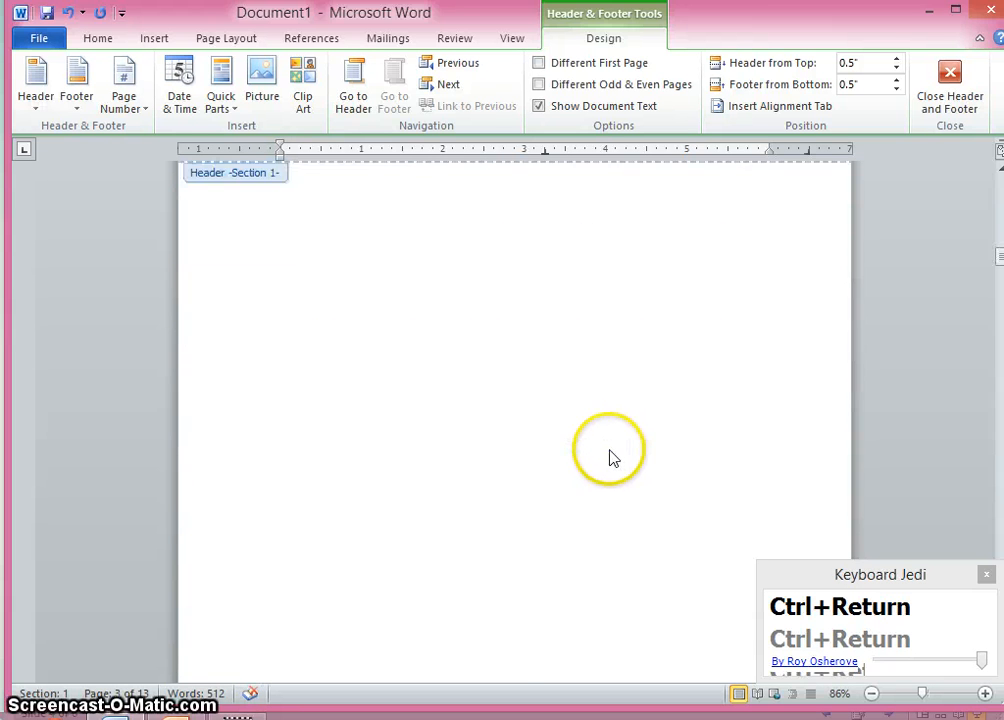
scroll(700, 470, up, 6)
scroll(690, 480, down, 6)
scroll(674, 487, down, 3)
scroll(670, 486, up, 3)
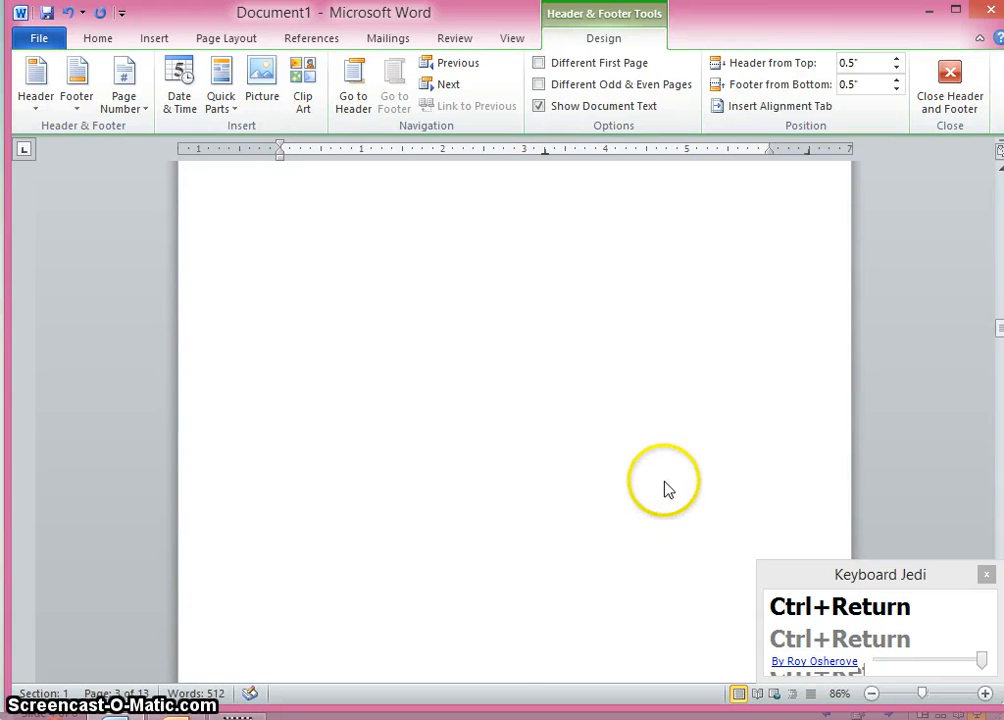
scroll(661, 486, down, 5)
scroll(655, 486, down, 5)
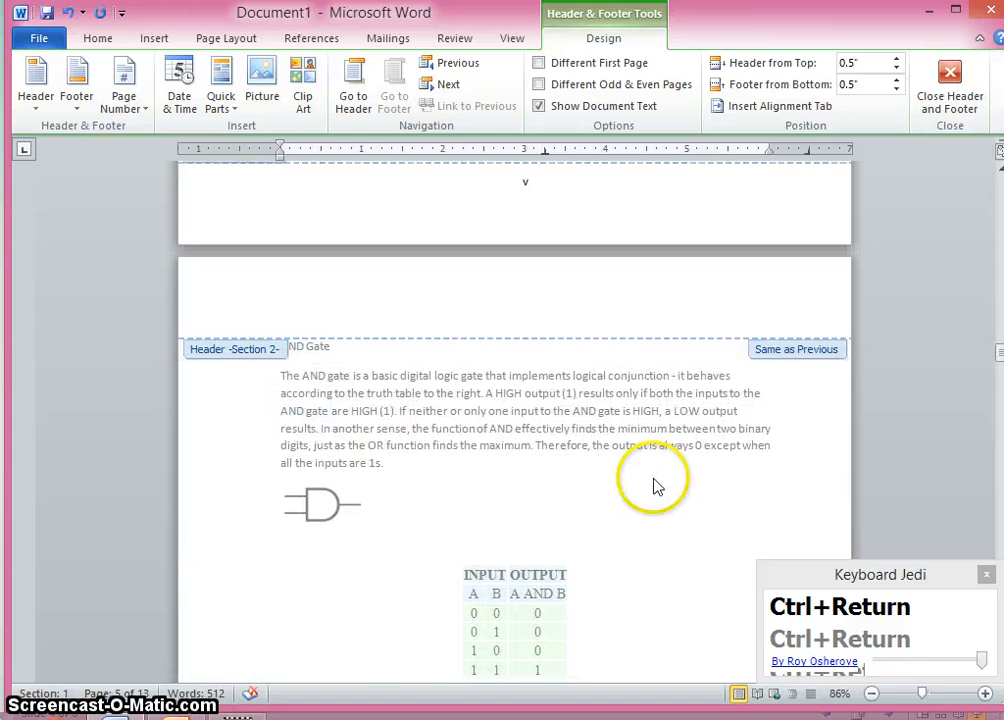
- Enter the header text Chapter 1 in the section 2 header on the AND Gate page
click(648, 303)
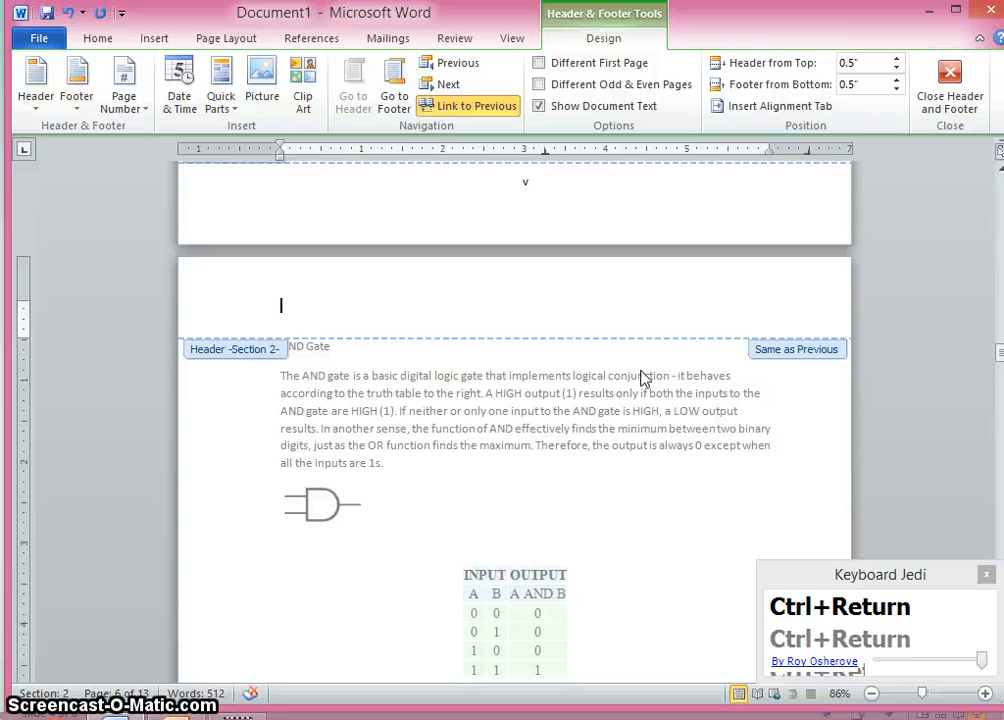
text(Chapter 1)
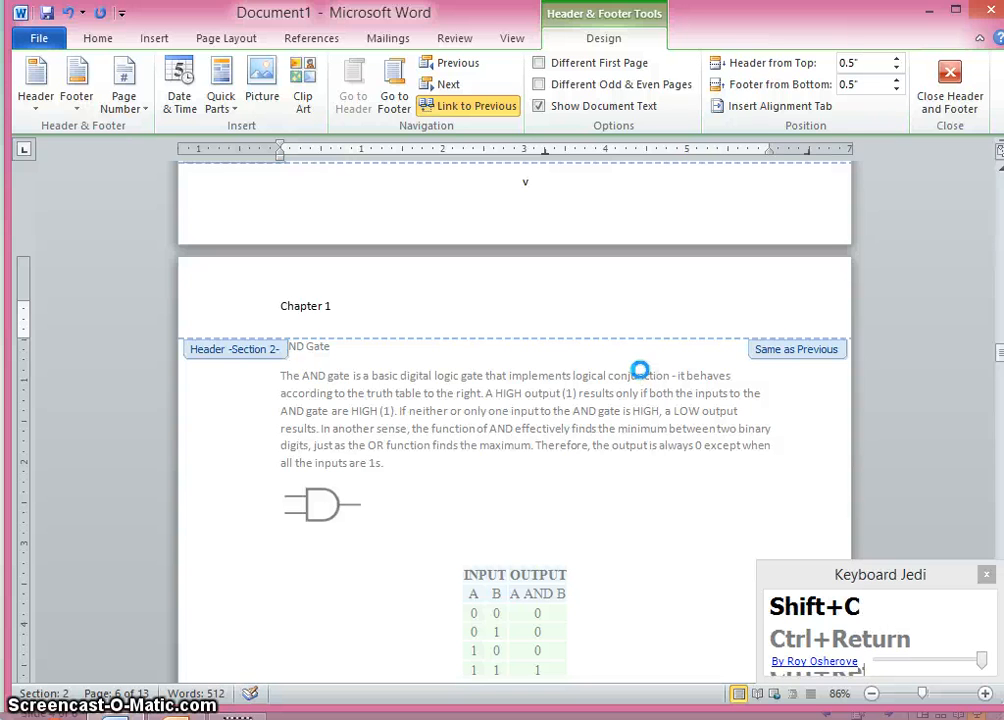
scroll(640, 370, up, 18)
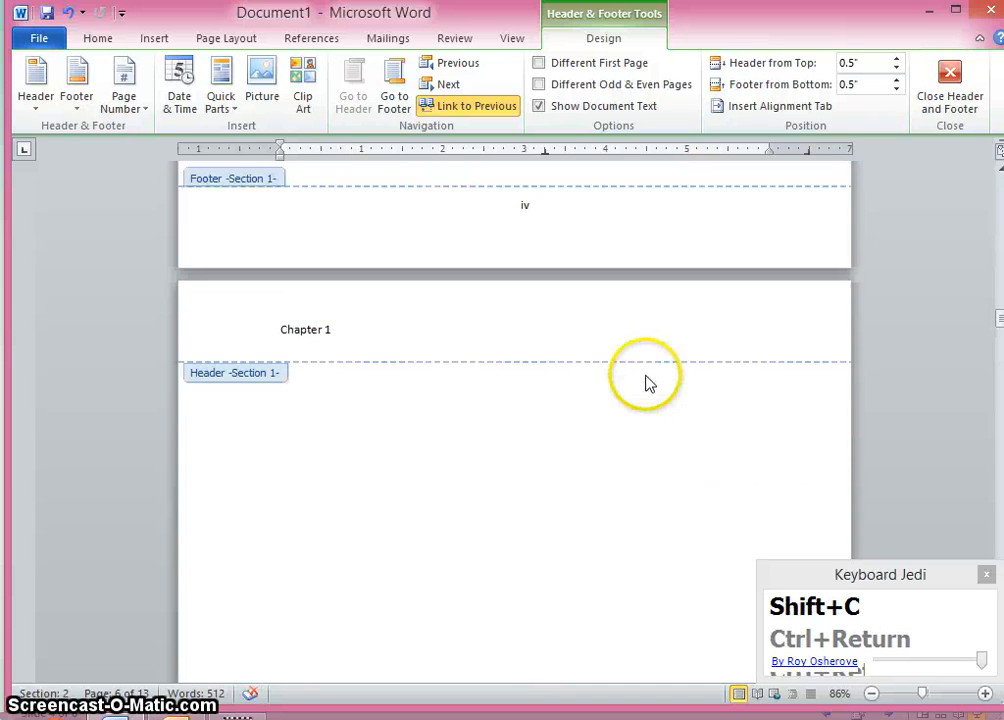
scroll(316, 376, down, 10)
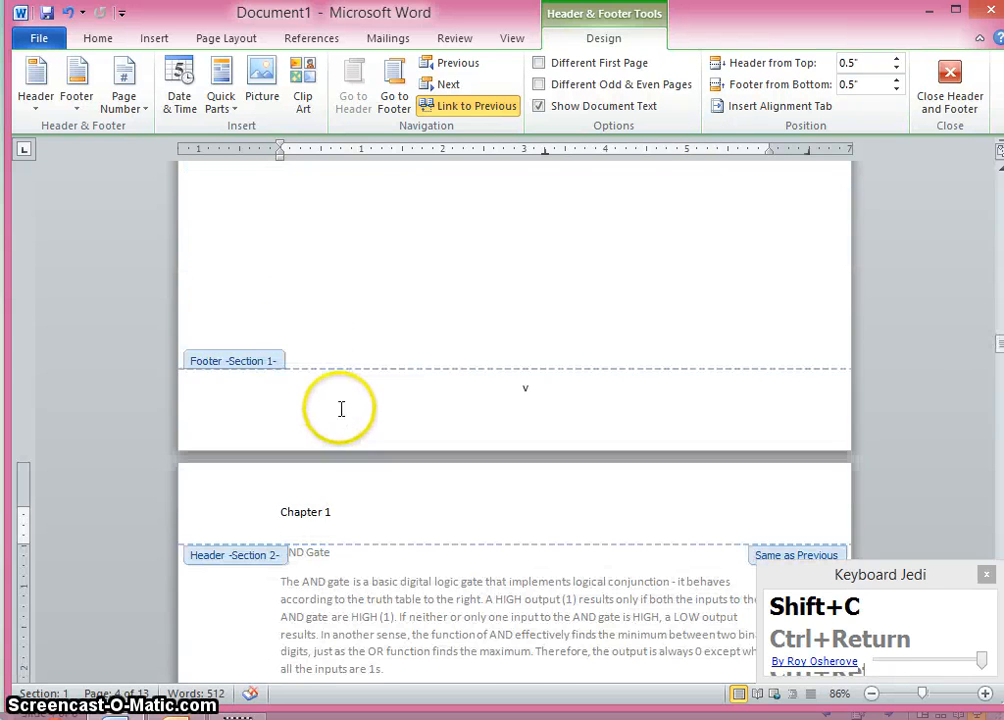
scroll(423, 510, down, 2)
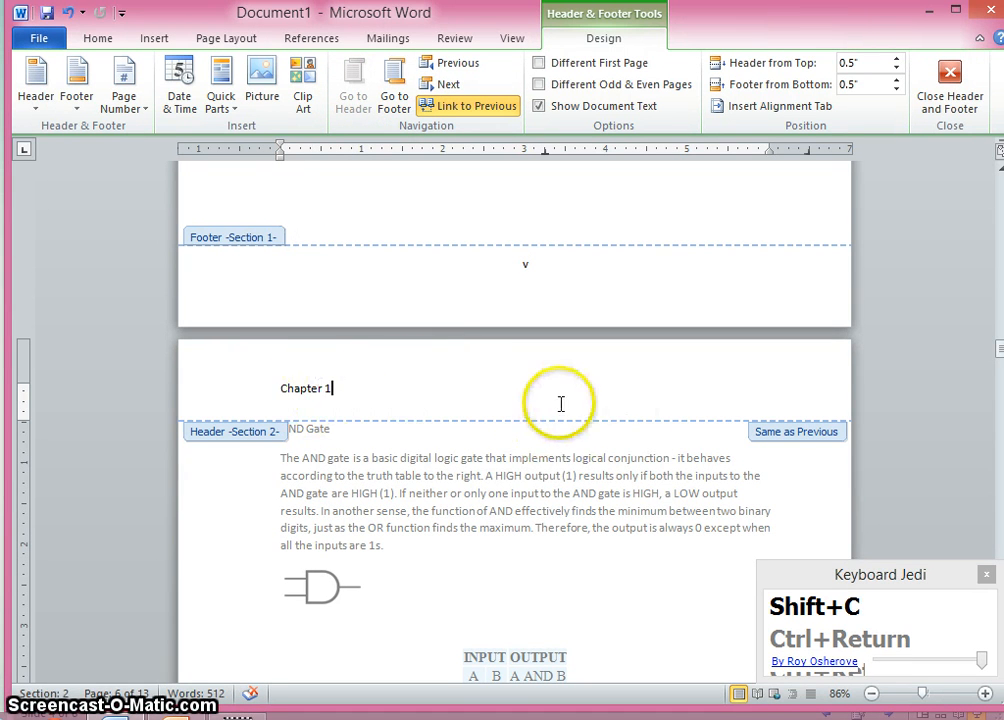
- Unlink the section 2 header from the previous section's header
click(462, 104)
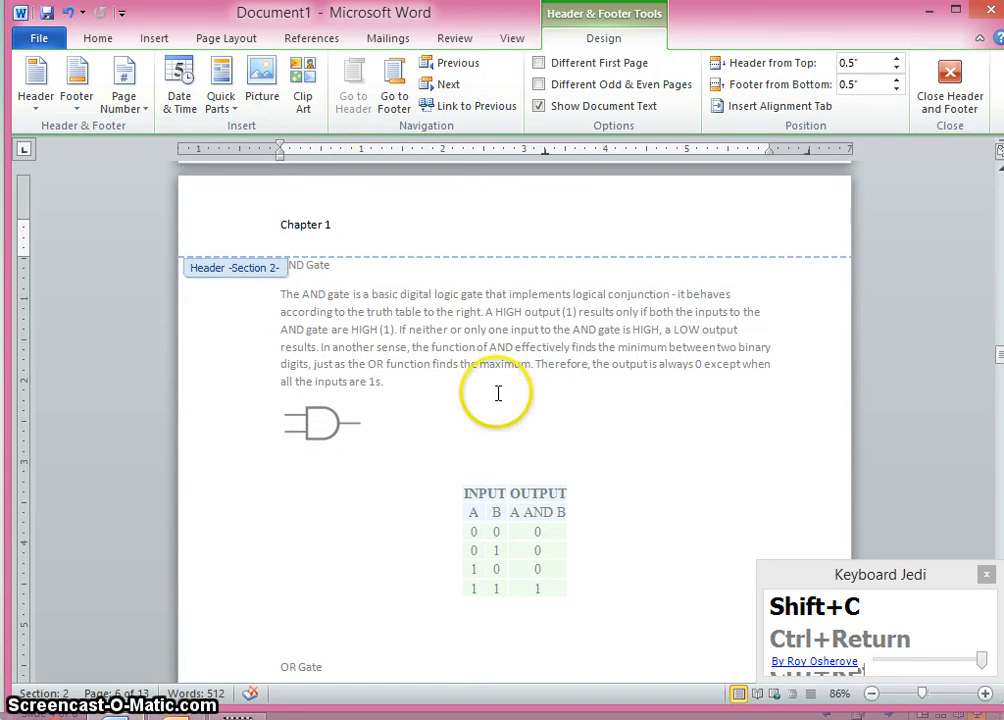
scroll(498, 393, down, 15)
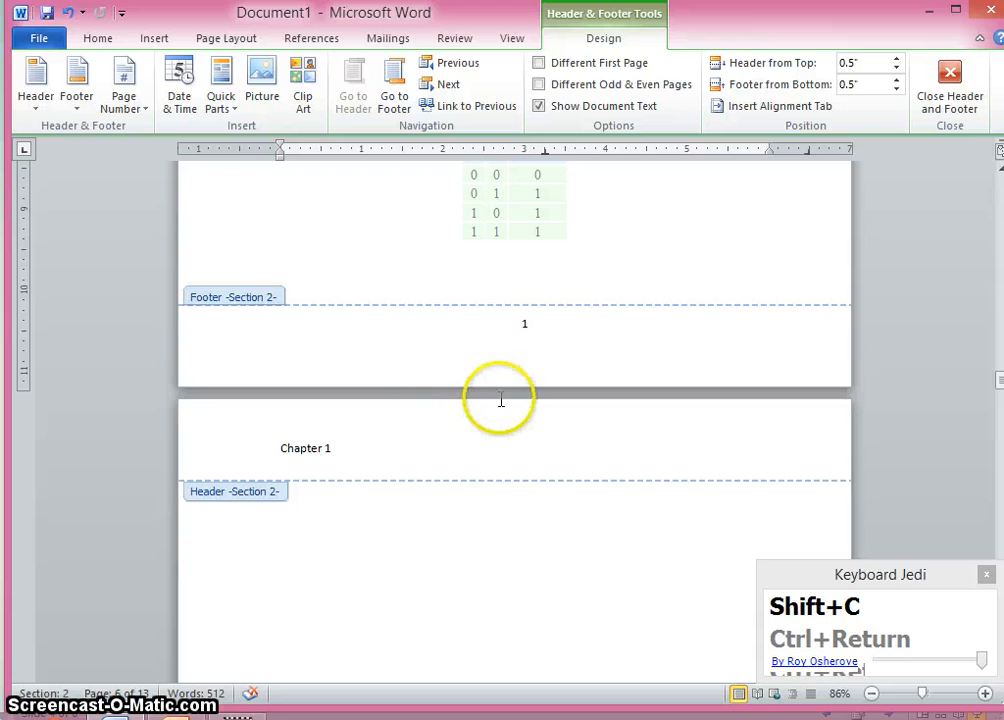
scroll(501, 400, down, 3)
scroll(490, 400, up, 18)
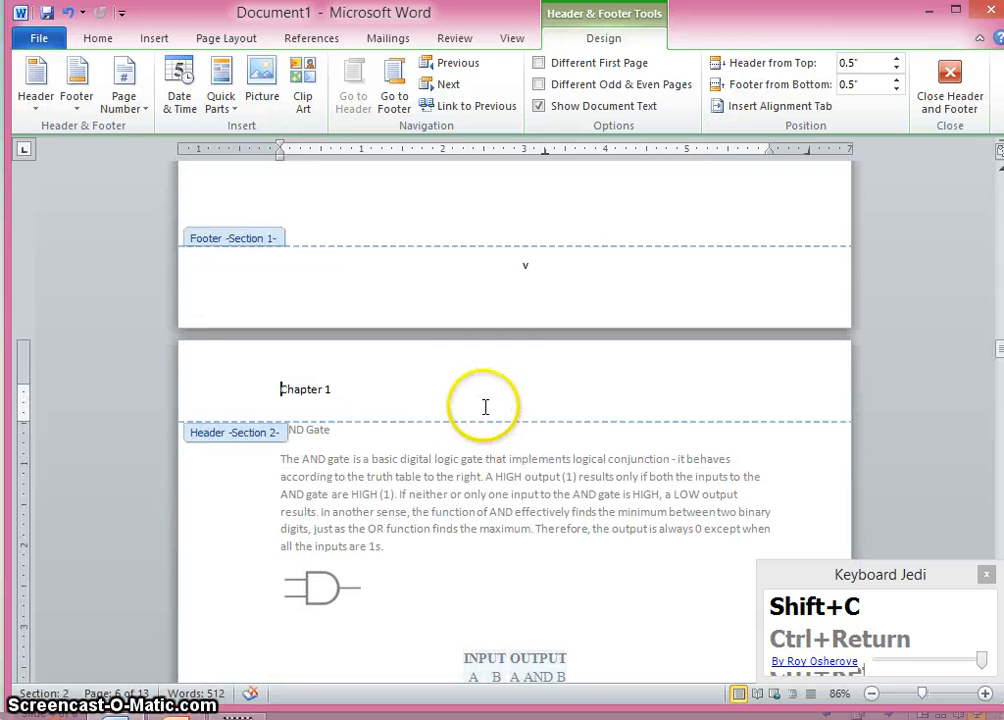
scroll(461, 410, up, 3)
scroll(573, 479, down, 1)
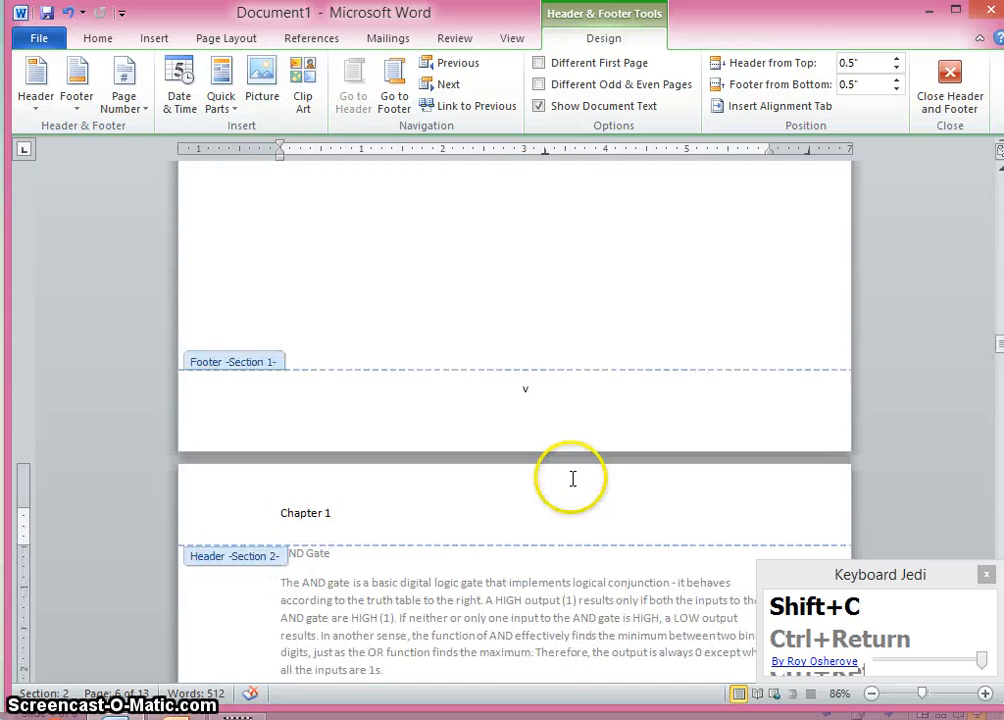
scroll(573, 479, up, 12)
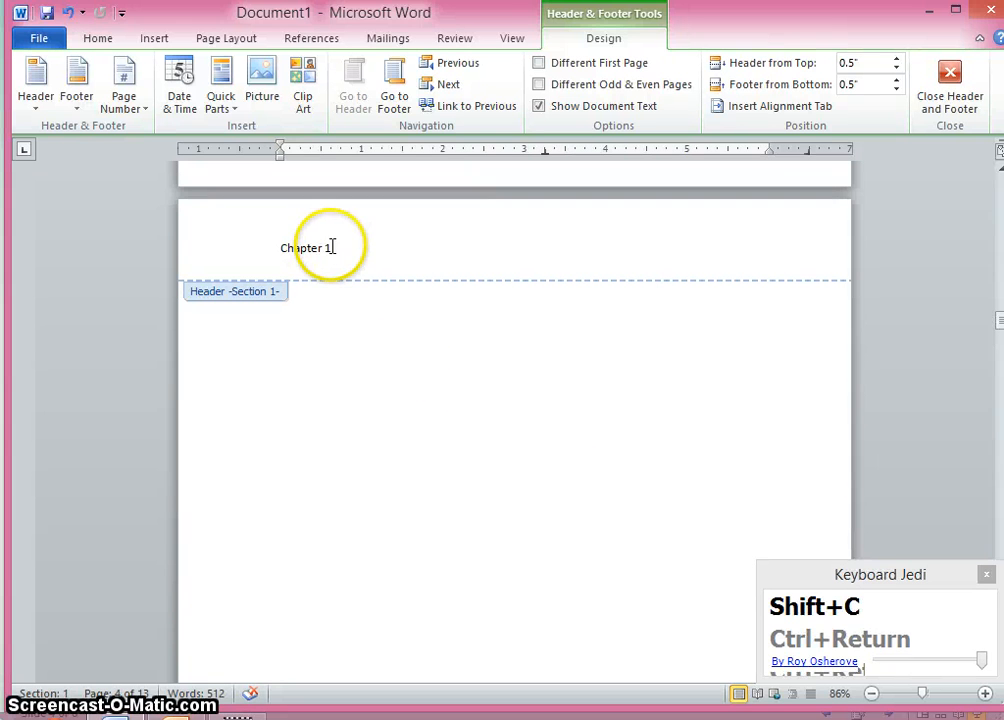
- Replace the section 1 header text with Introduction
click(291, 246)
triple_click(300, 246)
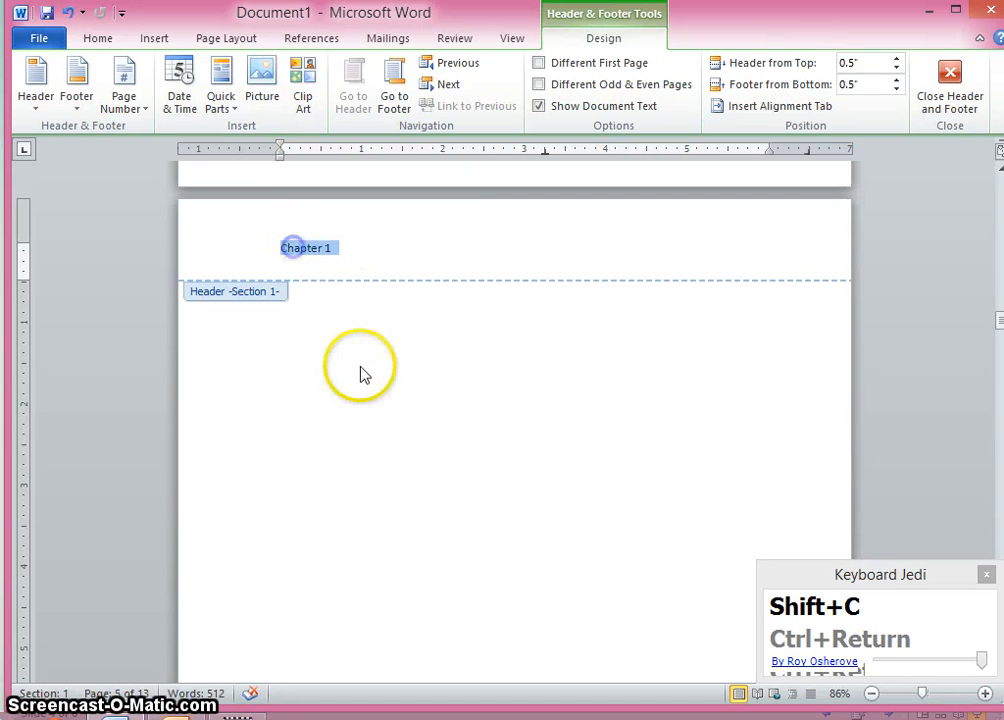
text(Intro)
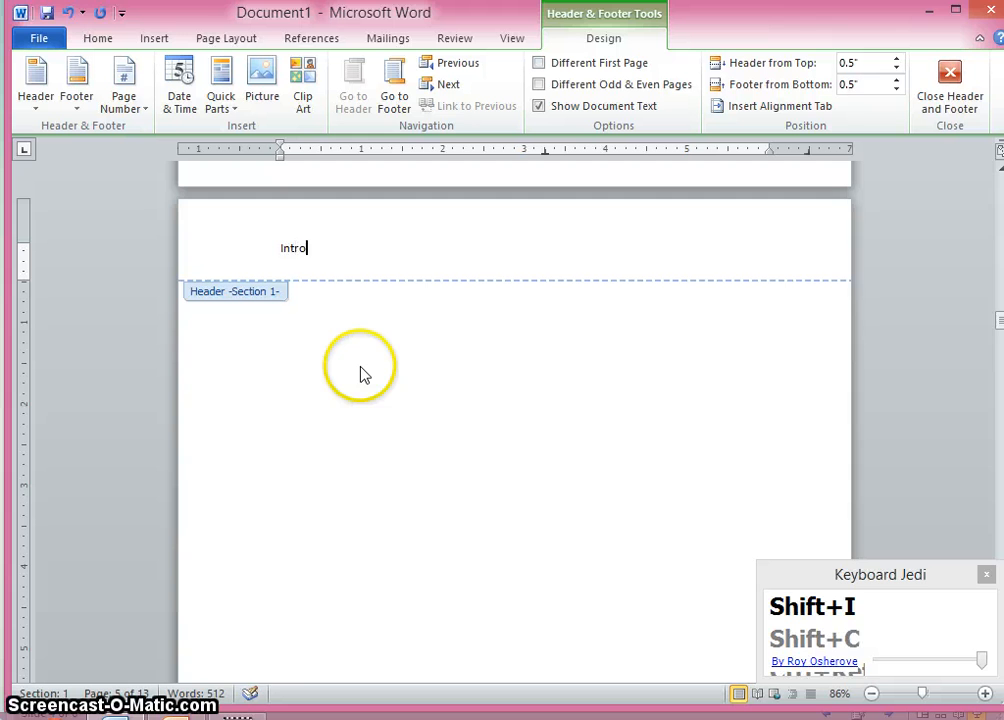
text(duction)
- Close header and footer editing to return to the document body
scroll(348, 389, down, 2)
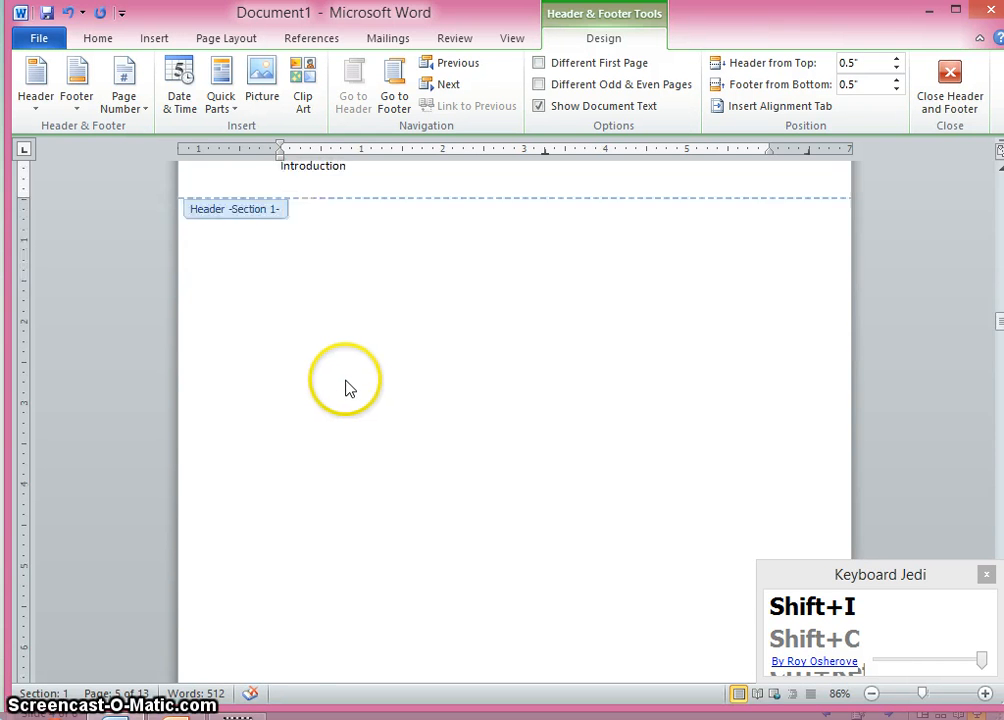
scroll(355, 387, down, 14)
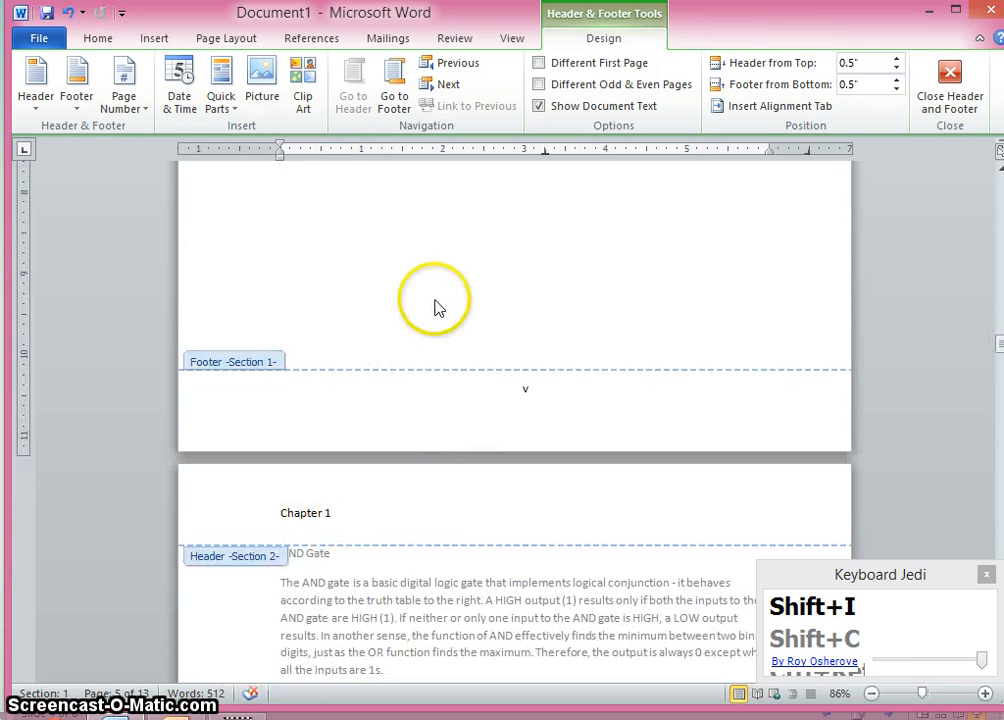
double_click(435, 307)
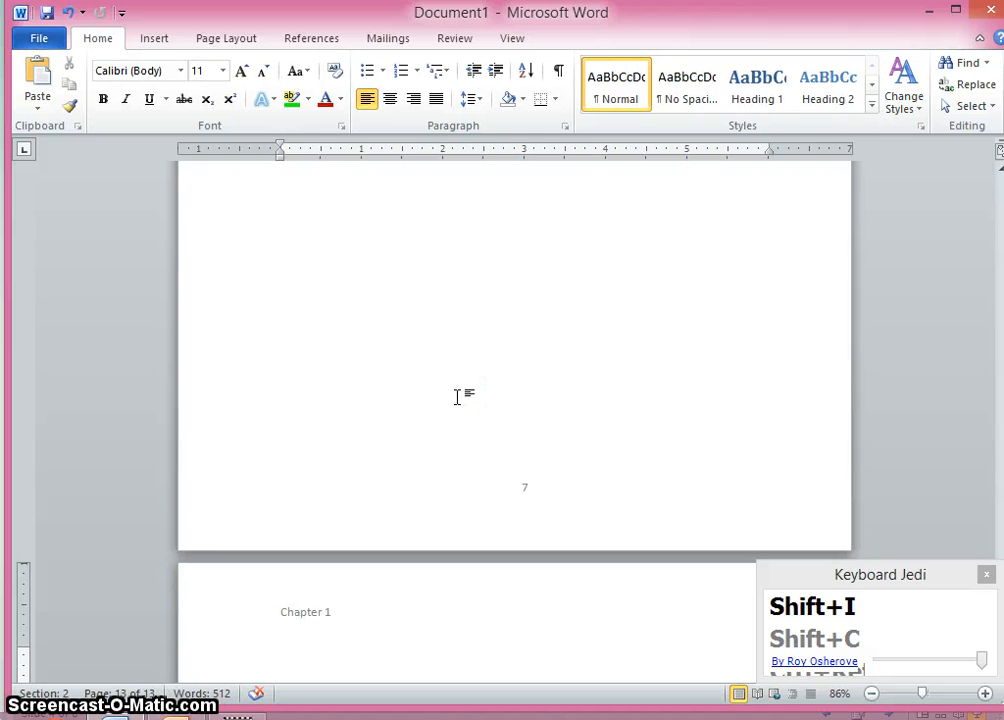
- Zoom out and scroll through the pages to check the headers and page numbers of both sections
scroll(457, 397, down, 2)
scroll(457, 397, down, 1)
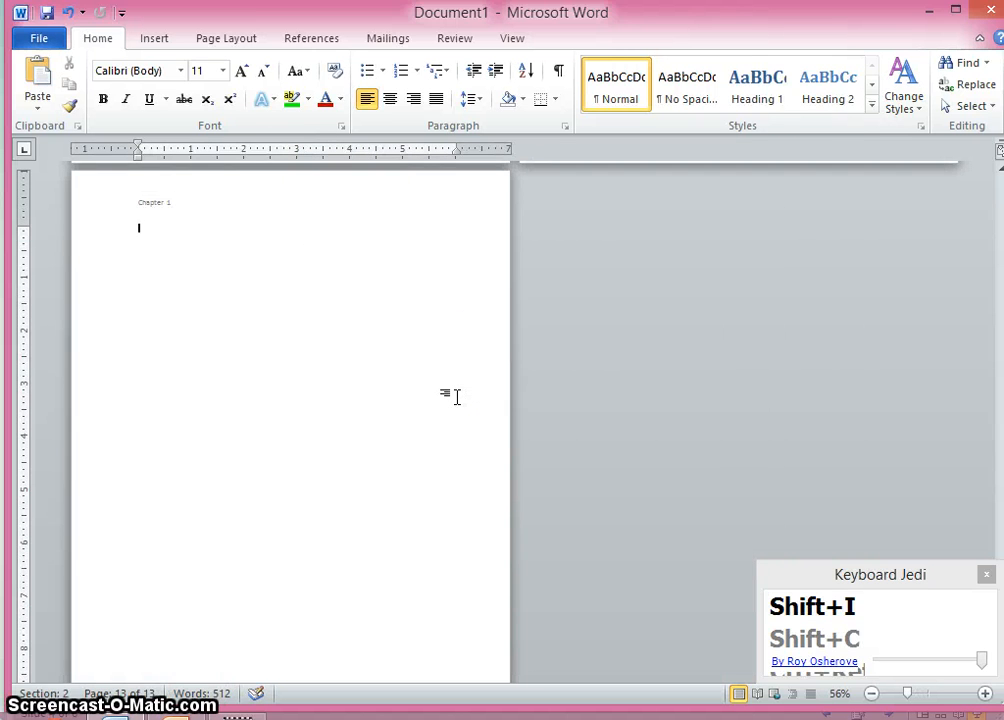
scroll(463, 403, up, 10)
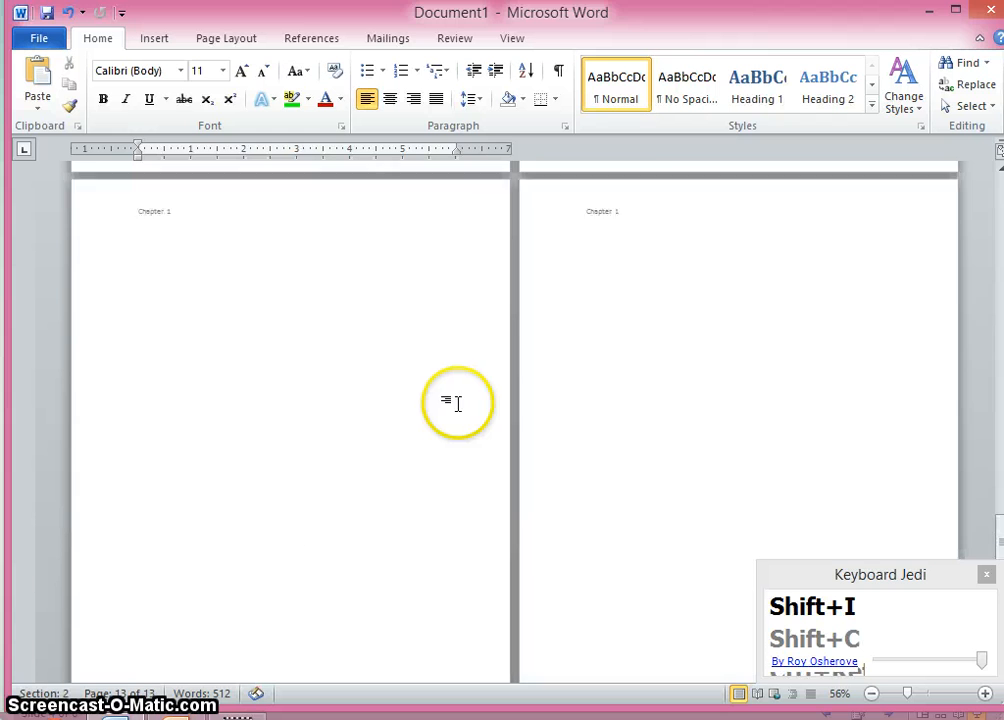
scroll(457, 403, up, 8)
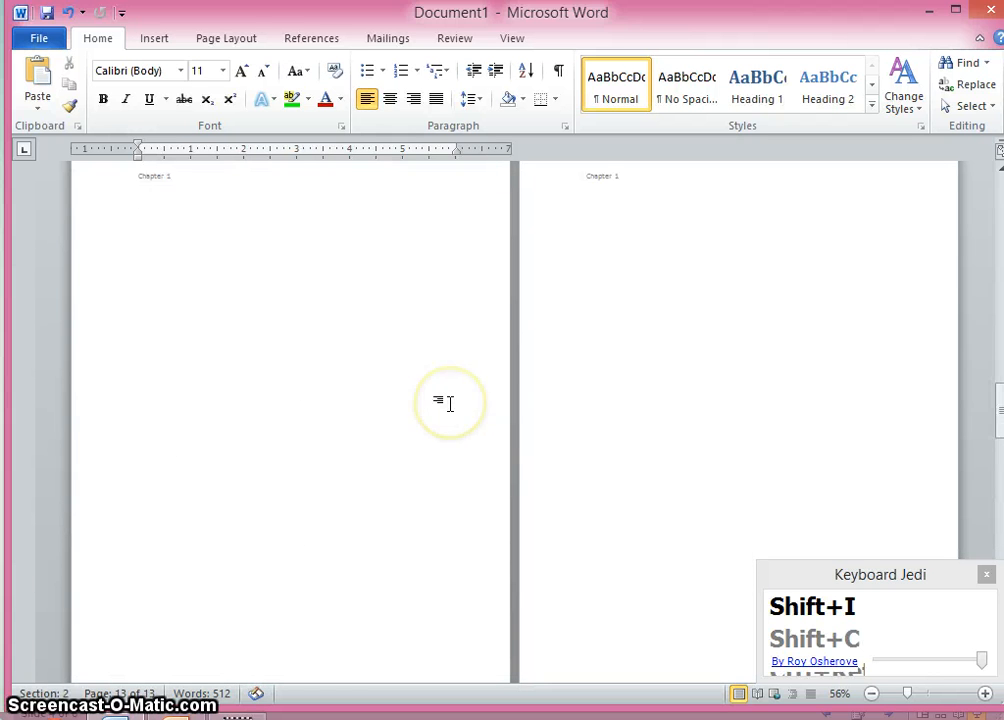
scroll(450, 403, down, 10)
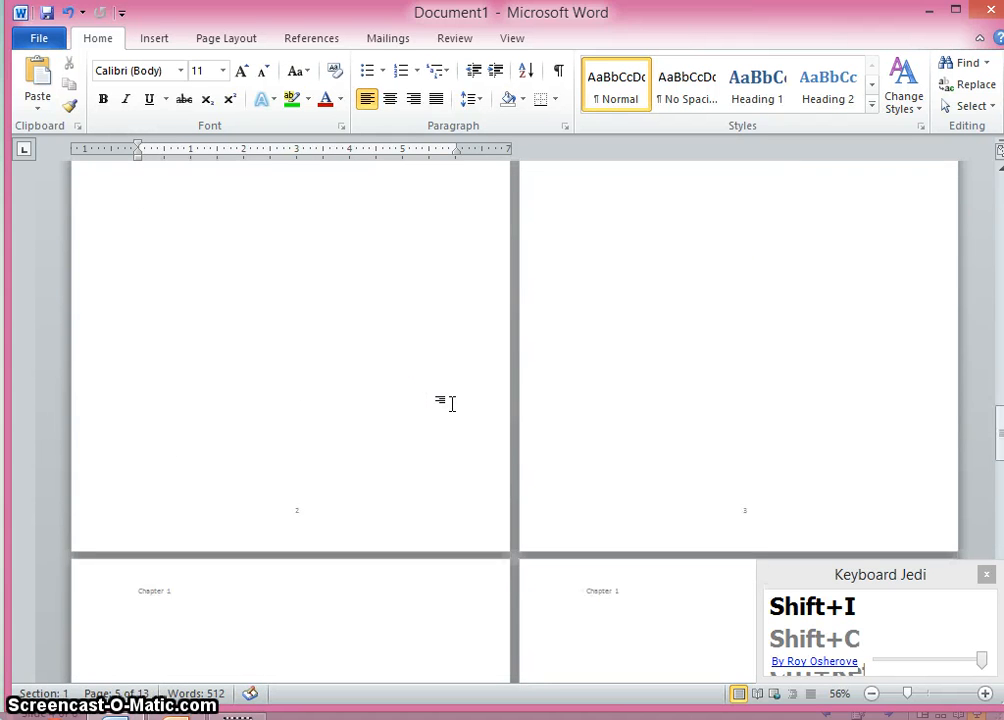
scroll(452, 411, down, 10)
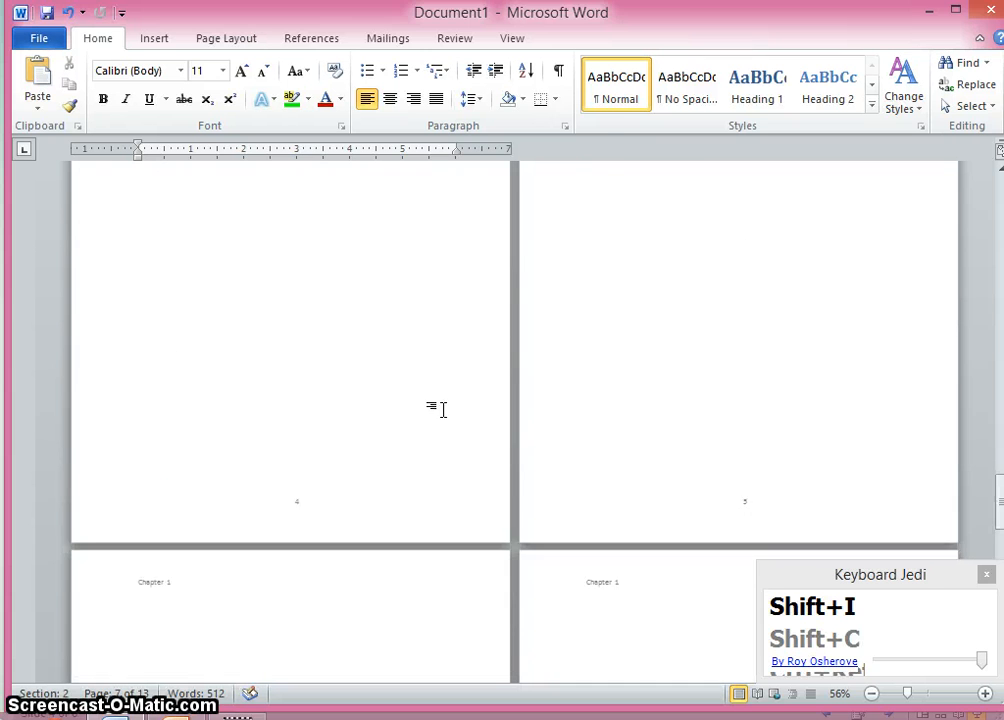
scroll(440, 413, down, 10)
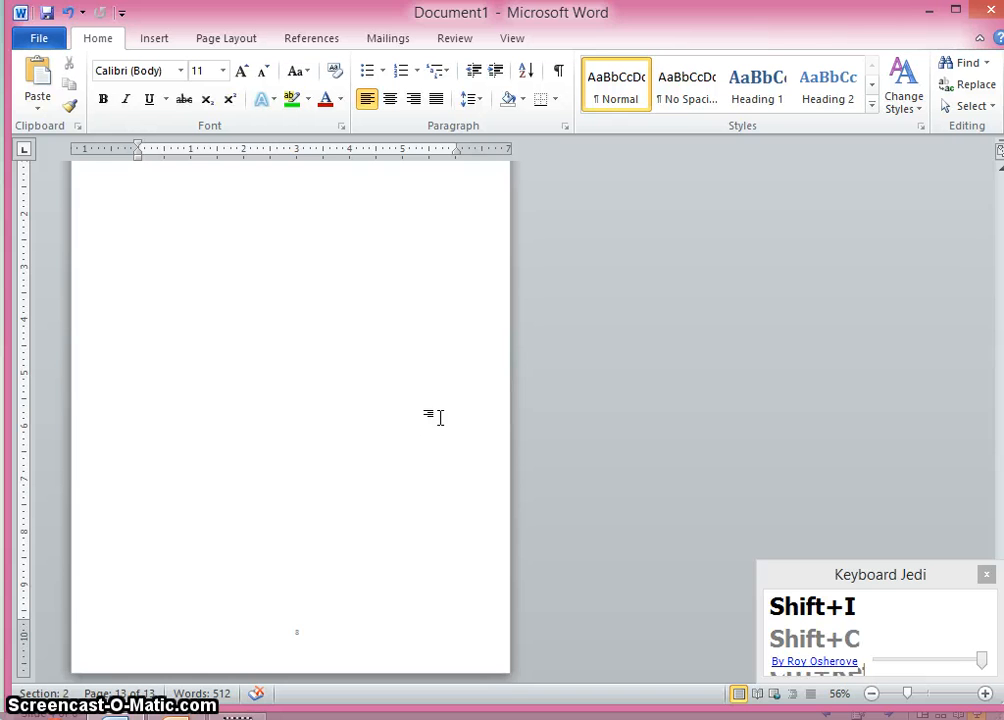
scroll(440, 417, up, 5)
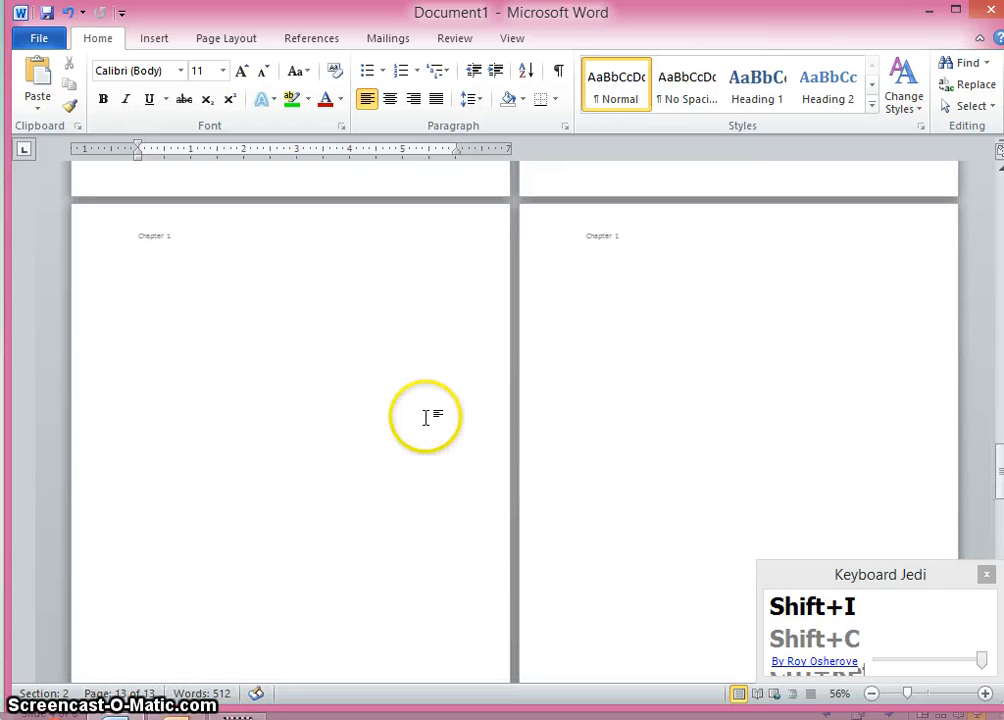
scroll(425, 417, up, 10)
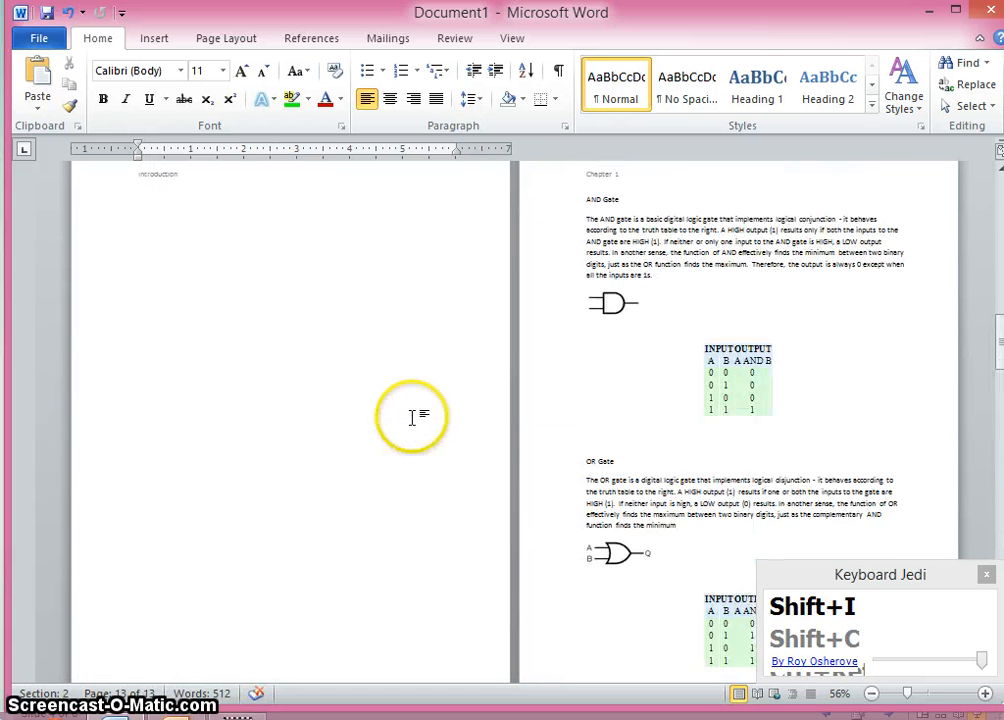
scroll(413, 416, up, 1)
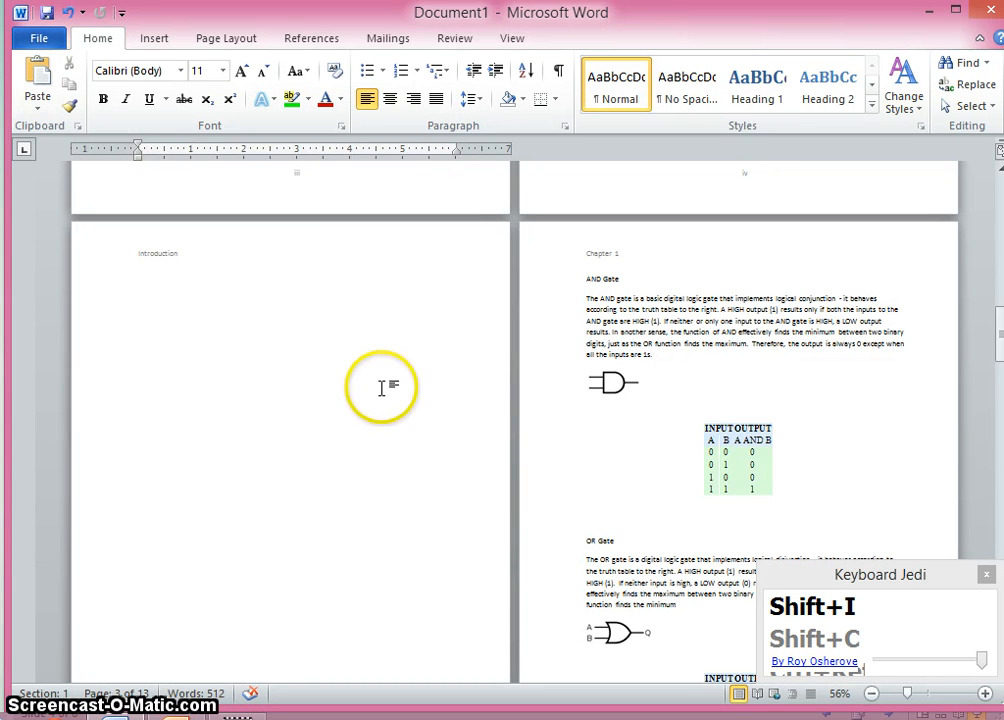
- Scroll through the pages around the section break to review the Introduction and Chapter 1 headers and page-number footers
scroll(383, 386, up, 1)
scroll(396, 371, down, 1)
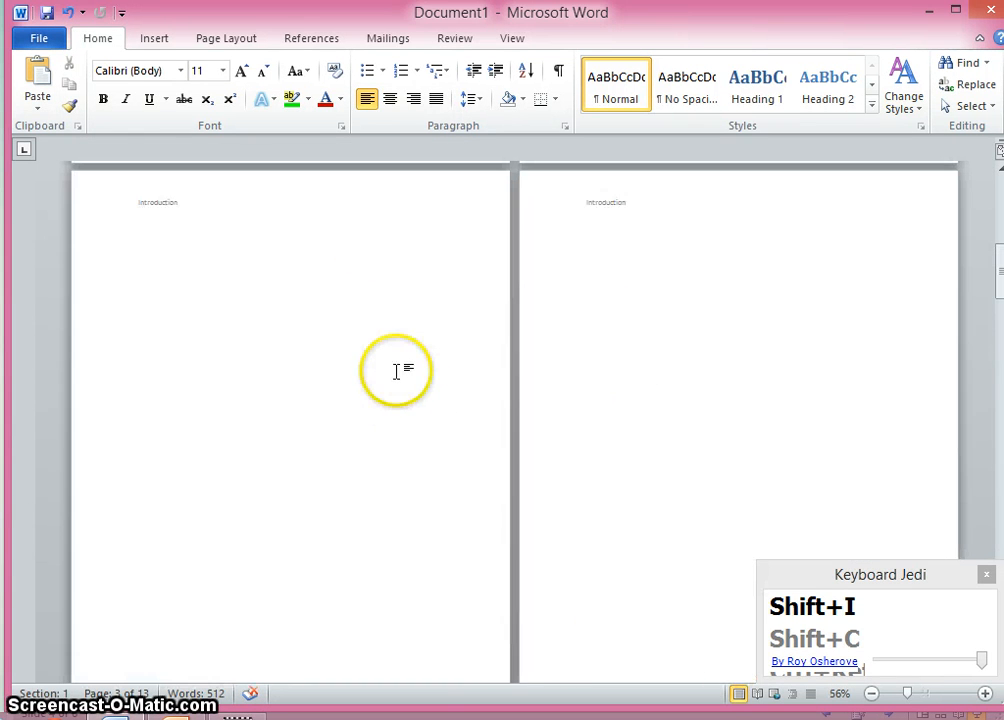
scroll(592, 290, down, 2)
scroll(585, 296, down, 3)
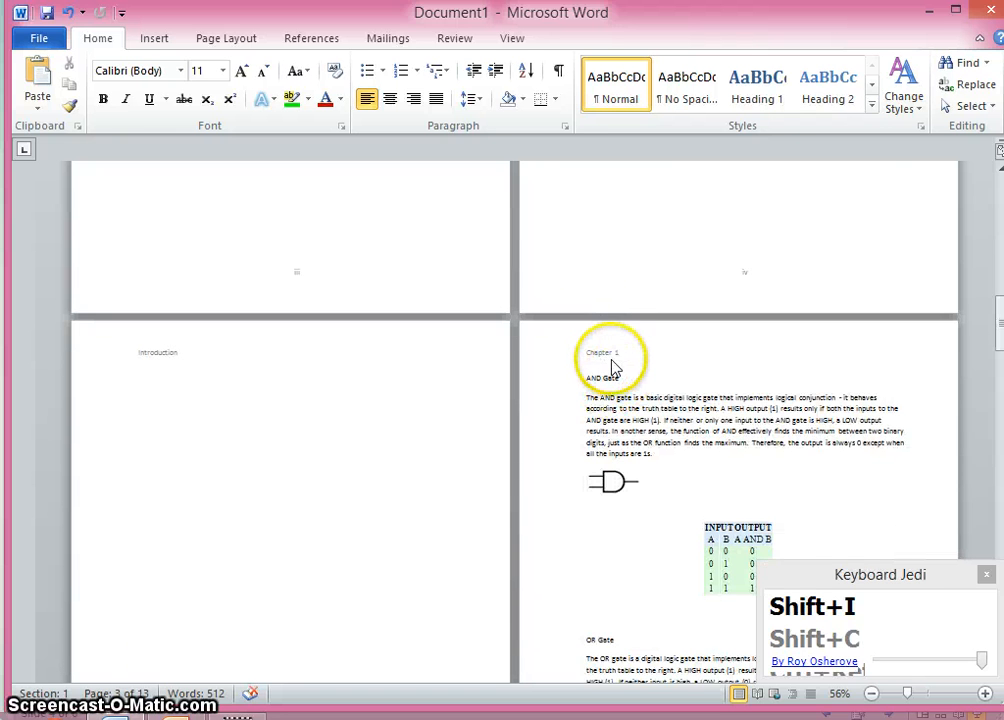
scroll(612, 365, down, 1)
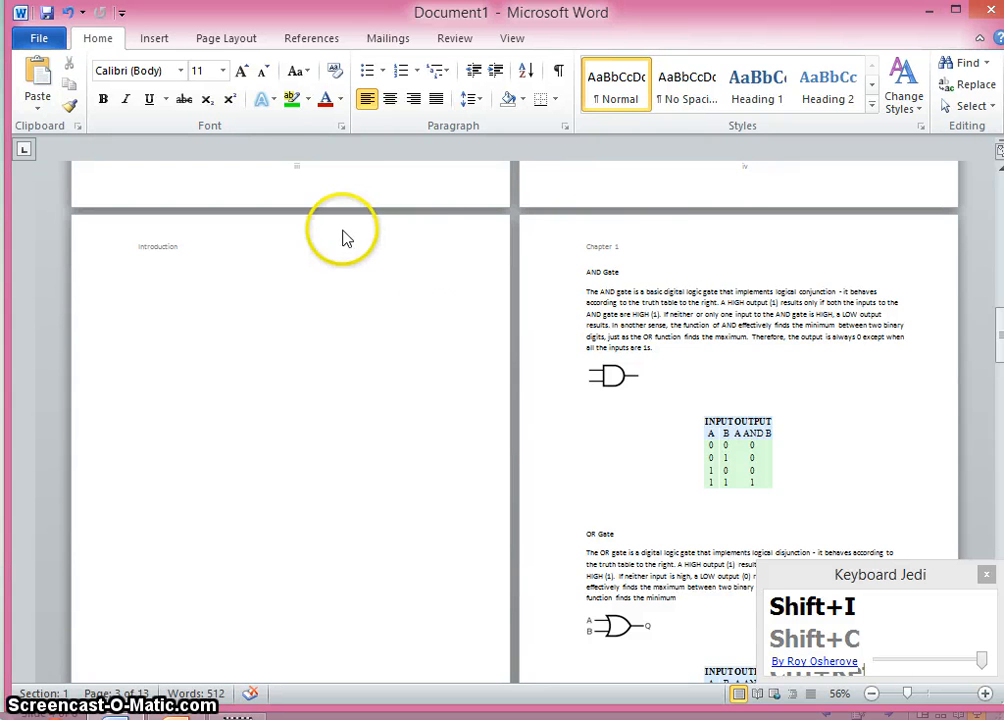
scroll(484, 506, down, 2)
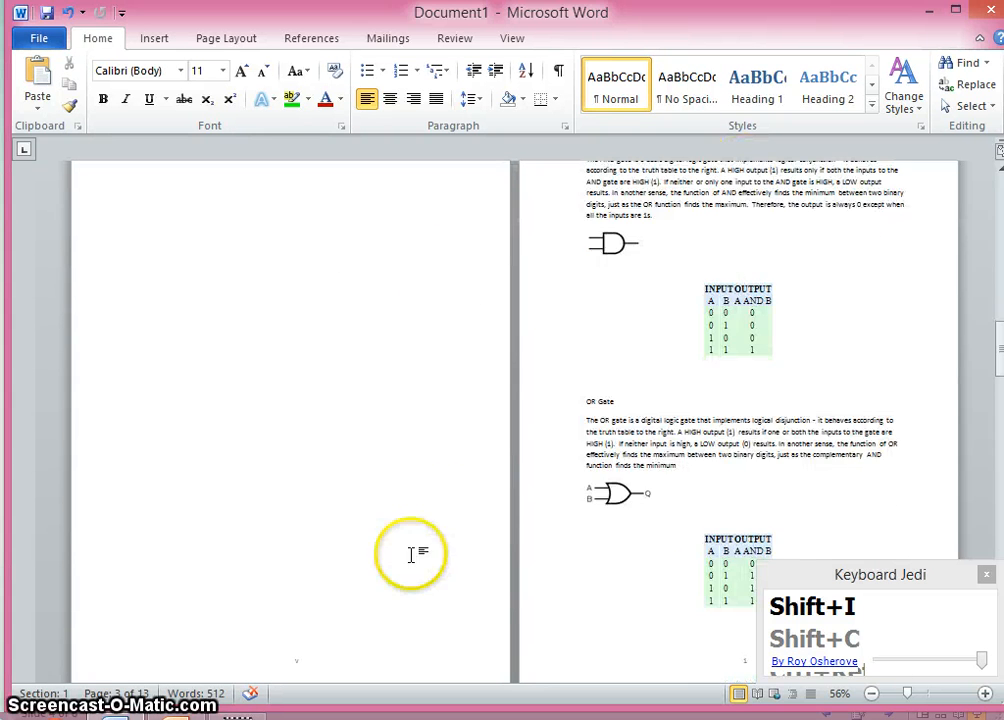
scroll(710, 530, down, 1)
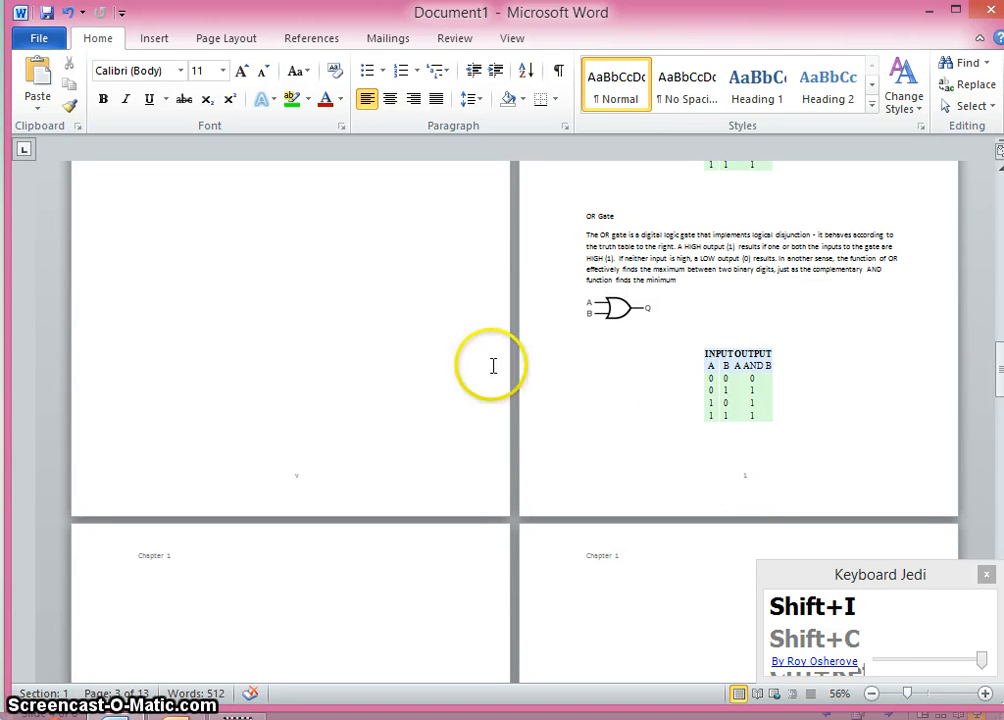
click(746, 507)
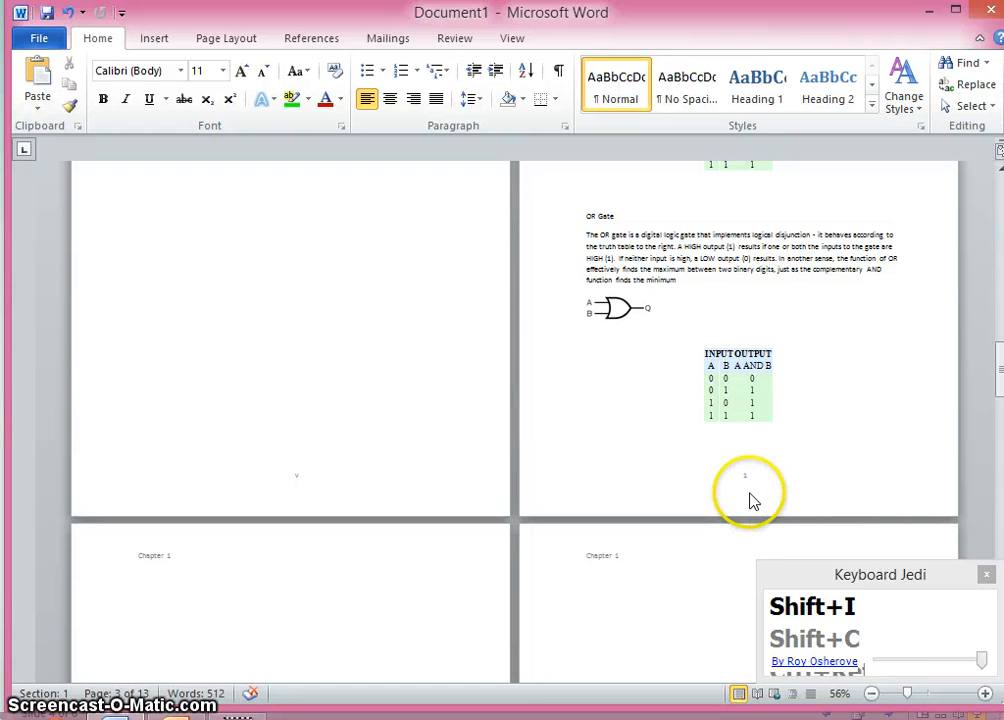
scroll(745, 400, up, 2)
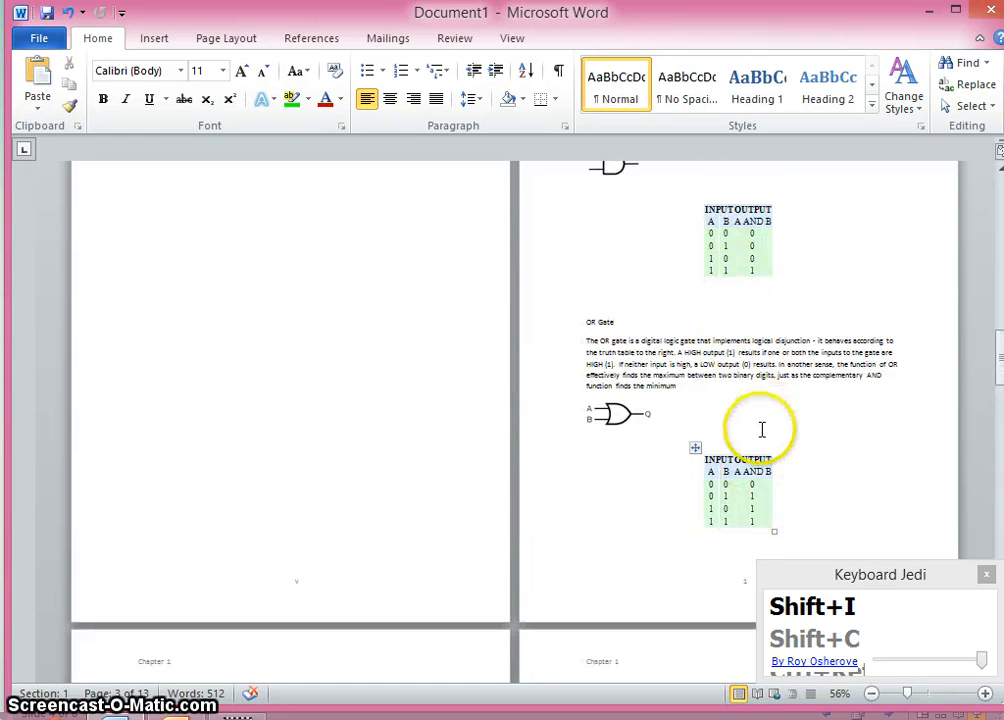
scroll(758, 440, down, 3)
scroll(752, 442, down, 3)
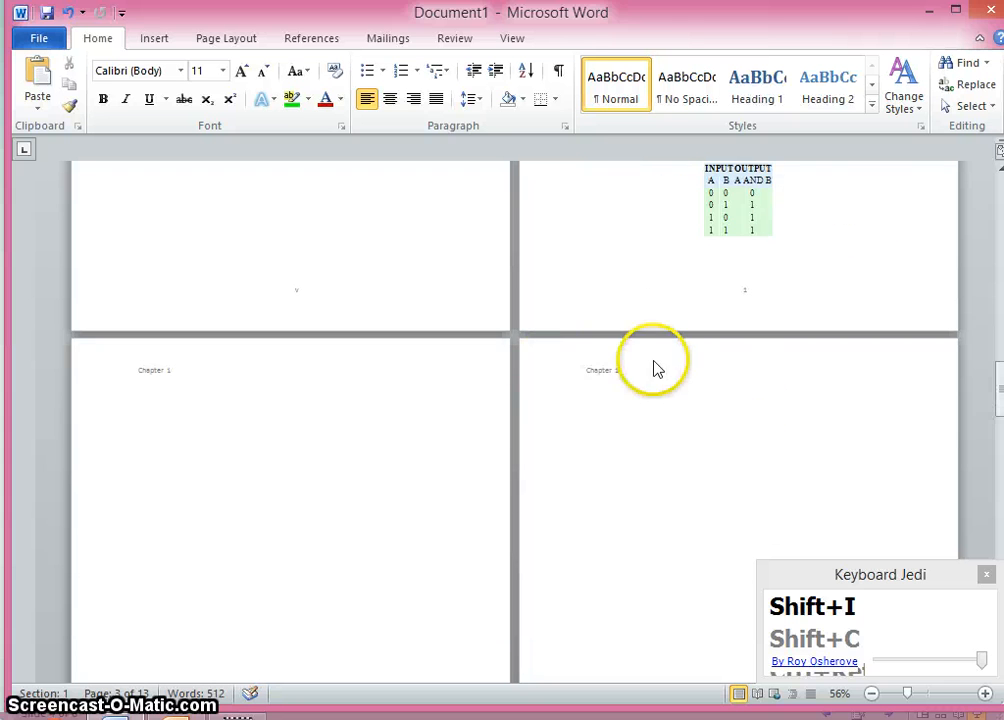
scroll(527, 350, up, 2)
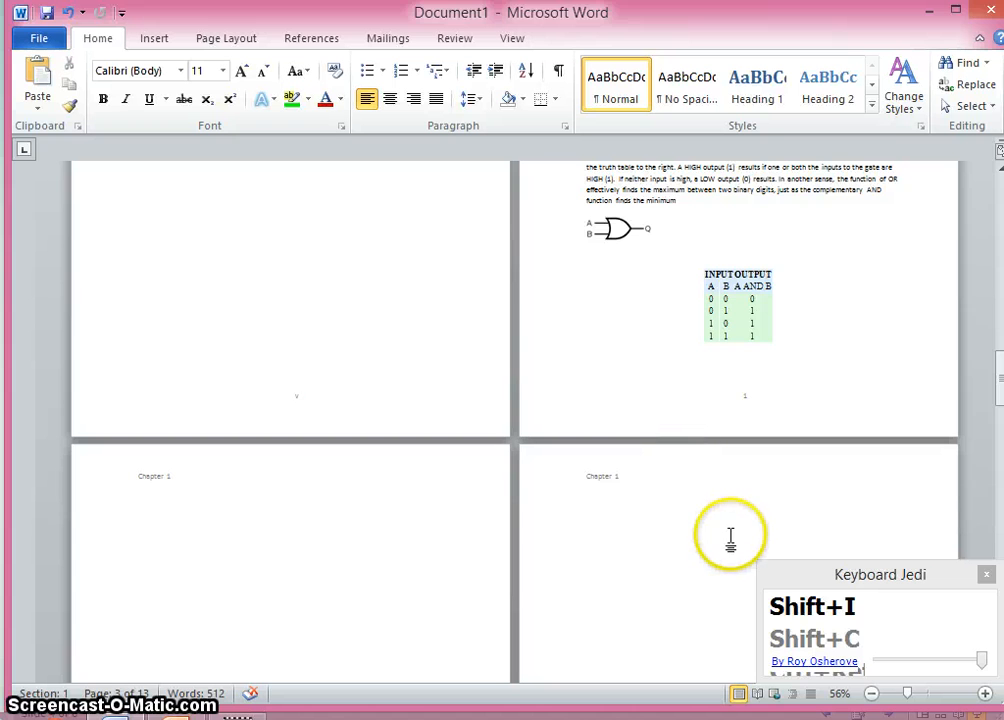
scroll(715, 520, down, 3)
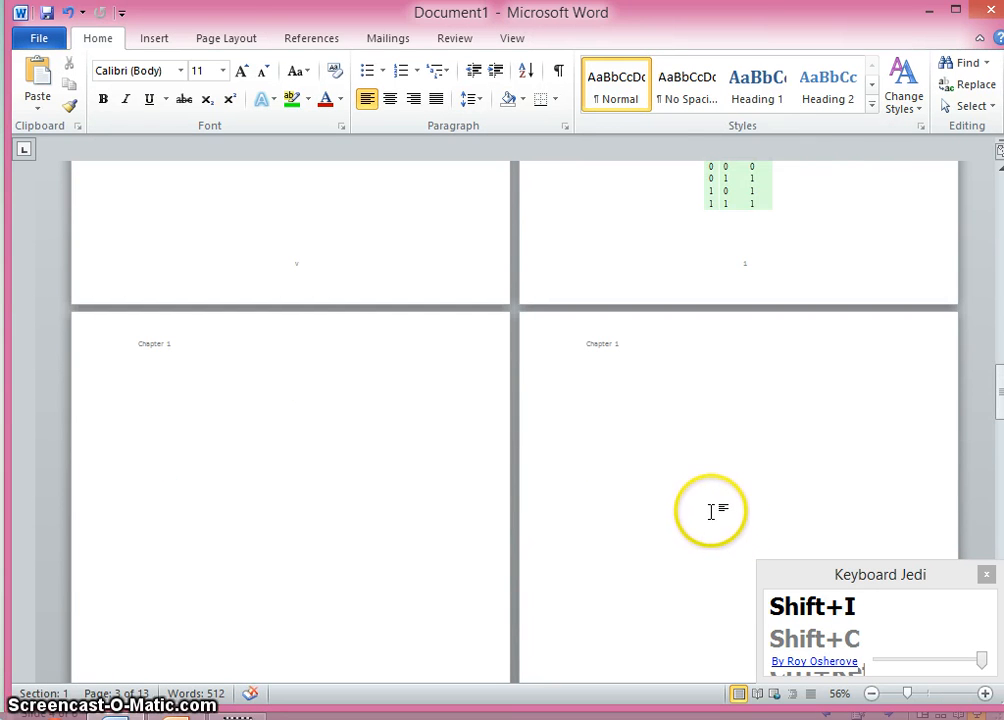
click(227, 43)
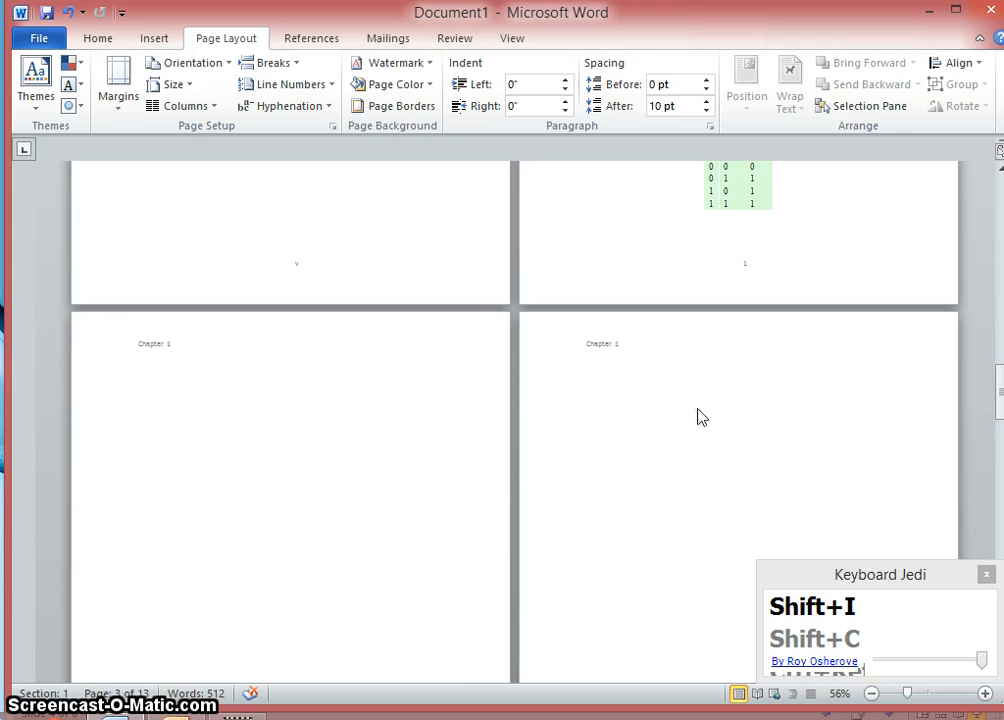
scroll(698, 410, up, 5)
scroll(742, 374, up, 3)
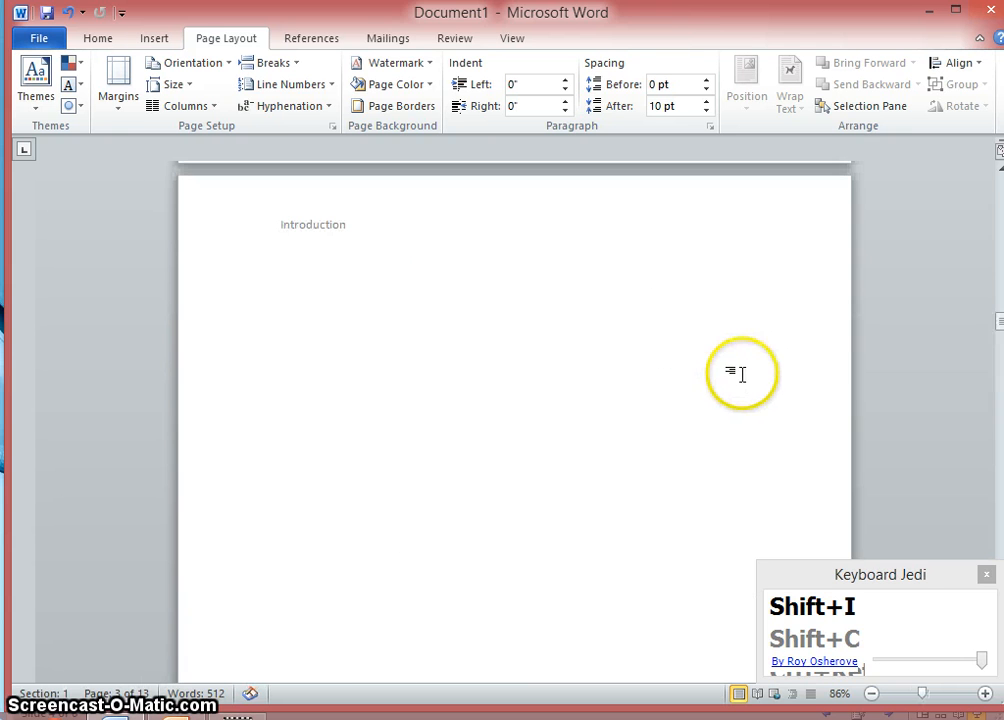
scroll(667, 417, down, 10)
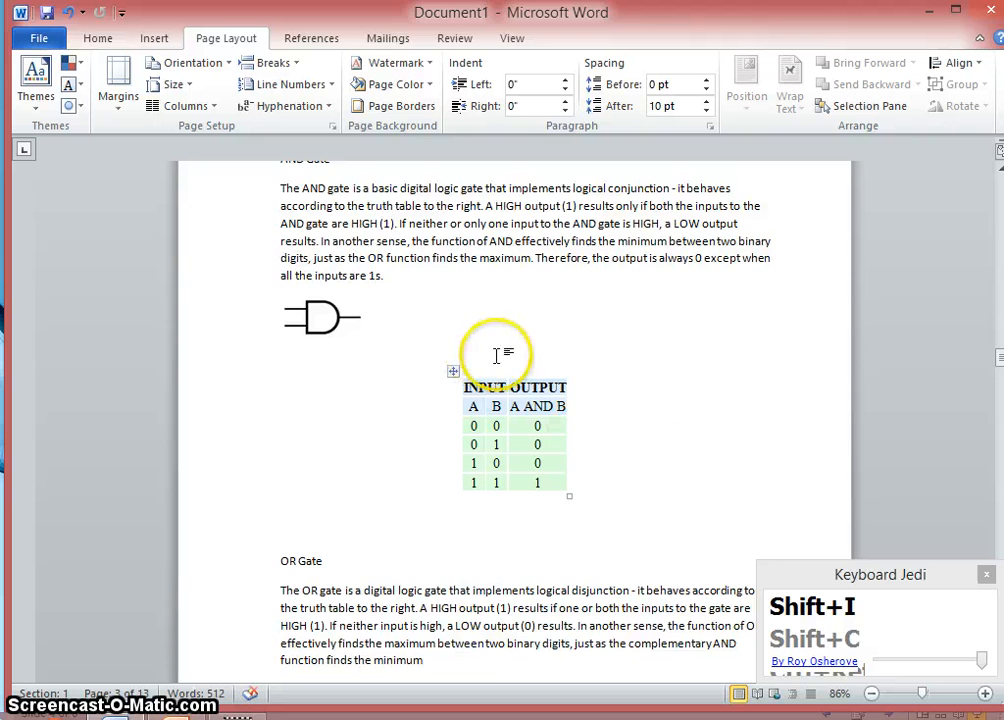
scroll(496, 355, up, 1)
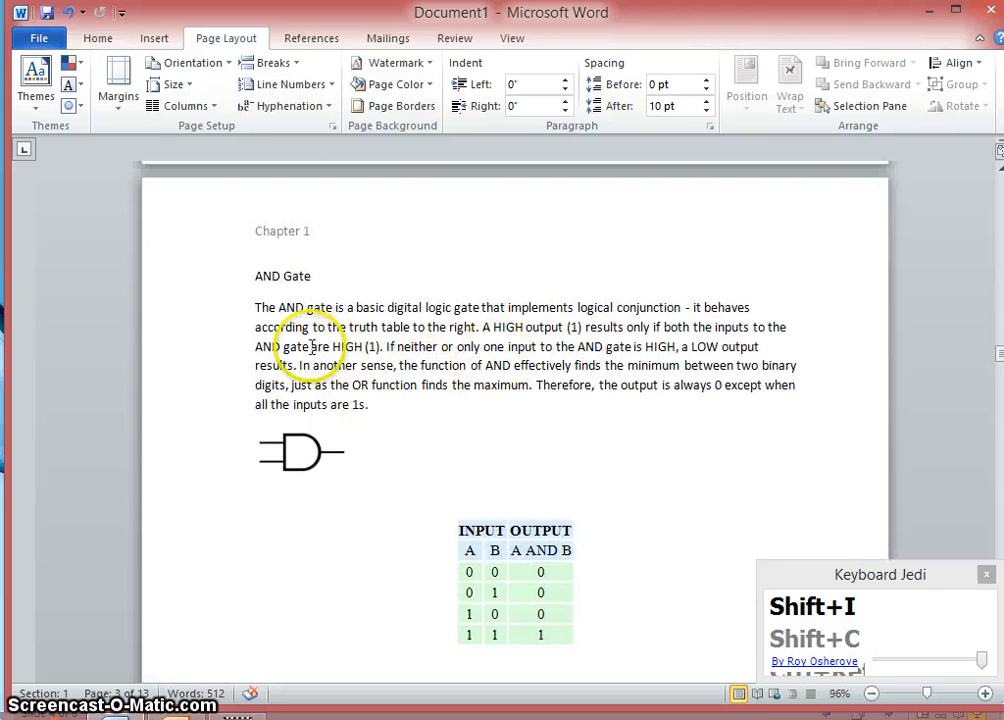
click(285, 307)
drag(318, 307, 311, 310)
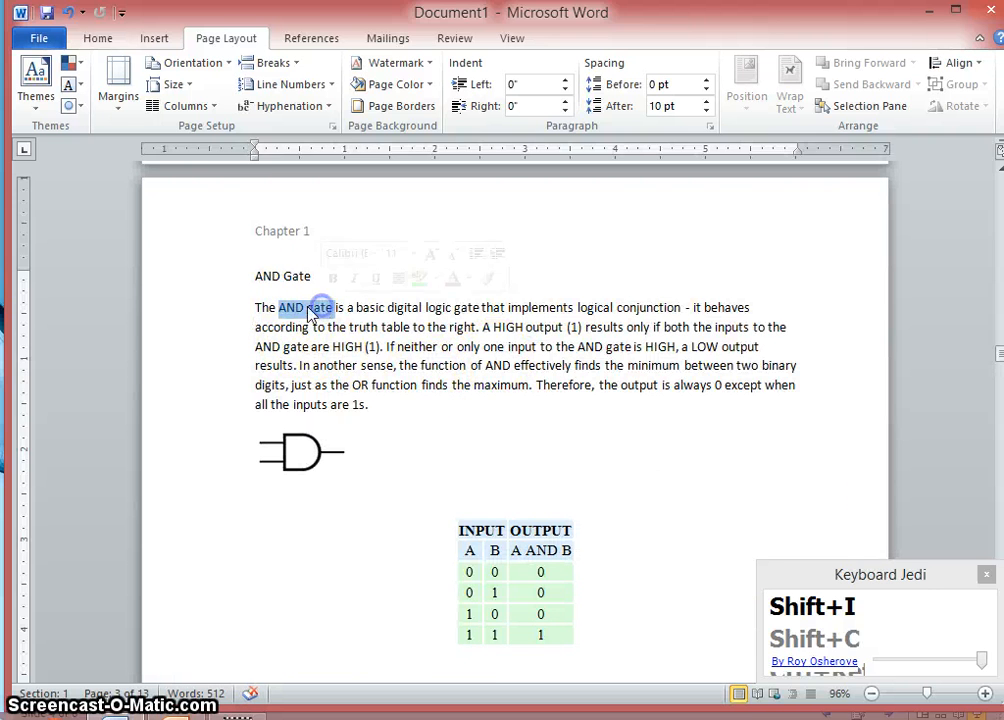
right_click(310, 311)
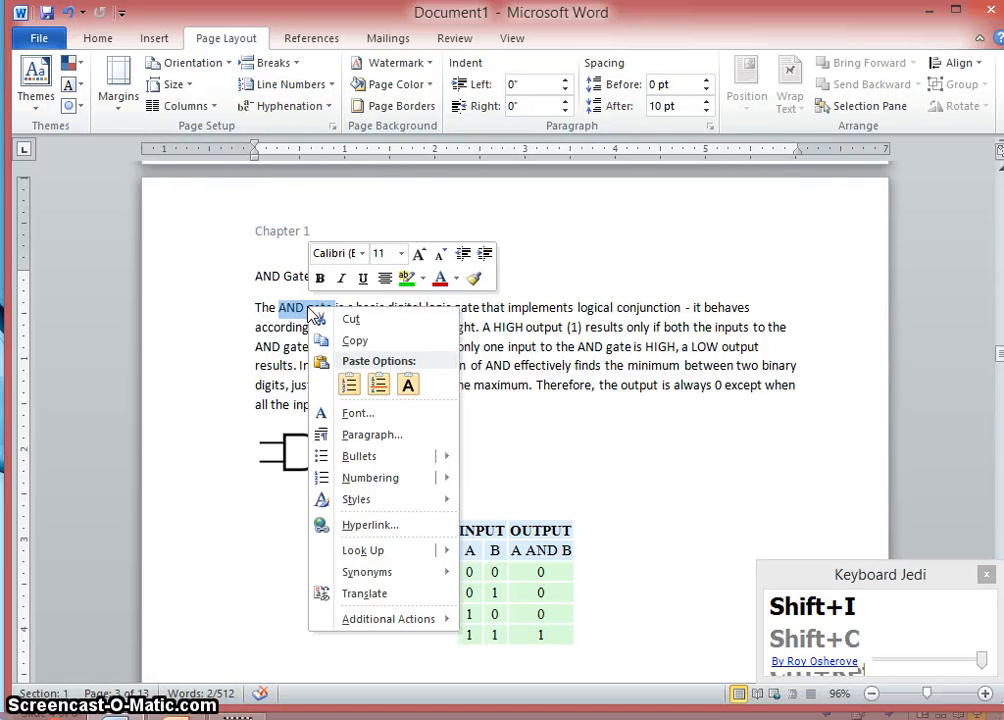
click(360, 524)
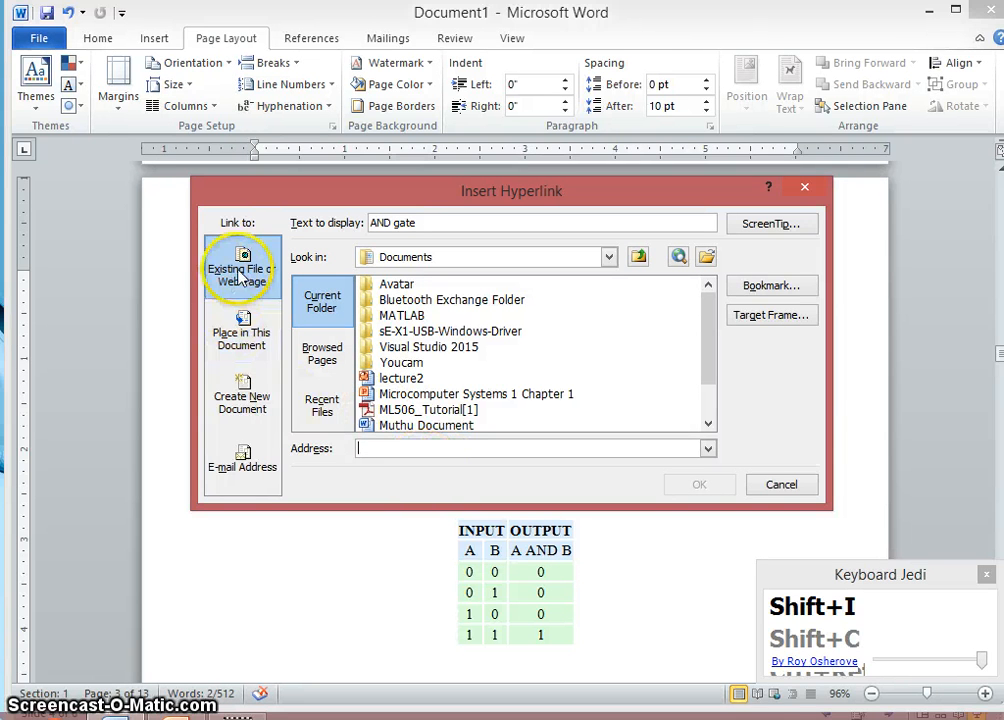
click(394, 449)
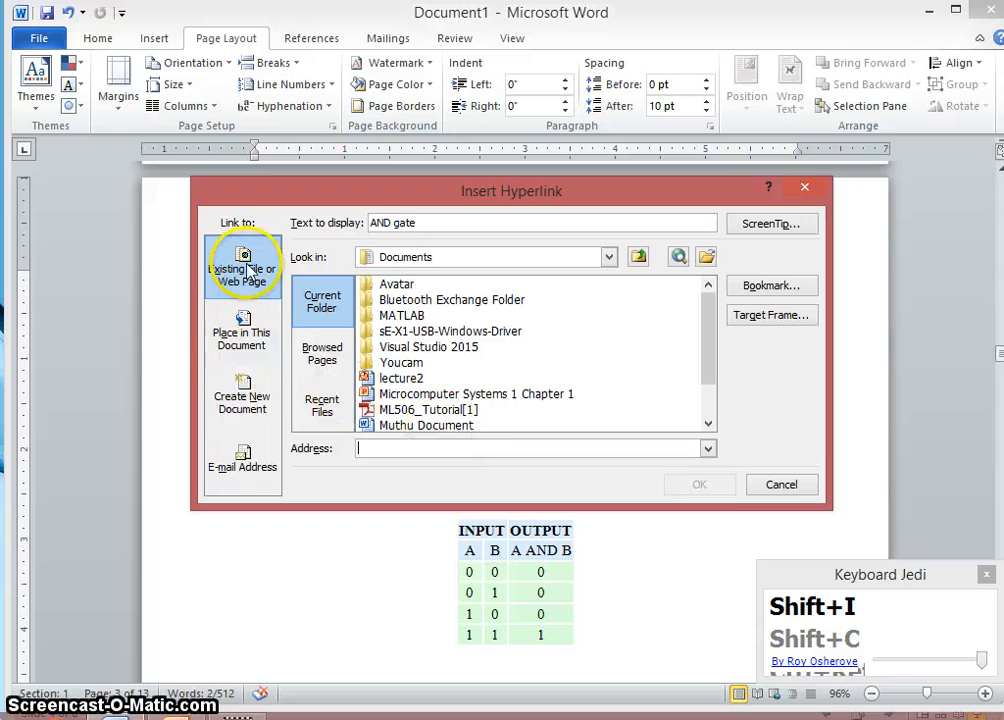
click(381, 452)
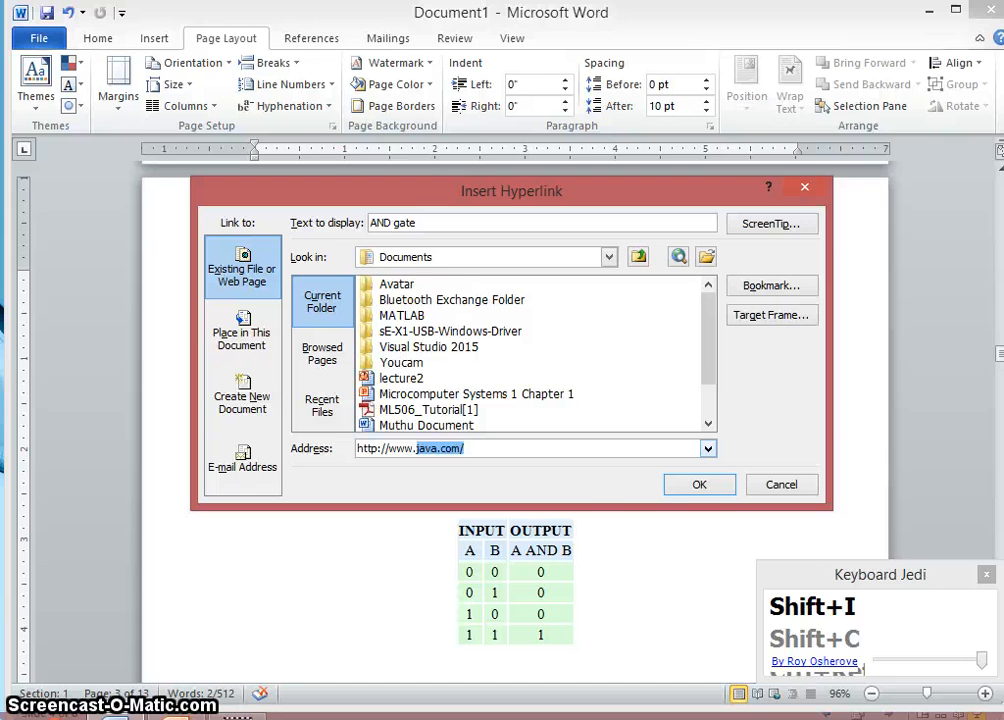
key(Right)
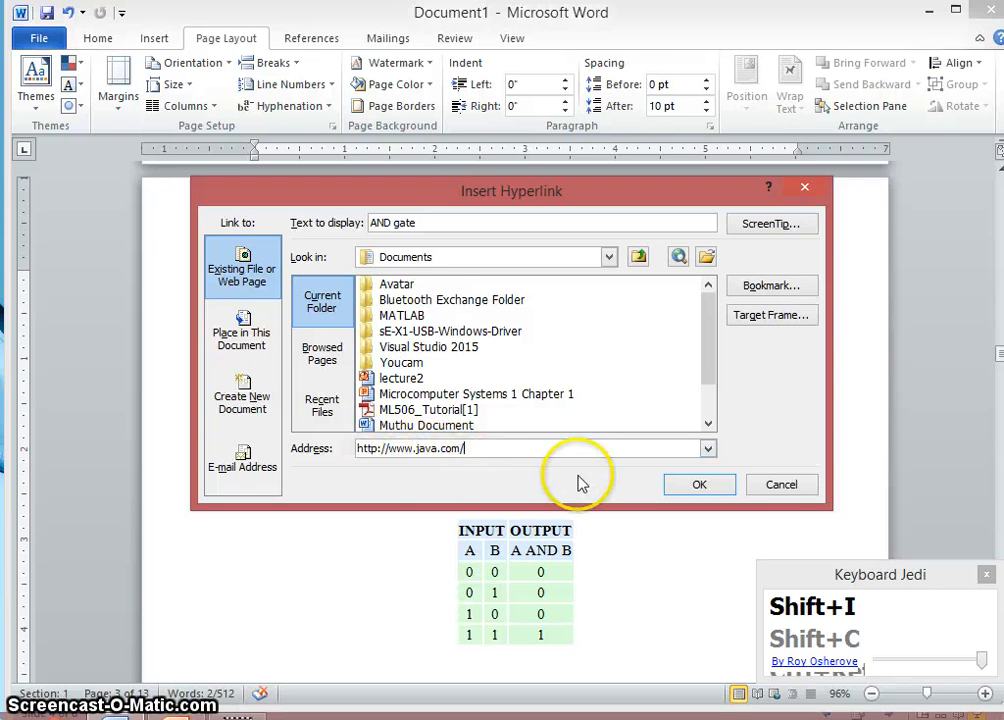
click(700, 485)
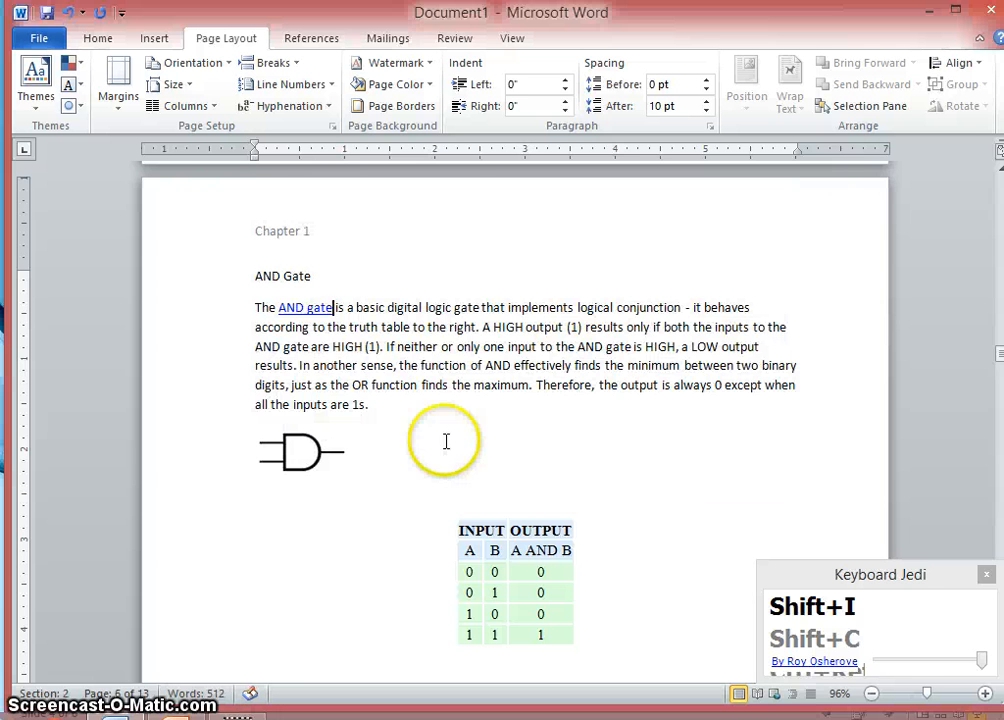
- Follow the AND gate hyperlink to test it in the browser, then close the browser window
click(362, 346)
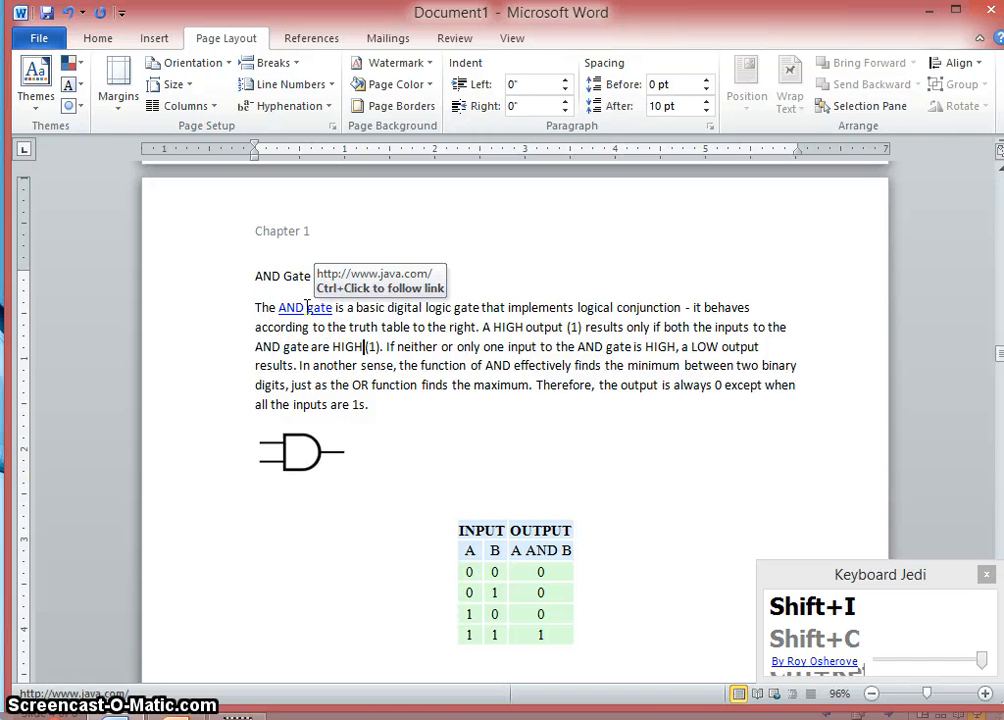
ctrl+click(305, 308)
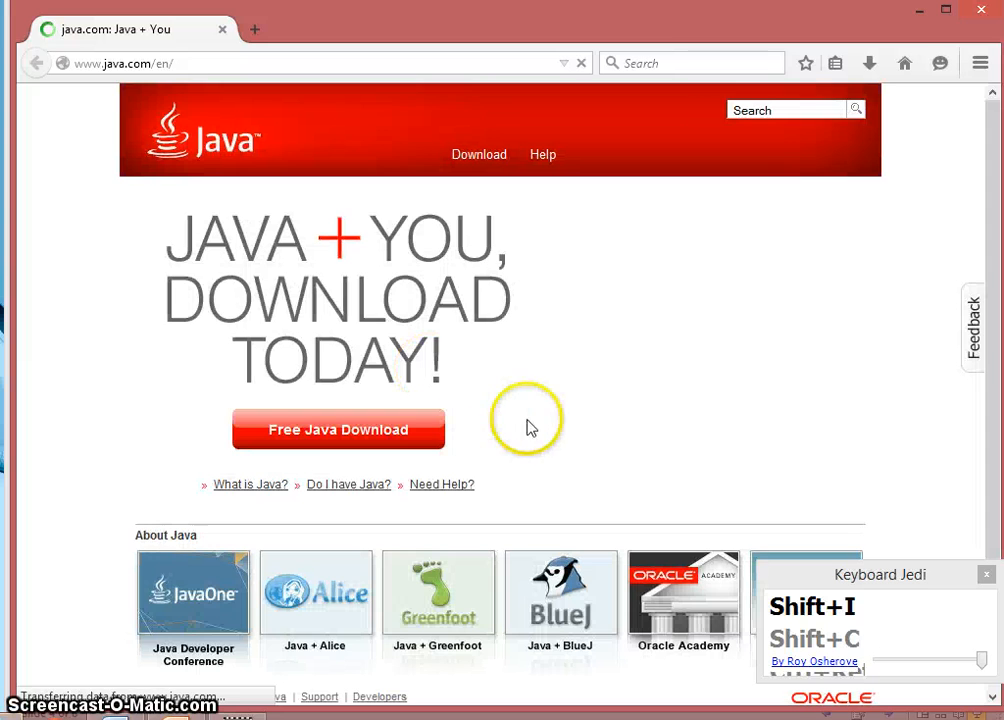
click(978, 10)
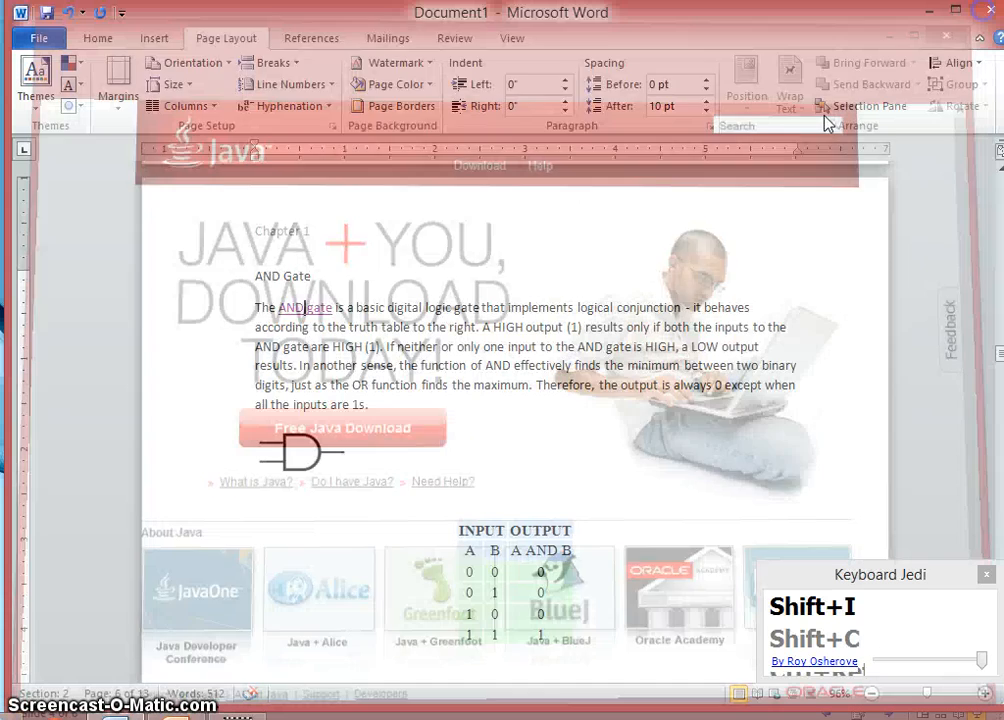